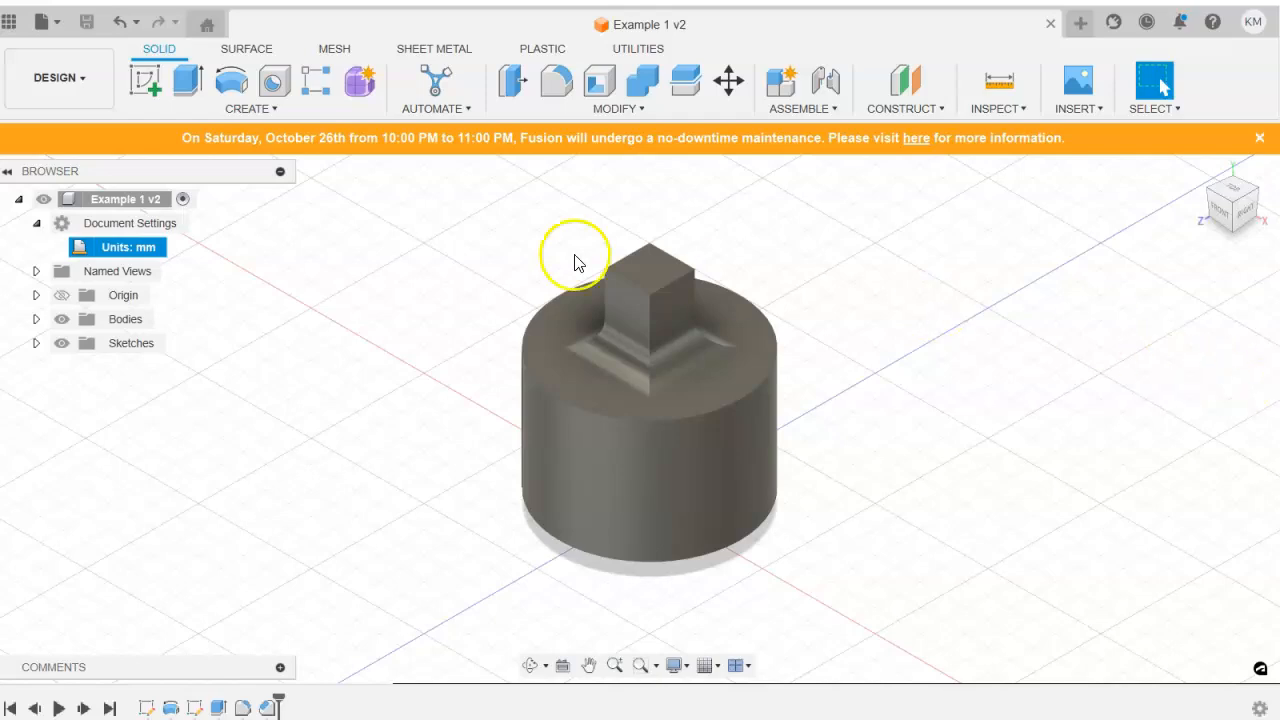
Create a new drawing of the full Example 1 assembly using the ZCHS PLTW Titleblock template.
left_click(9, 22)
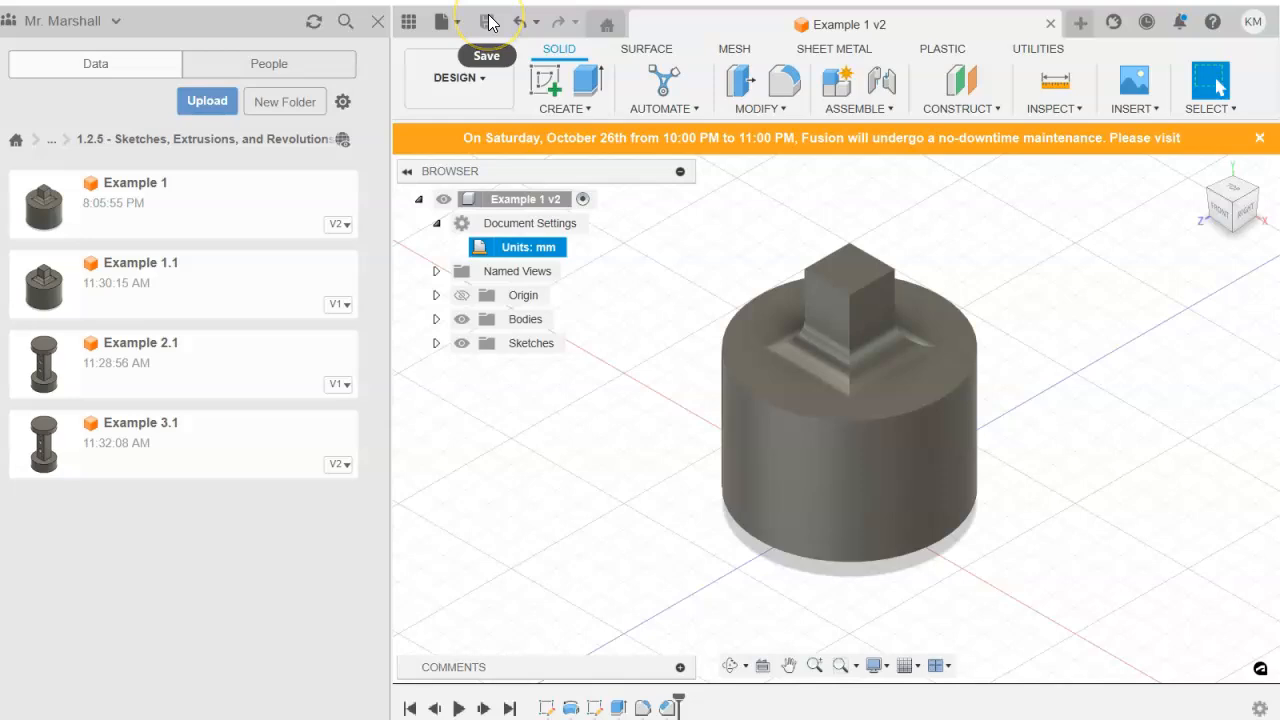
right_click(511, 201)
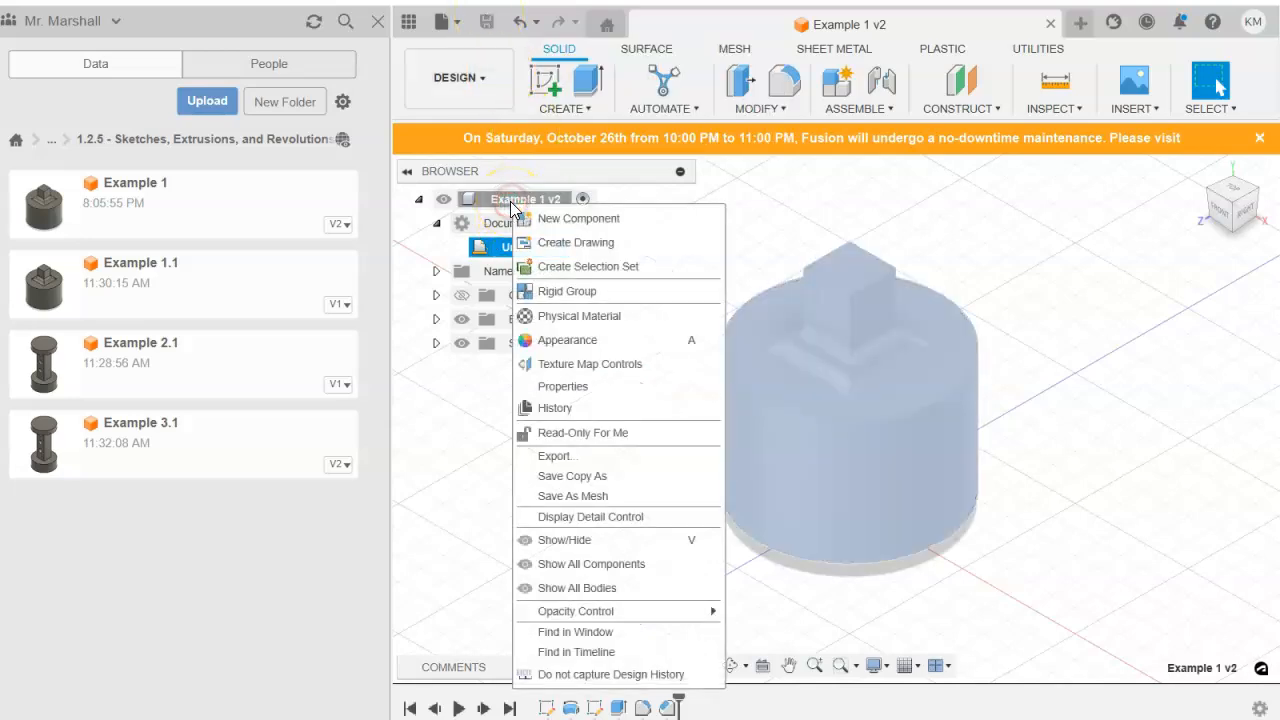
left_click(560, 243)
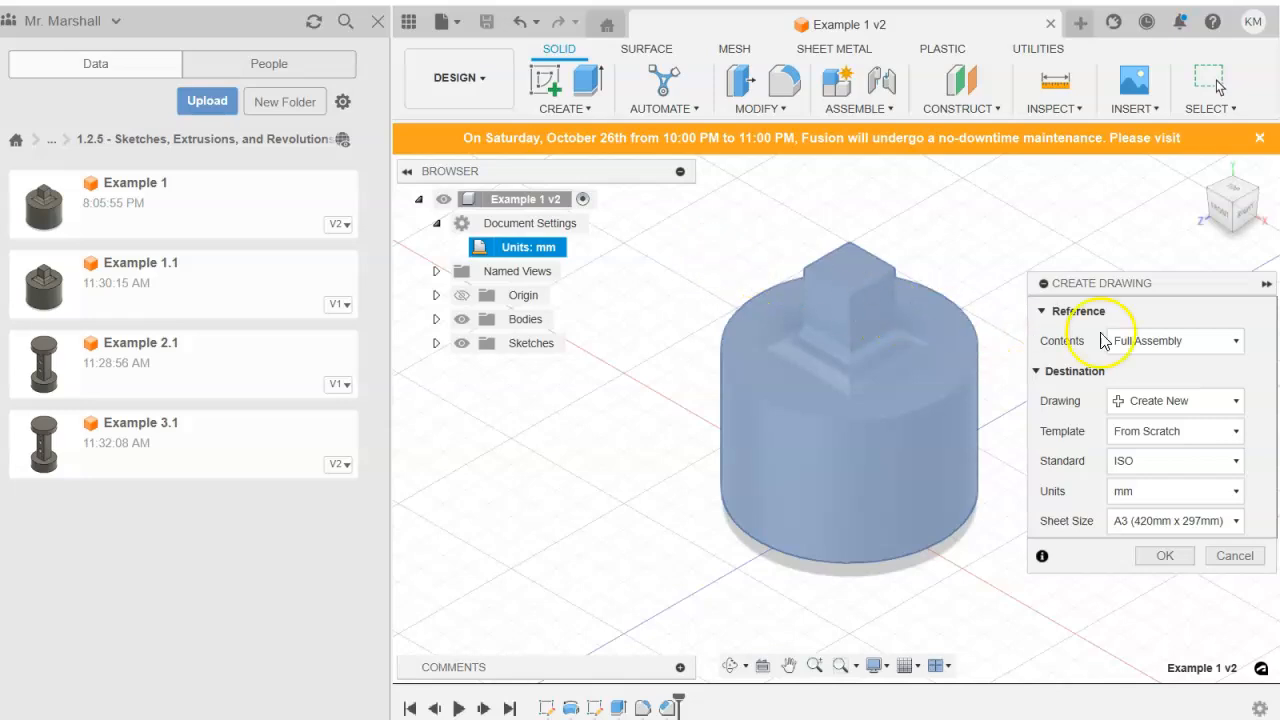
left_click(1137, 431)
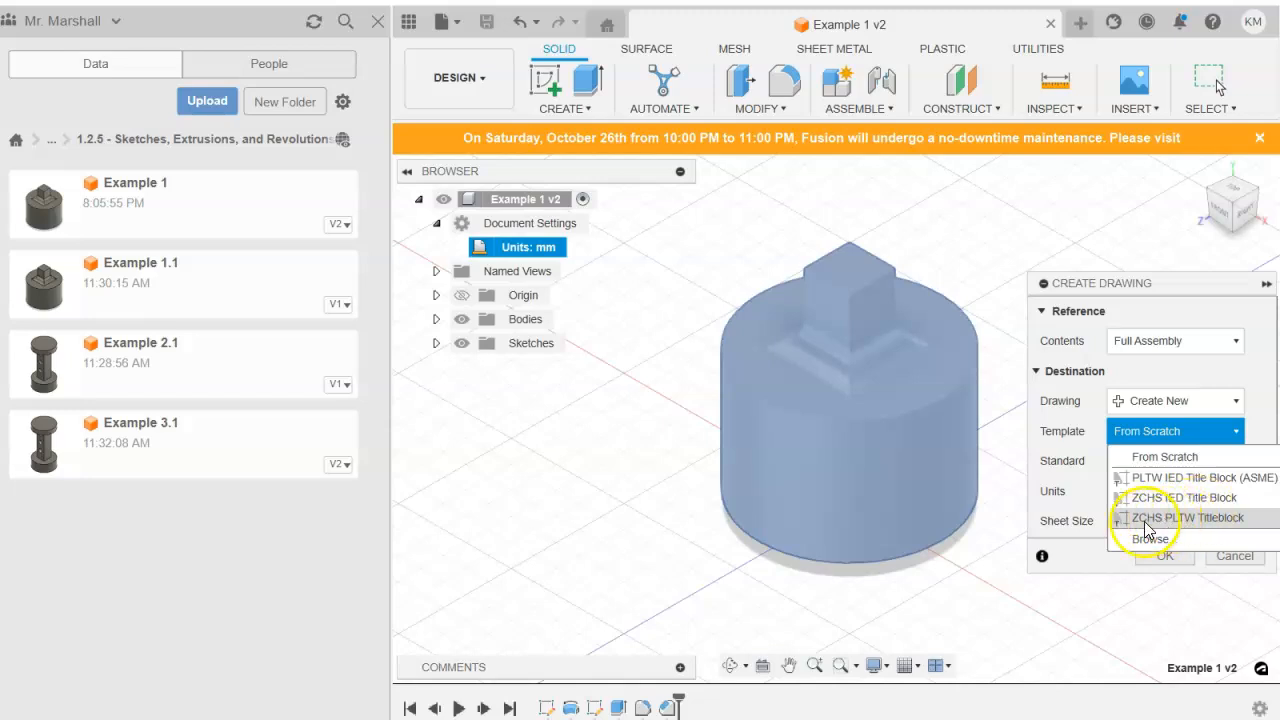
left_click(1212, 518)
left_click(1168, 556)
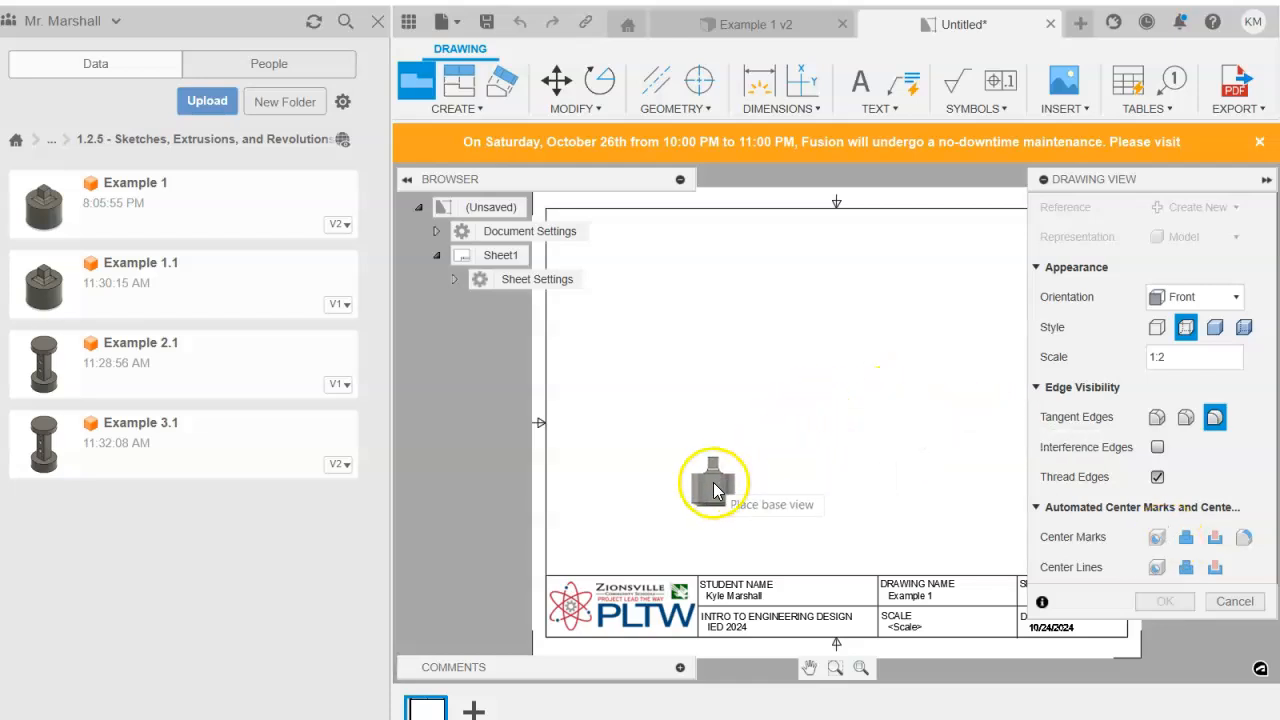
Place the front base view at 1:1 scale in the lower-left area of the sheet and adjust its position.
left_click(712, 488)
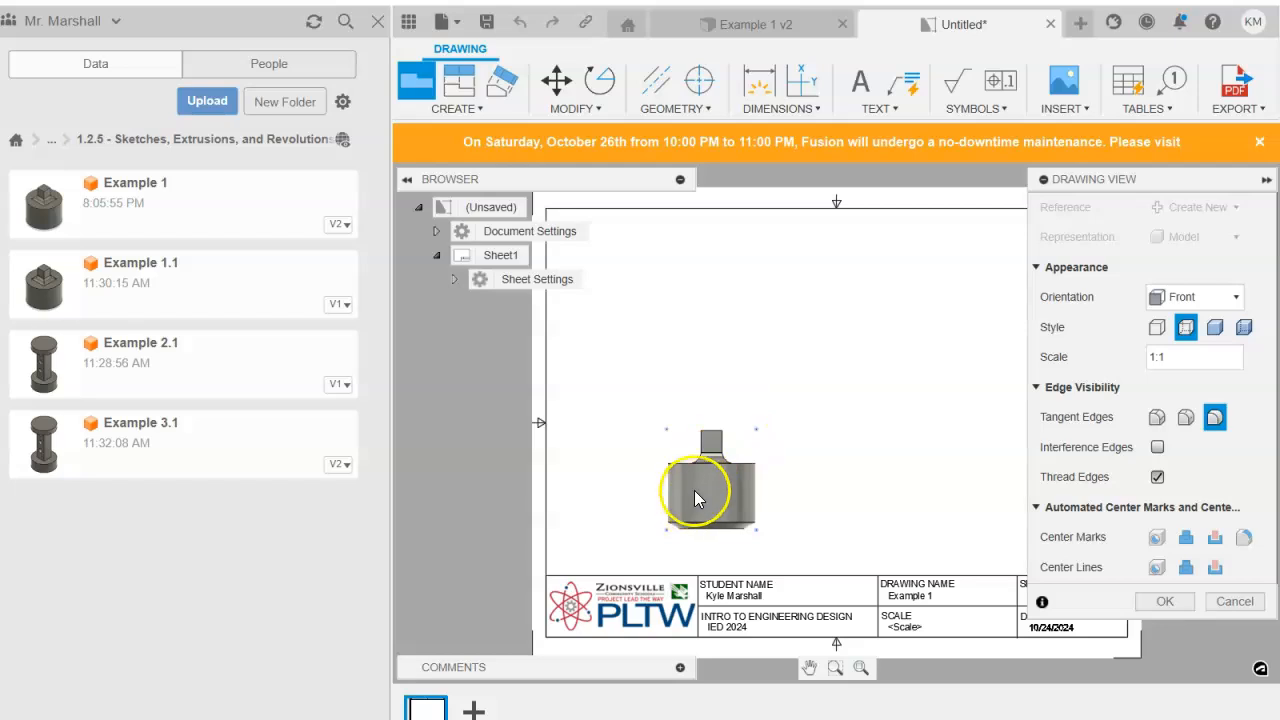
left_click(1157, 357)
type("2:")
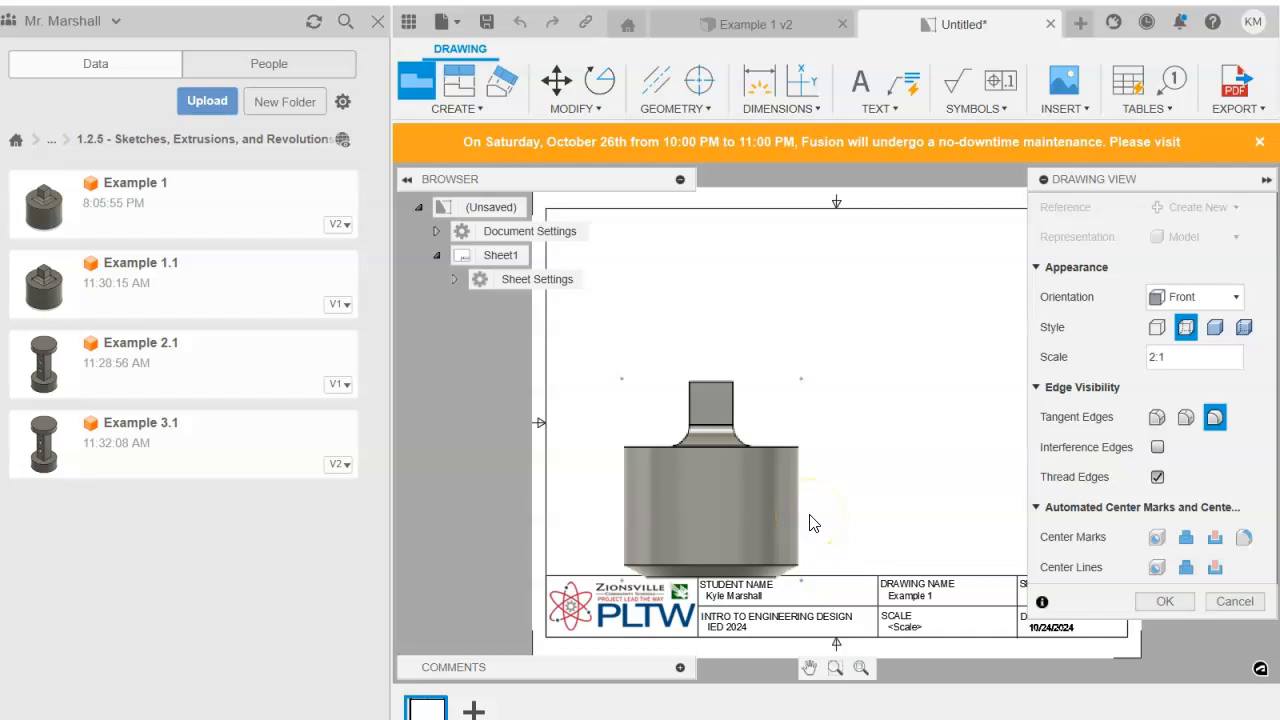
left_click(1160, 357)
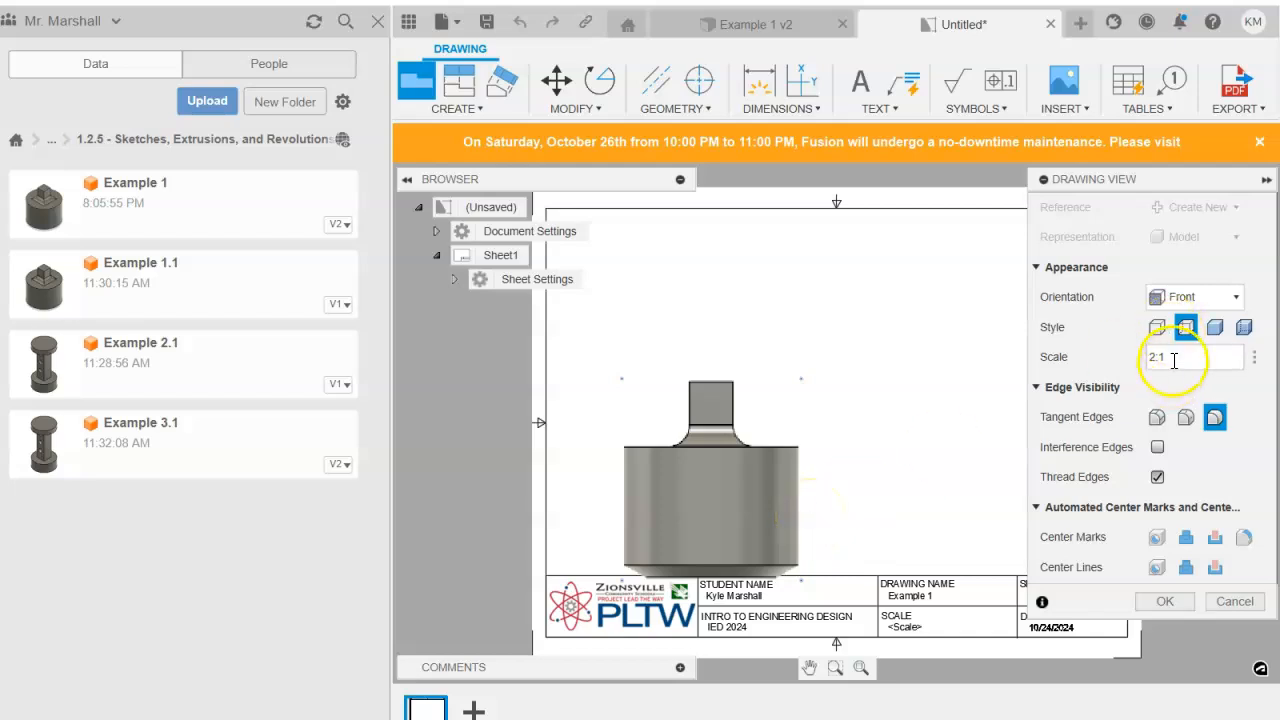
type("1")
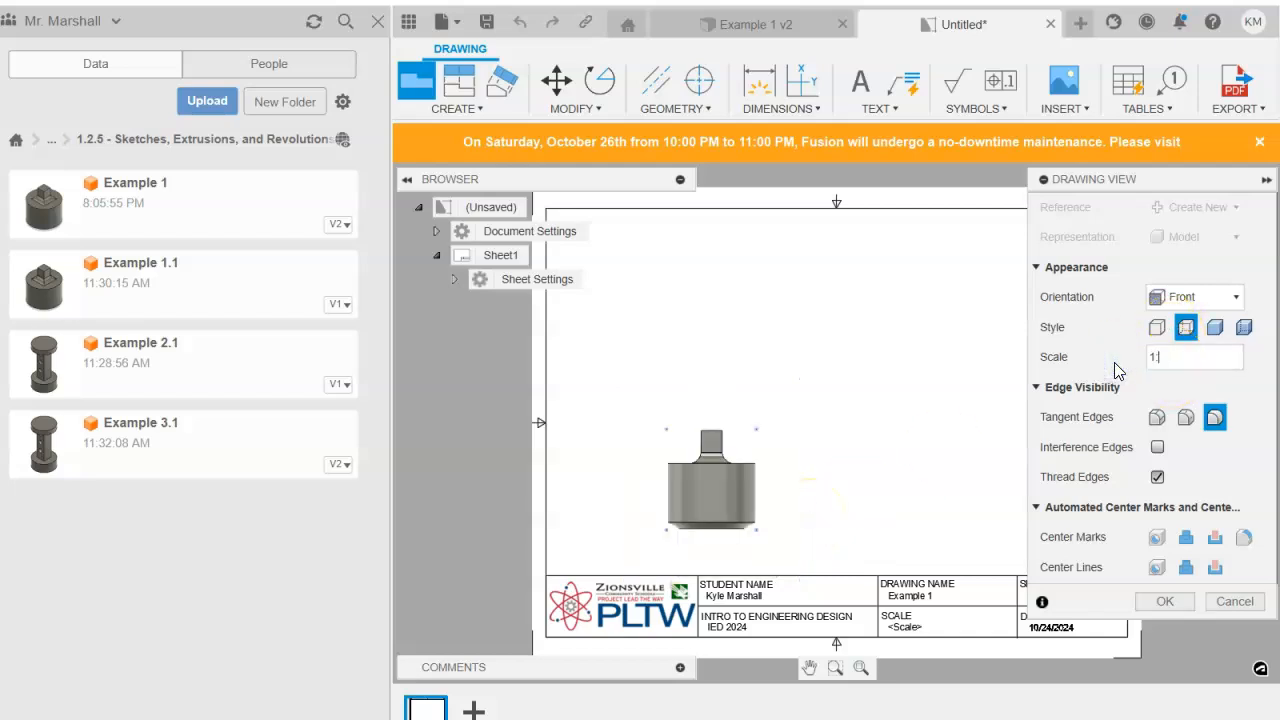
type(":1")
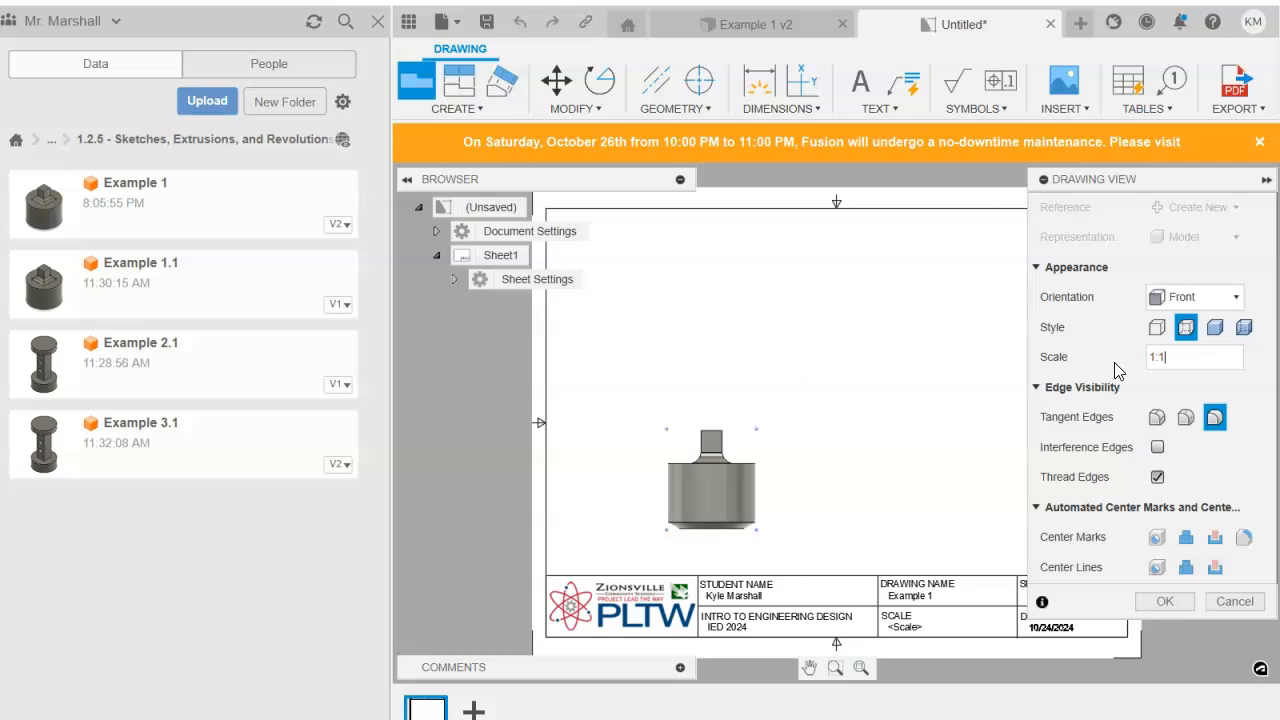
left_click(1166, 601)
left_click_drag(731, 499, 752, 471)
Save the drawing as Example 1 Drawing in the 1.2.5 - Sketches, Extrusions, and Revolutions folder and hide the data panel.
left_click(488, 22)
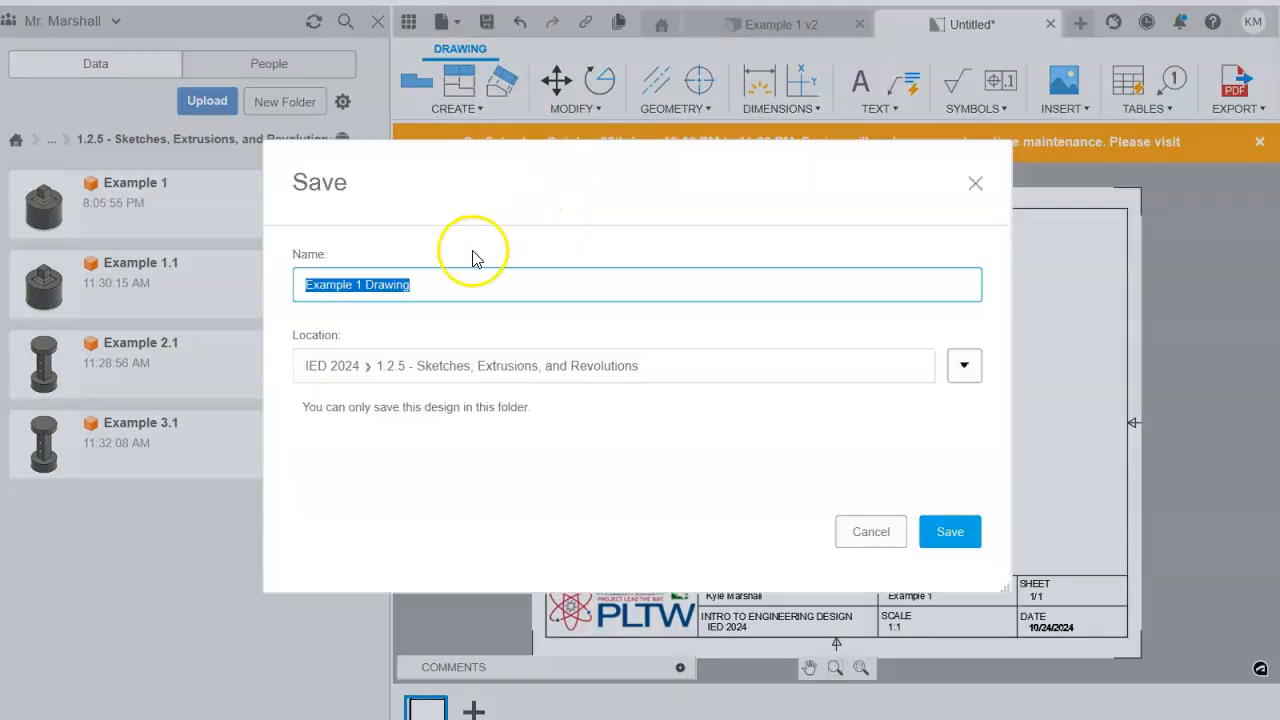
left_click(367, 285)
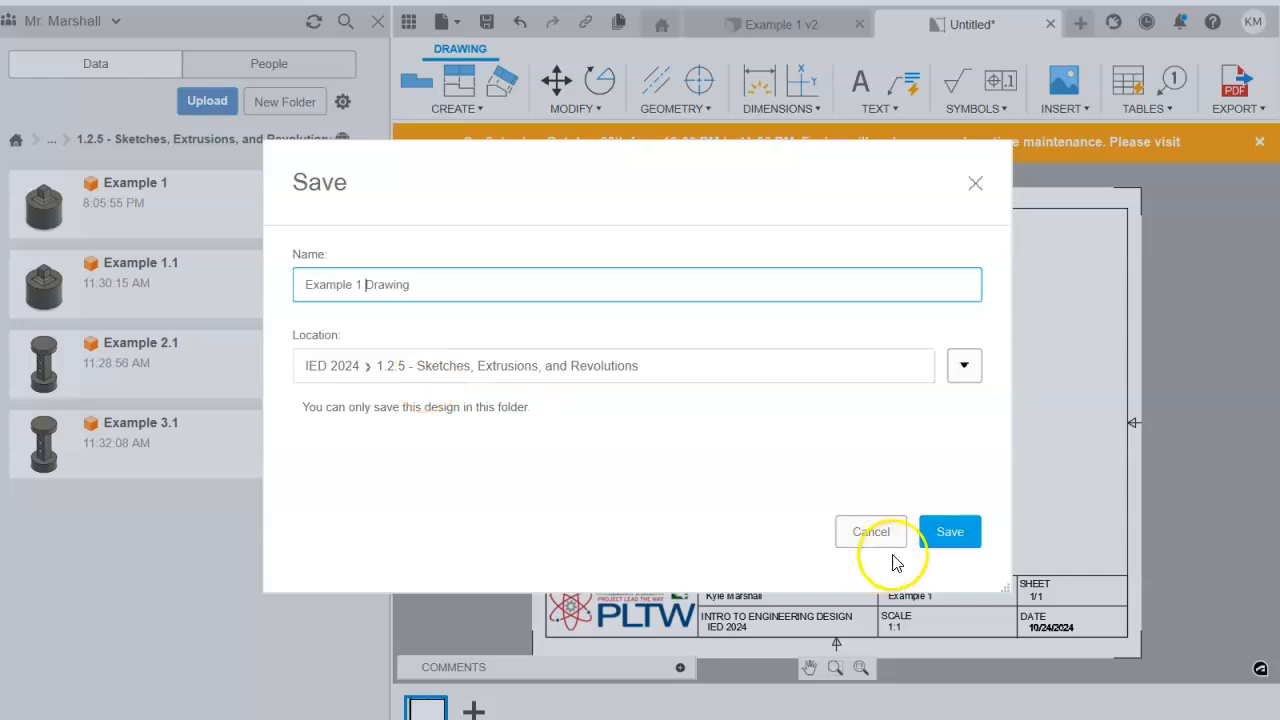
left_click(969, 533)
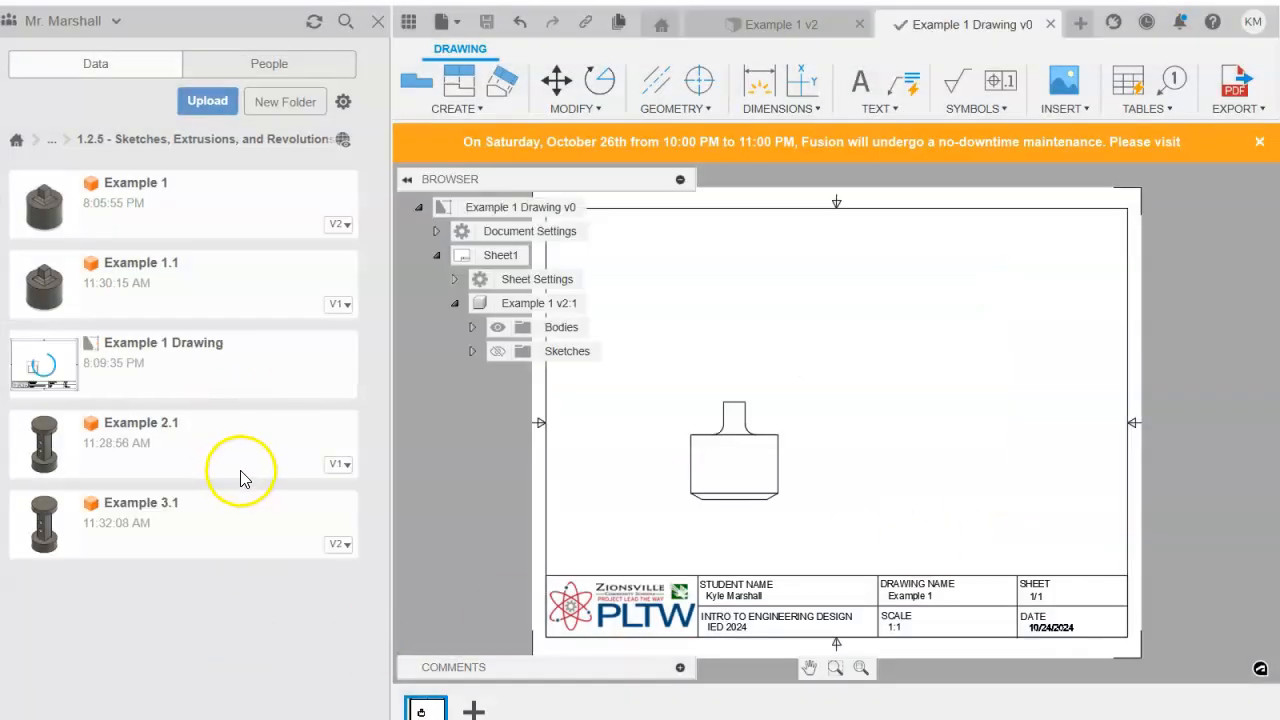
left_click(410, 26)
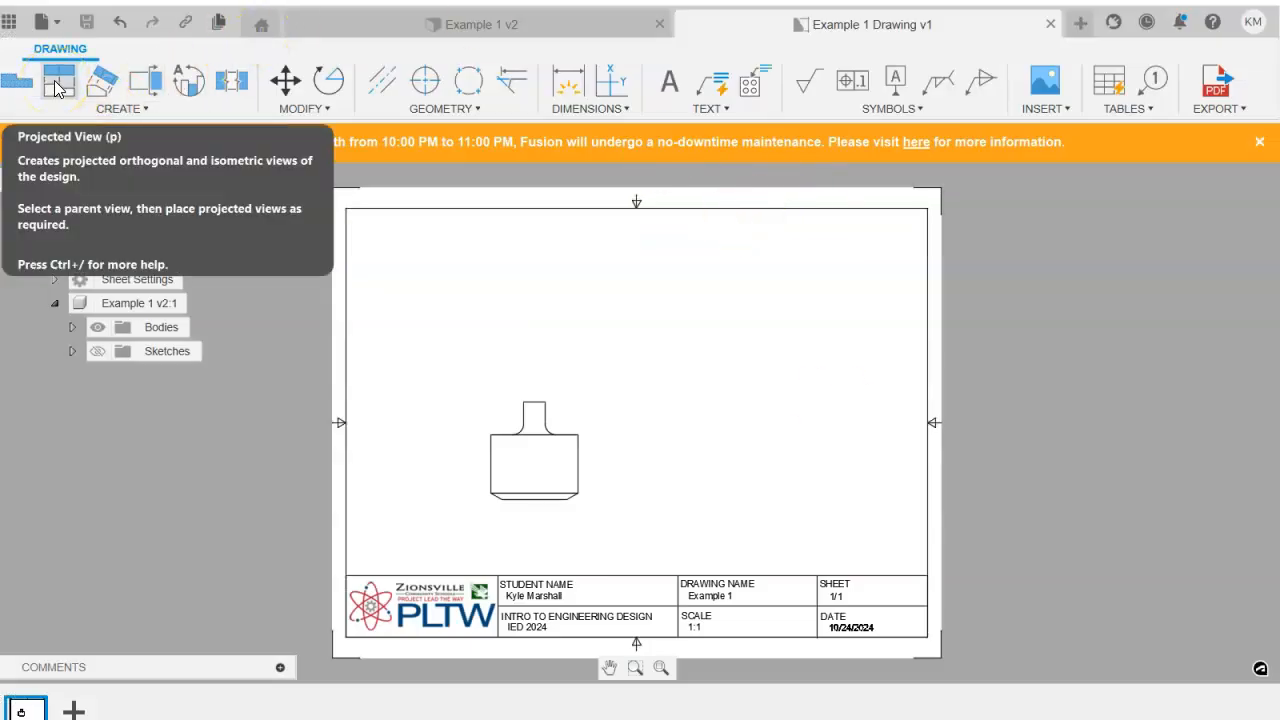
Project a top view above the front view and an isometric view in the upper-right area of the sheet.
left_click(57, 87)
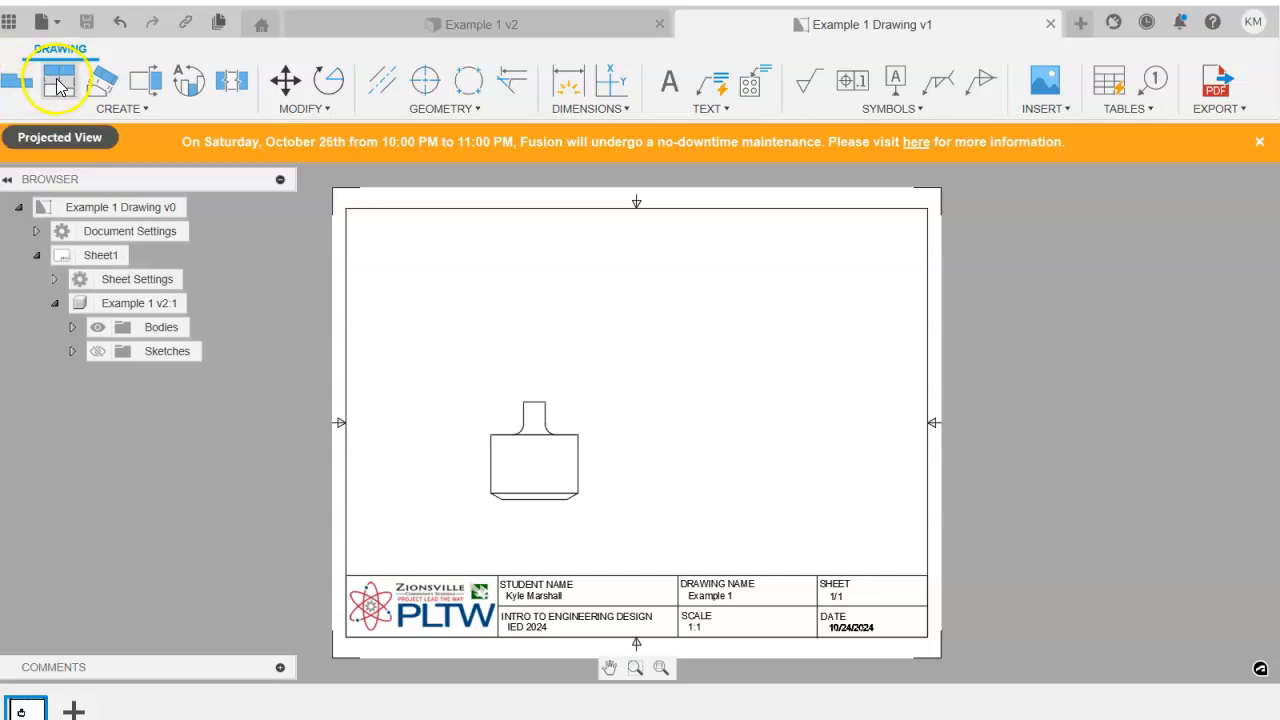
left_click(522, 466)
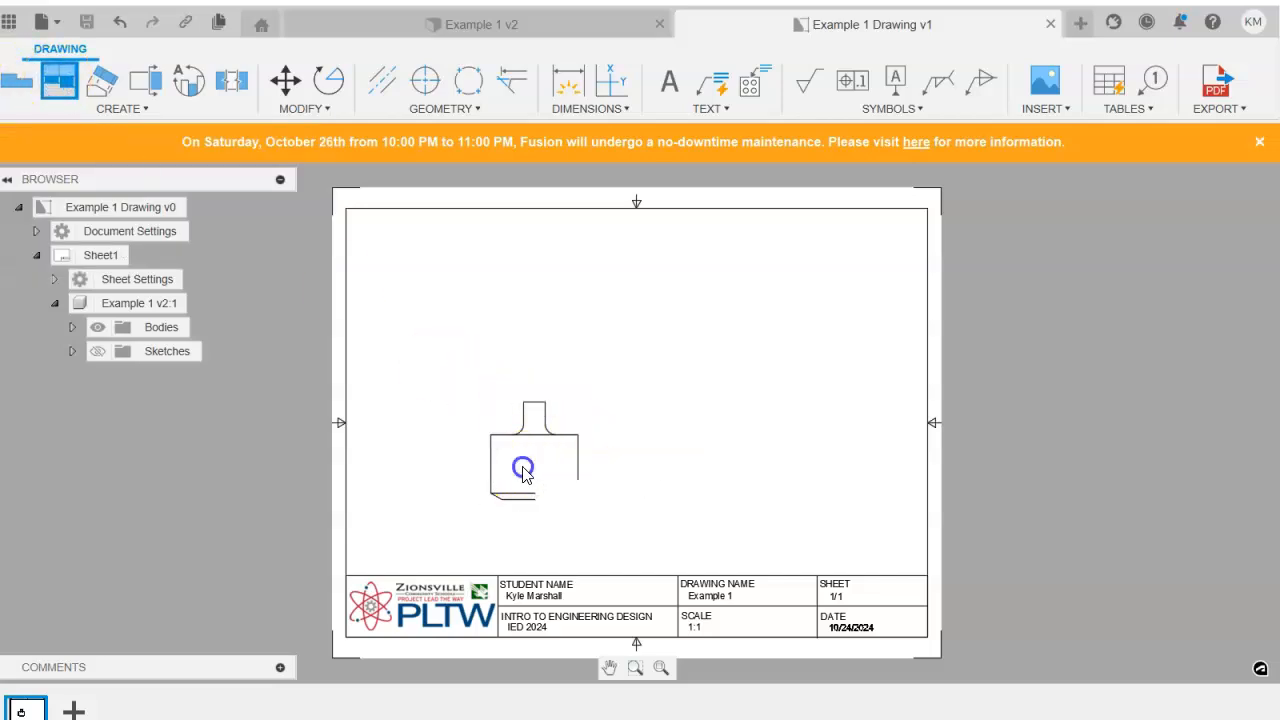
left_click(506, 294)
left_click(750, 319)
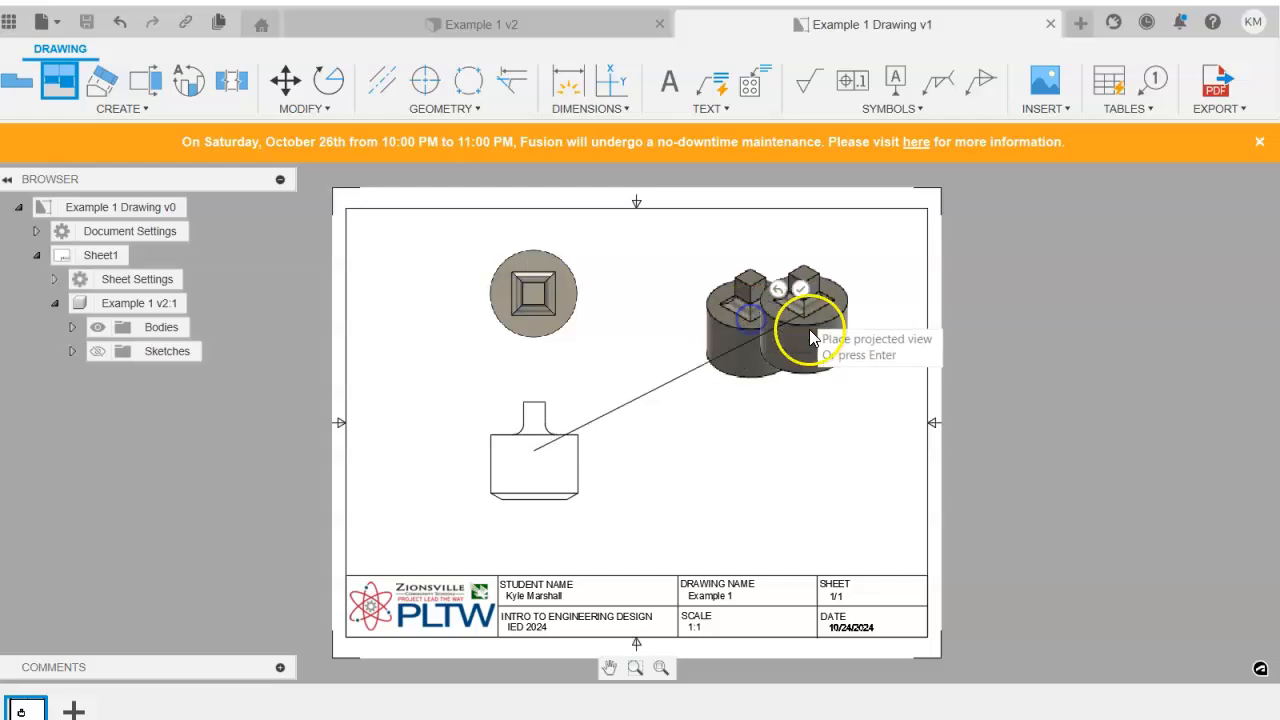
key("Return")
Change the isometric view's style to shaded without hidden edges.
double_click(757, 340)
left_click(1245, 240)
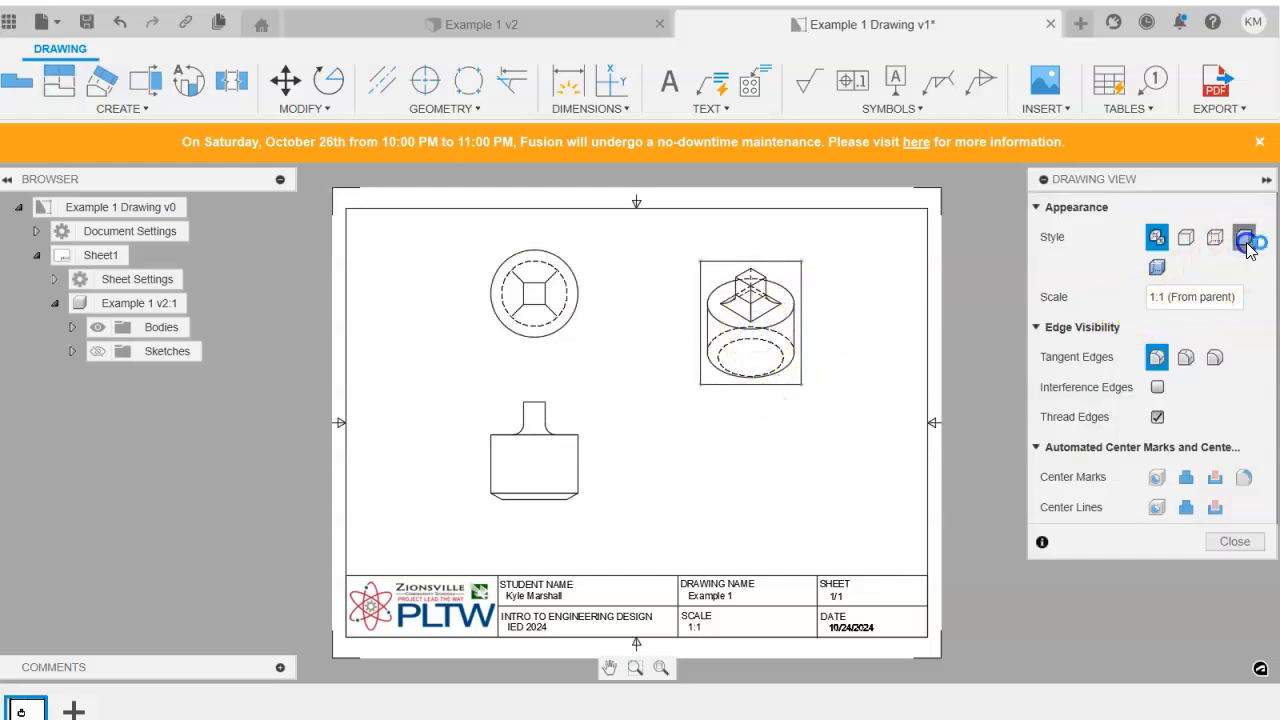
left_click(1233, 601)
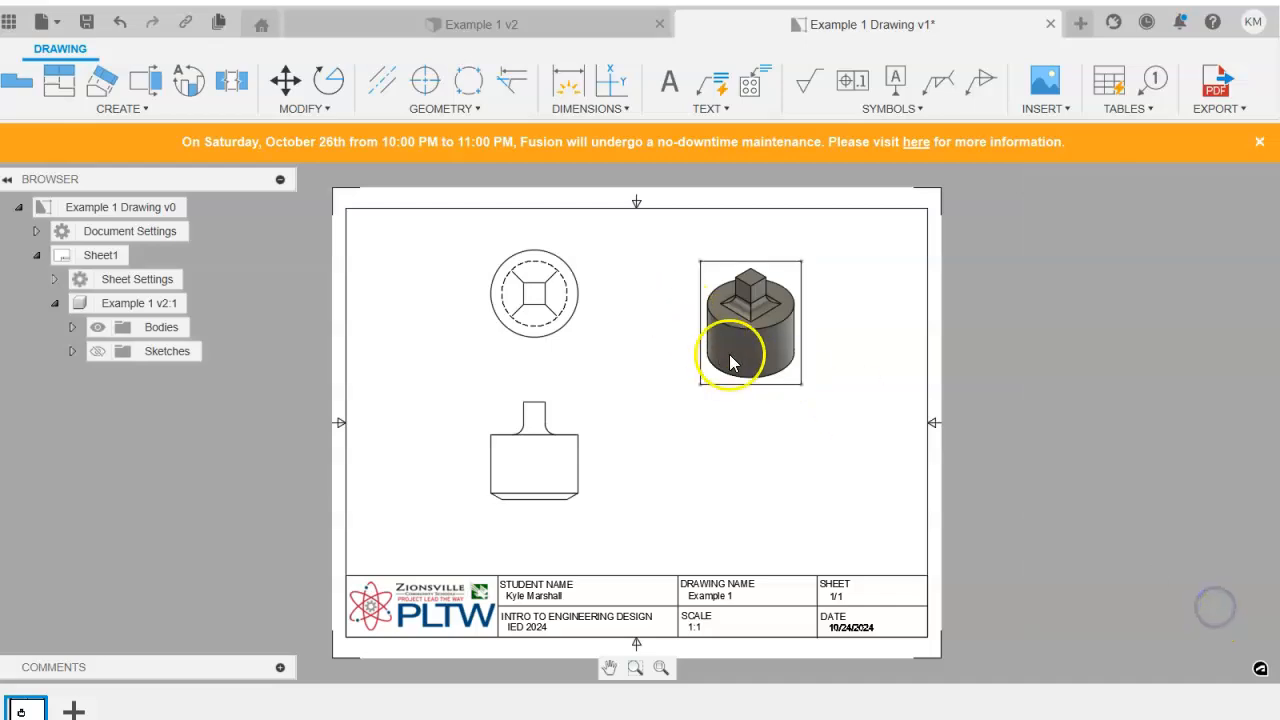
Reposition the front, top and isometric views to leave more room between them for dimensions.
scroll(730, 350, "up", 3)
left_click_drag(497, 508, 525, 518)
left_click_drag(511, 299, 514, 309)
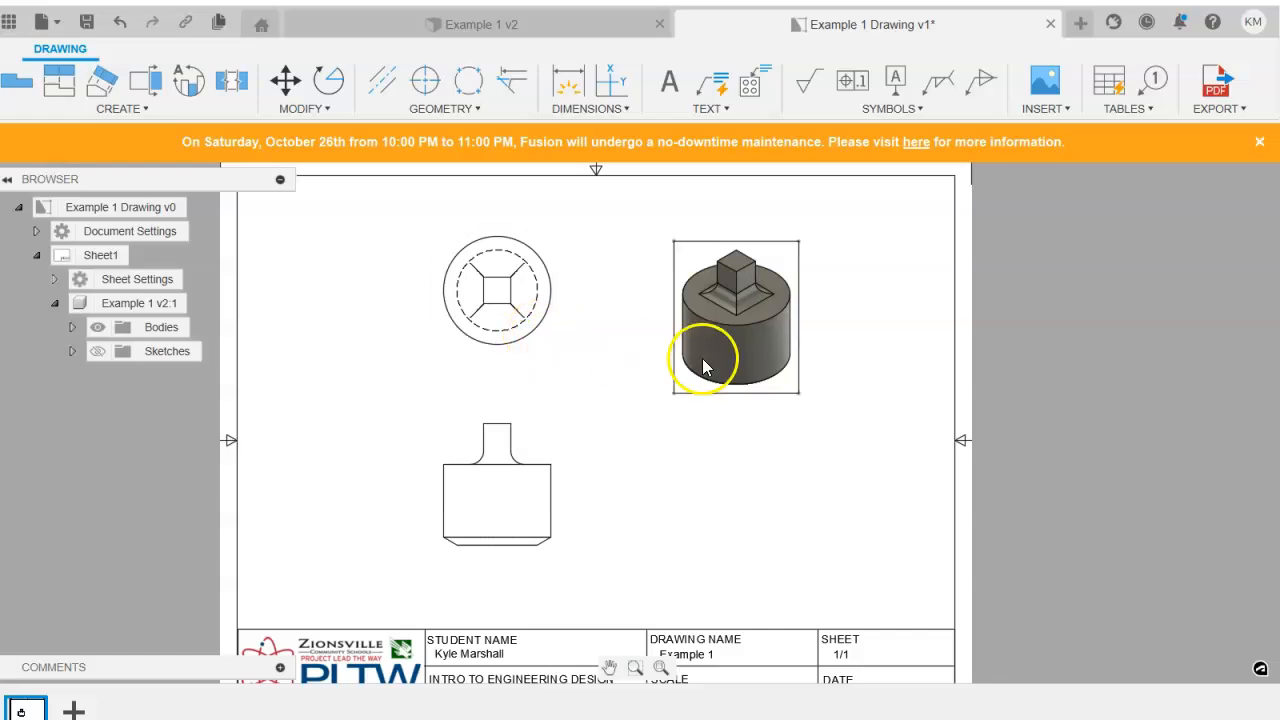
left_click_drag(702, 358, 768, 360)
left_click_drag(540, 550, 512, 541)
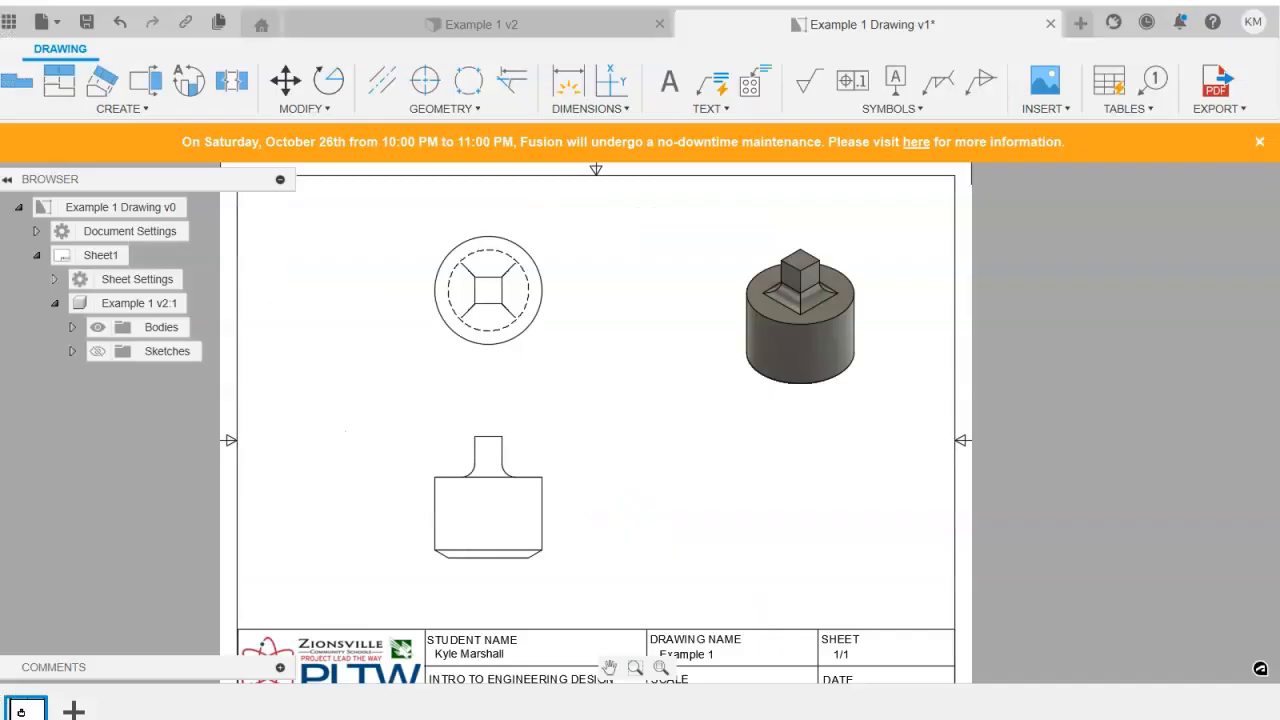
Dimension the outer circle's diameter in the top view, placing the text to the circle's upper left.
left_click(566, 84)
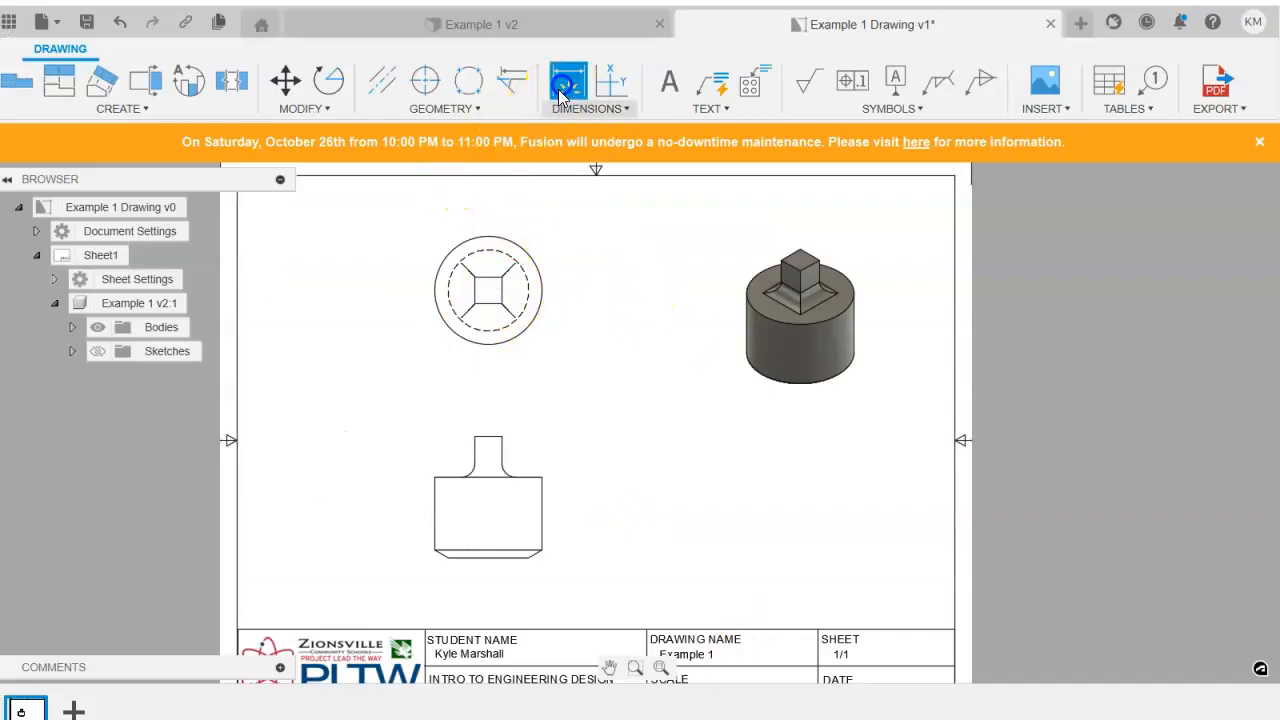
left_click(451, 257)
left_click(418, 238)
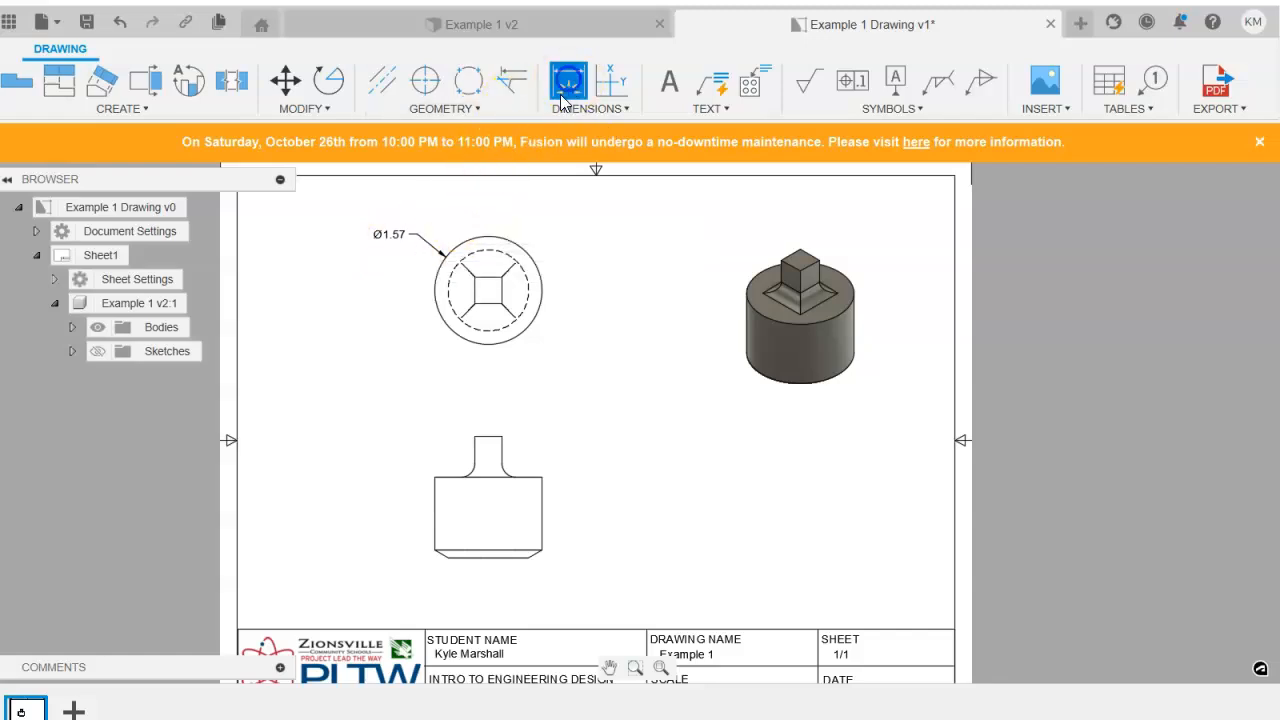
left_click(383, 232)
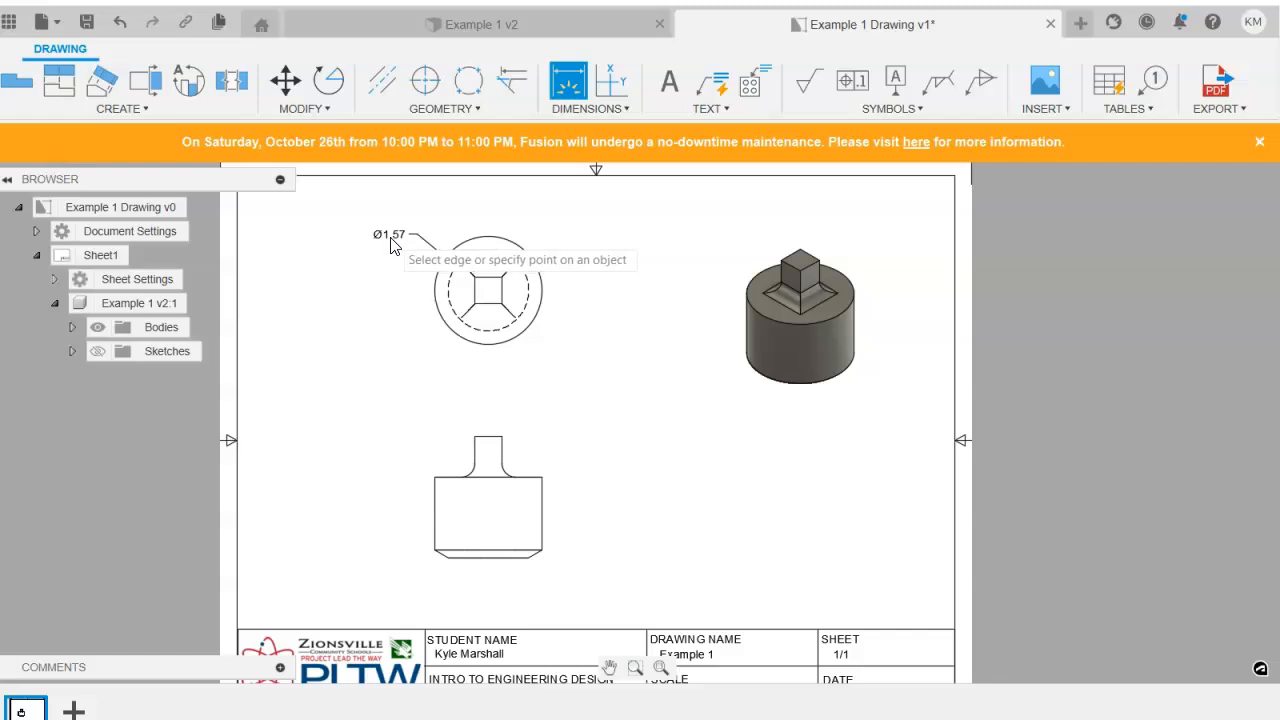
key("Escape")
double_click(390, 236)
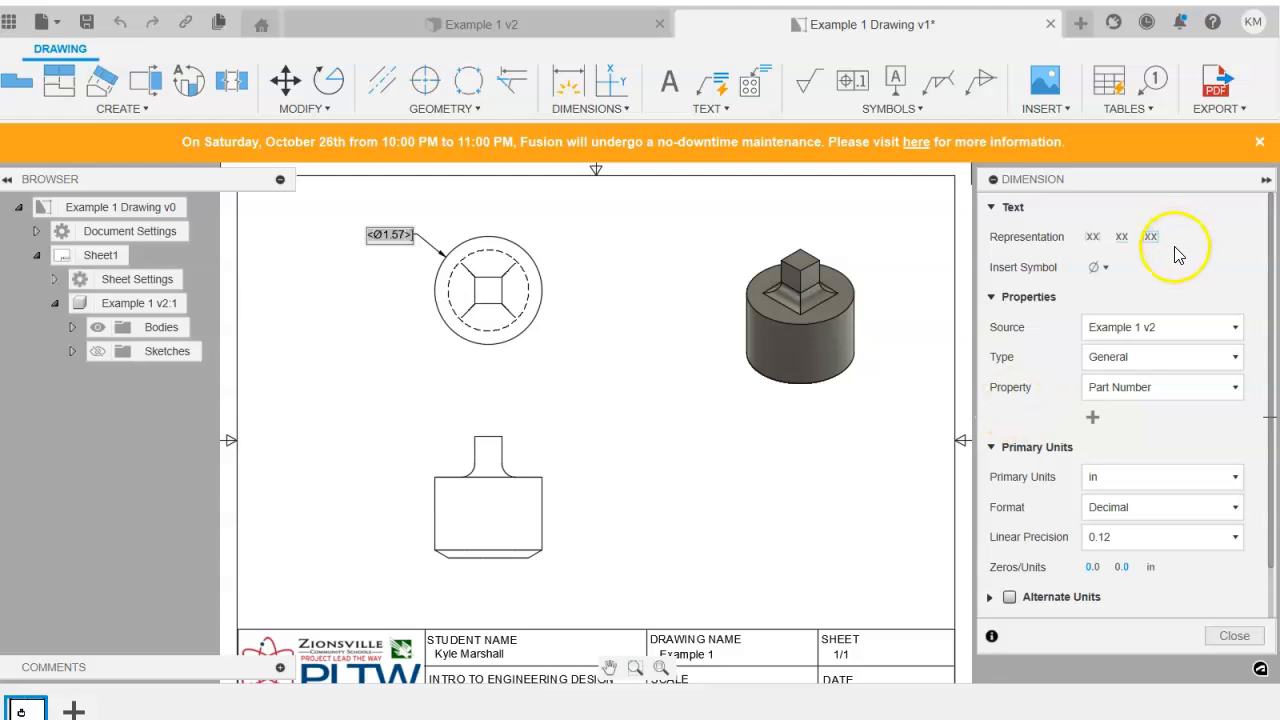
left_click(1163, 474)
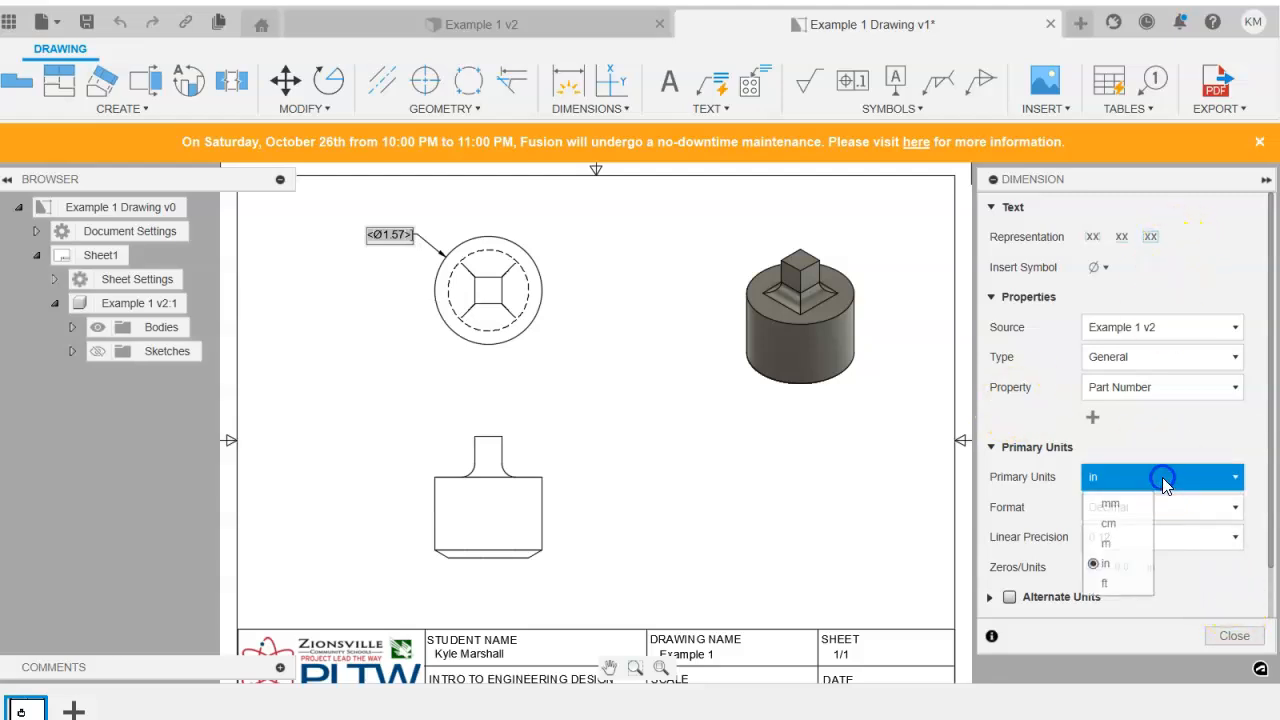
left_click(1232, 640)
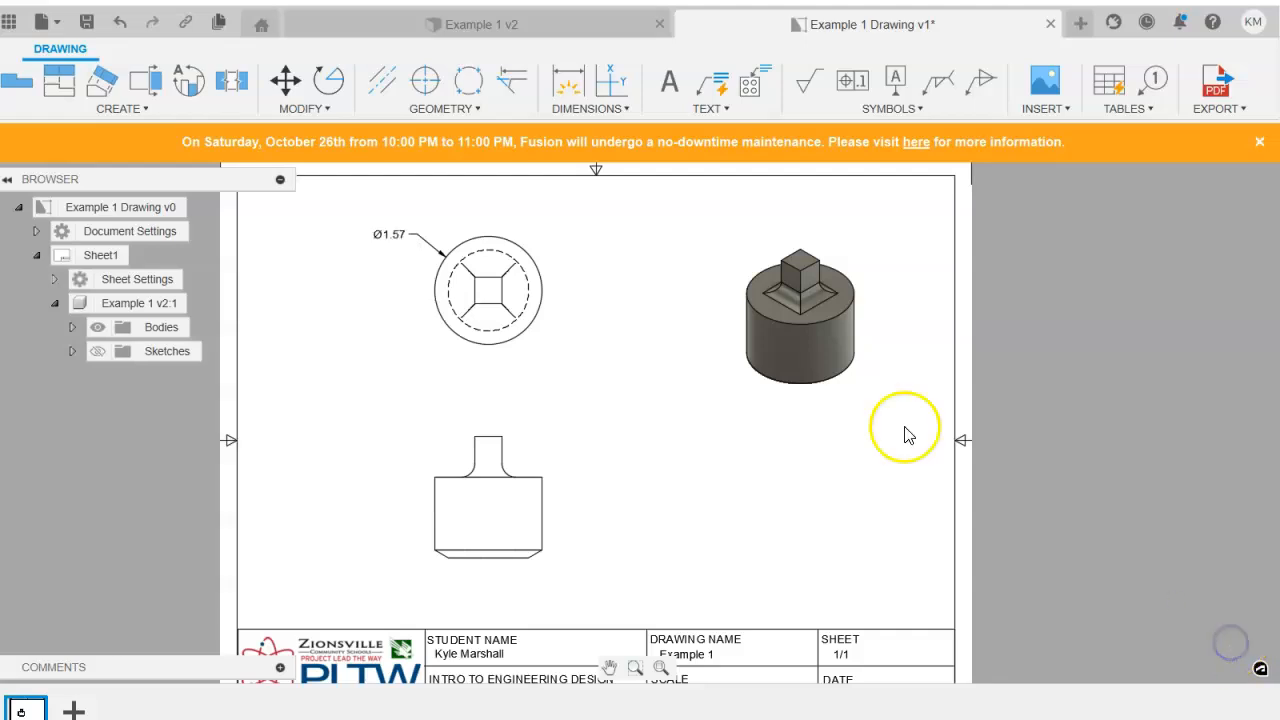
left_click(572, 94)
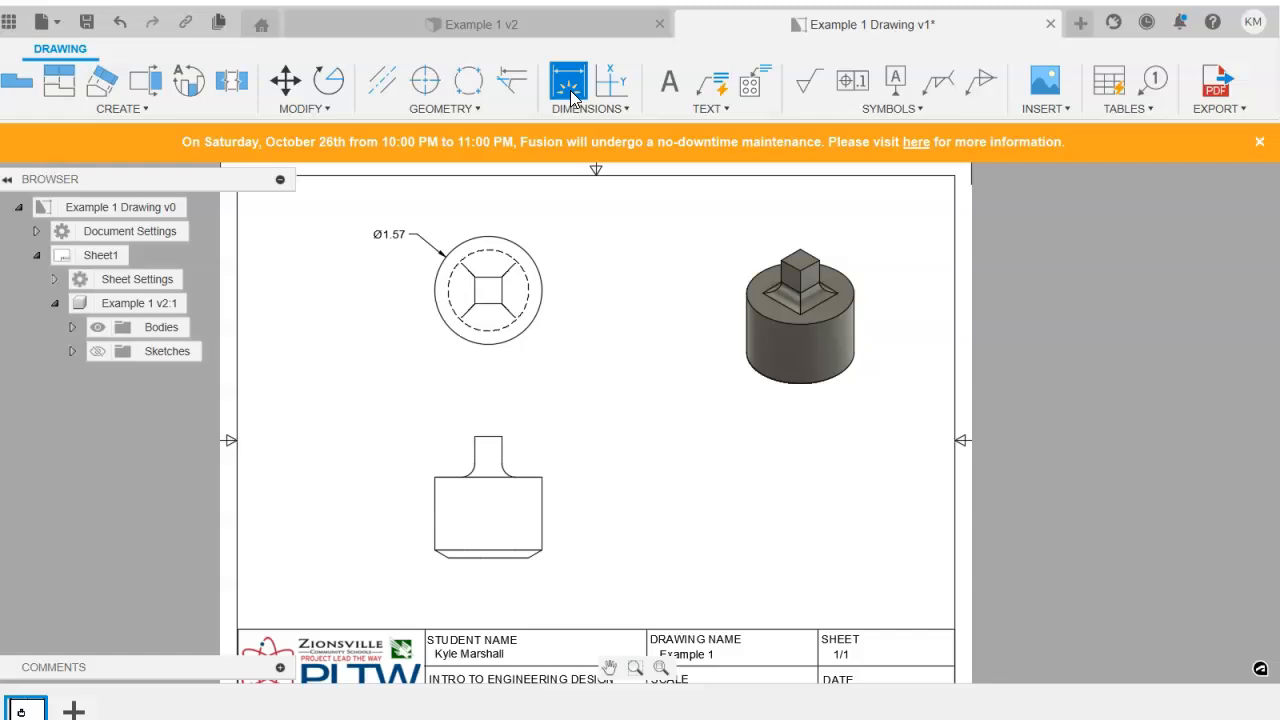
left_click(570, 92)
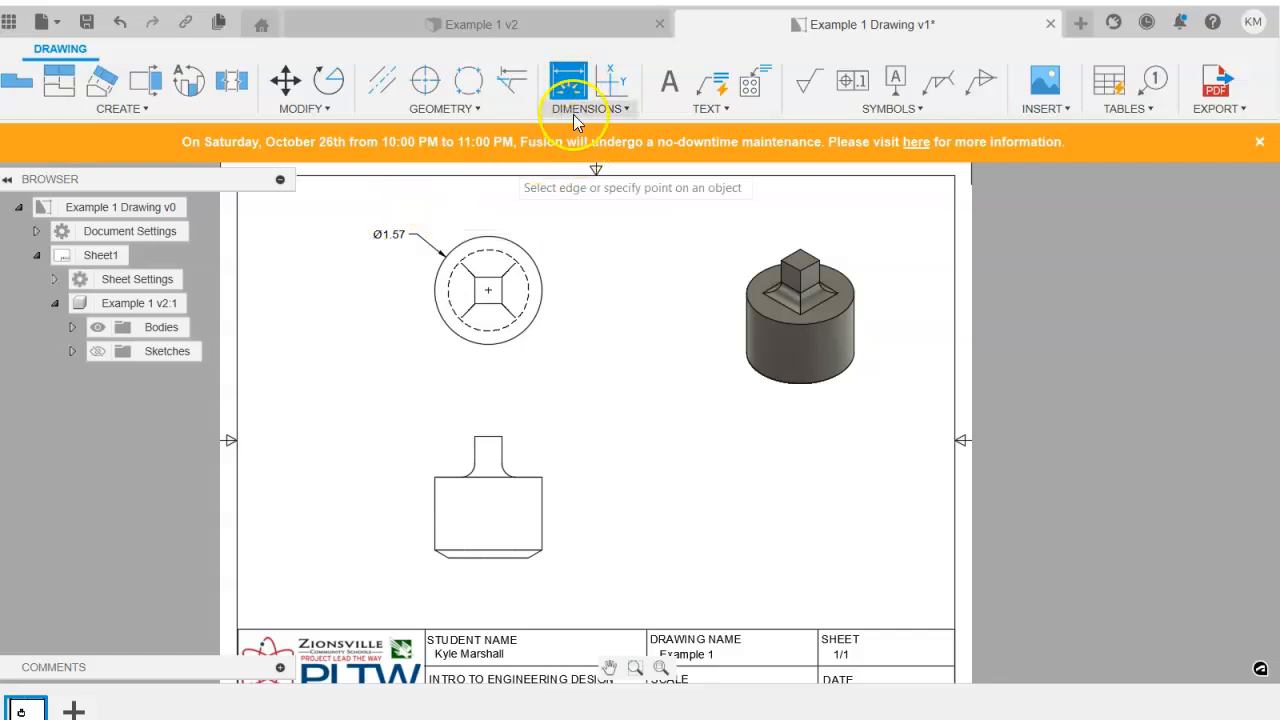
key("Escape")
Change the primary units of the top view's diameter dimension to mm.
double_click(395, 236)
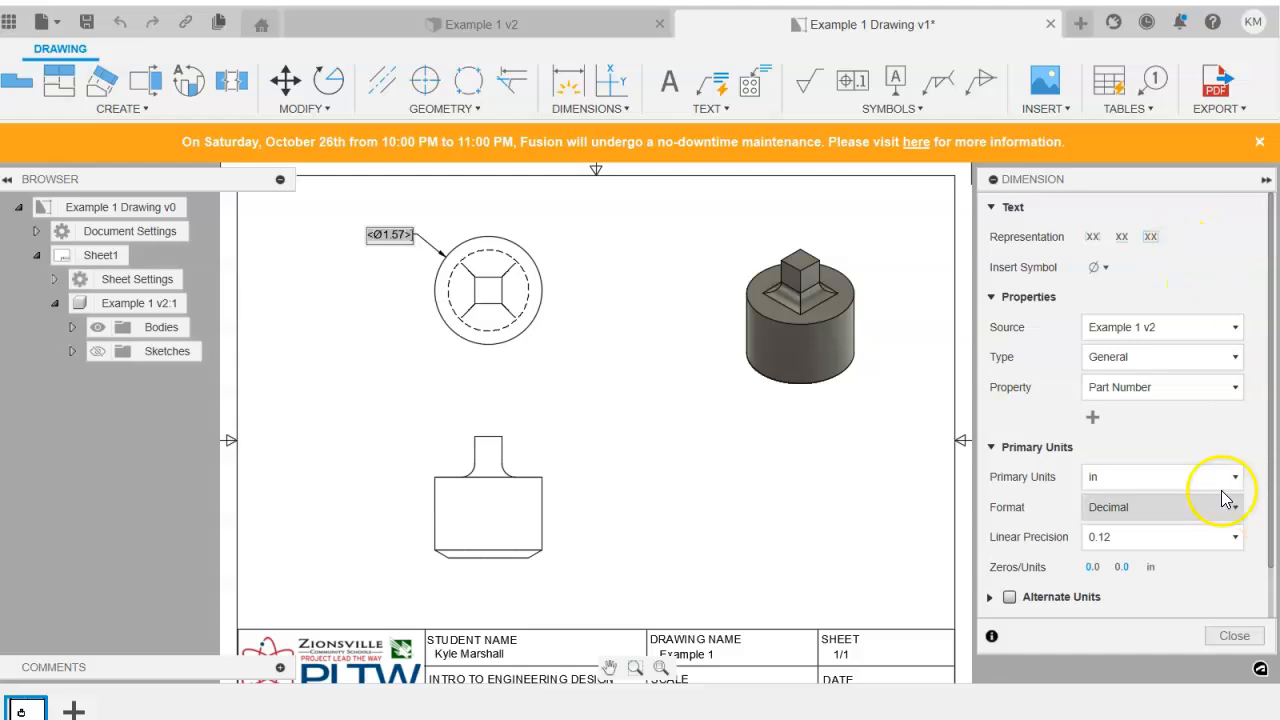
left_click(1107, 478)
left_click(1112, 502)
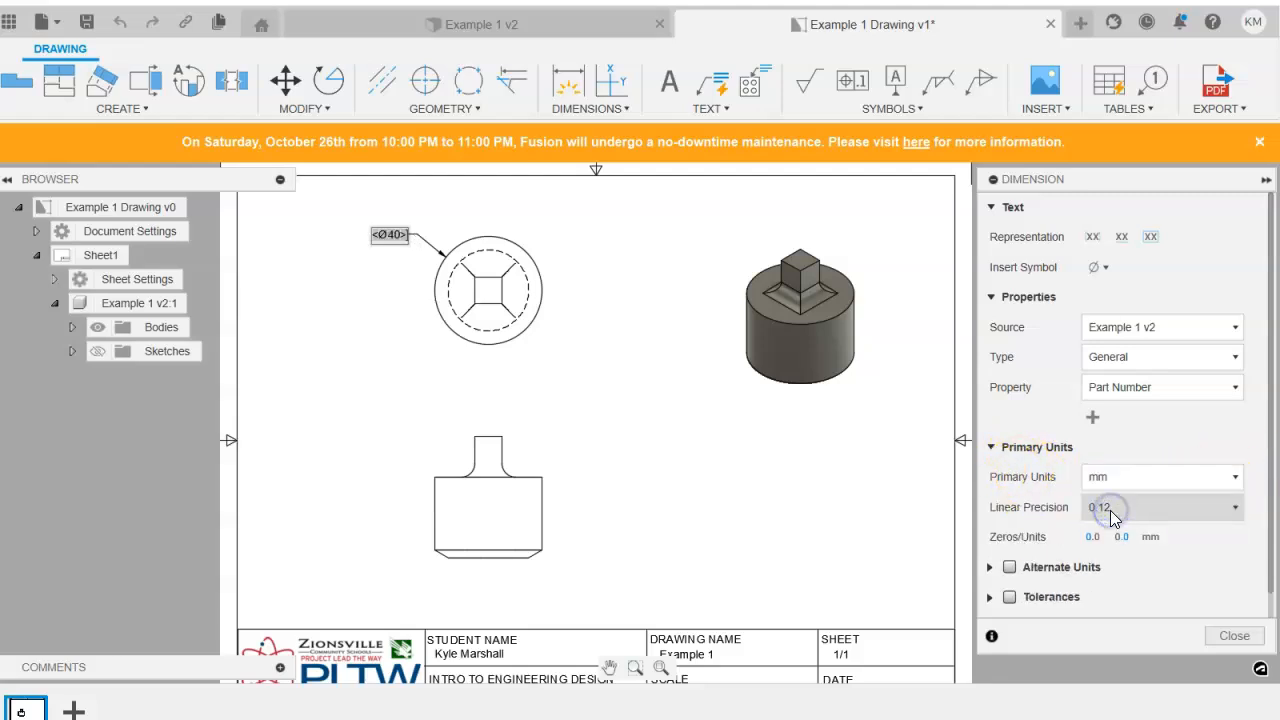
left_click(1222, 636)
Dimension the width of the central square in the top view, placing the dimension below the outer circle.
scroll(423, 246, "down", 2)
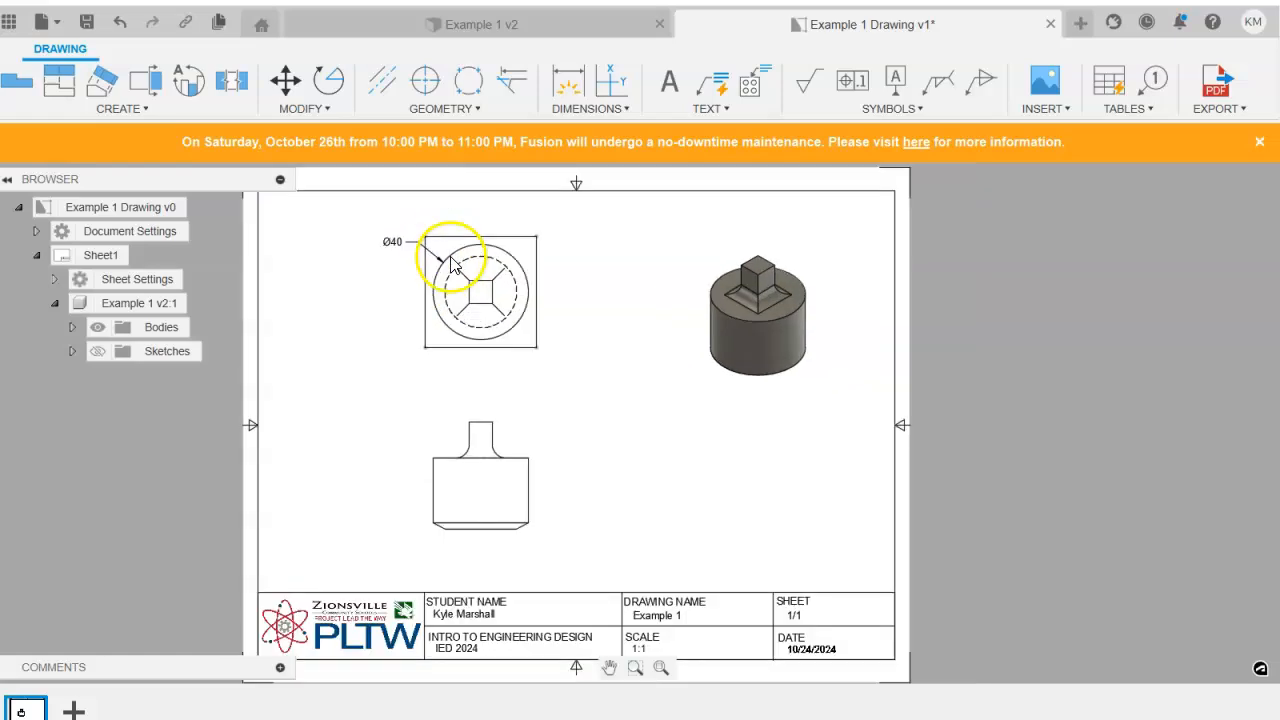
scroll(514, 286, "up", 2)
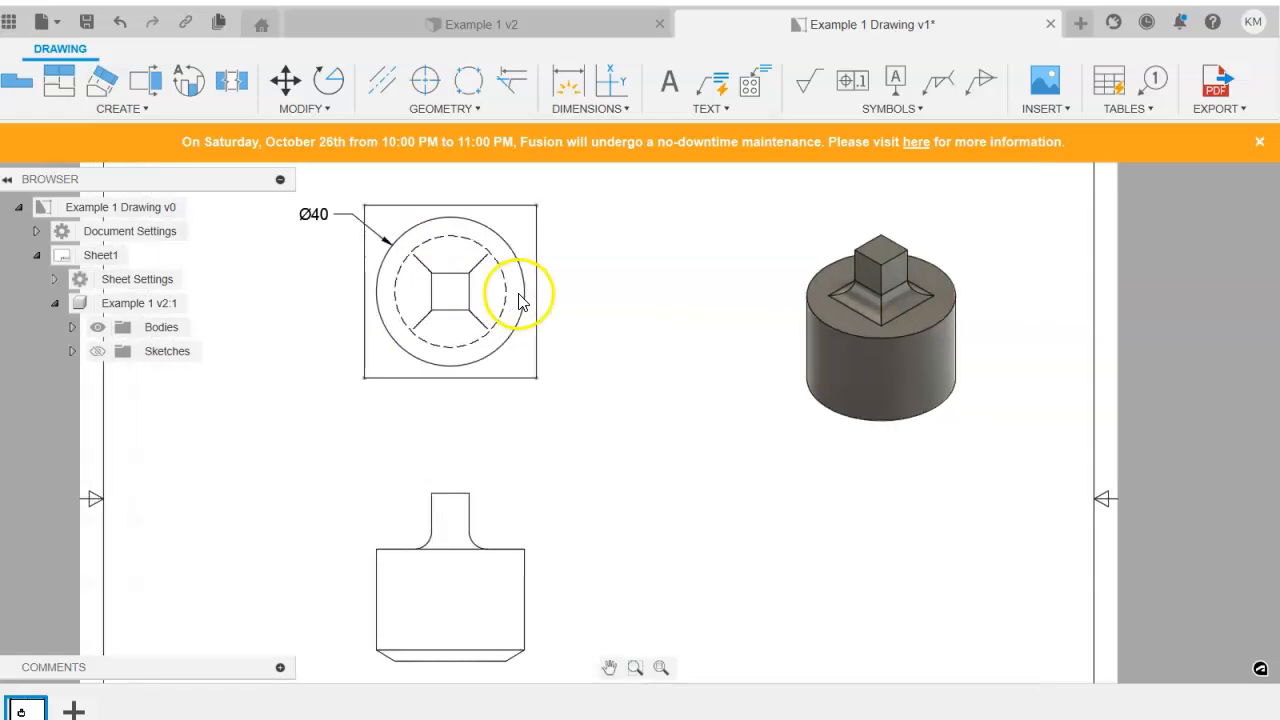
left_click(566, 82)
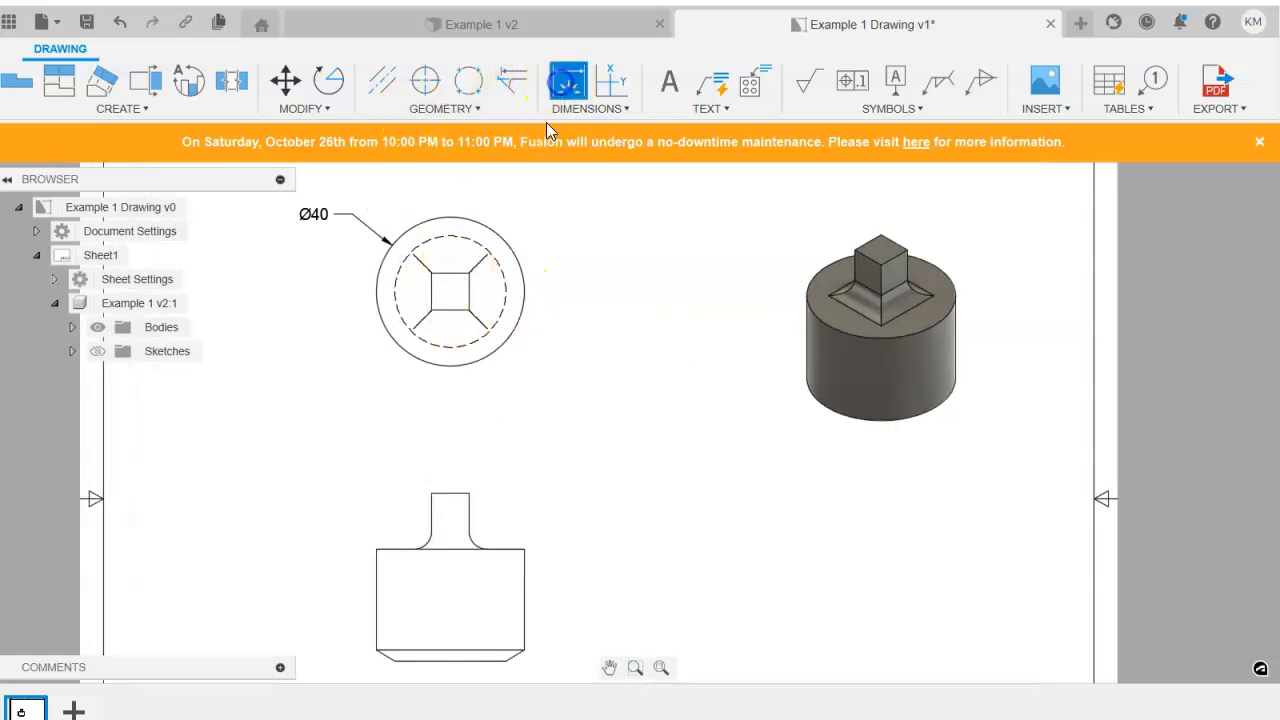
left_click(432, 310)
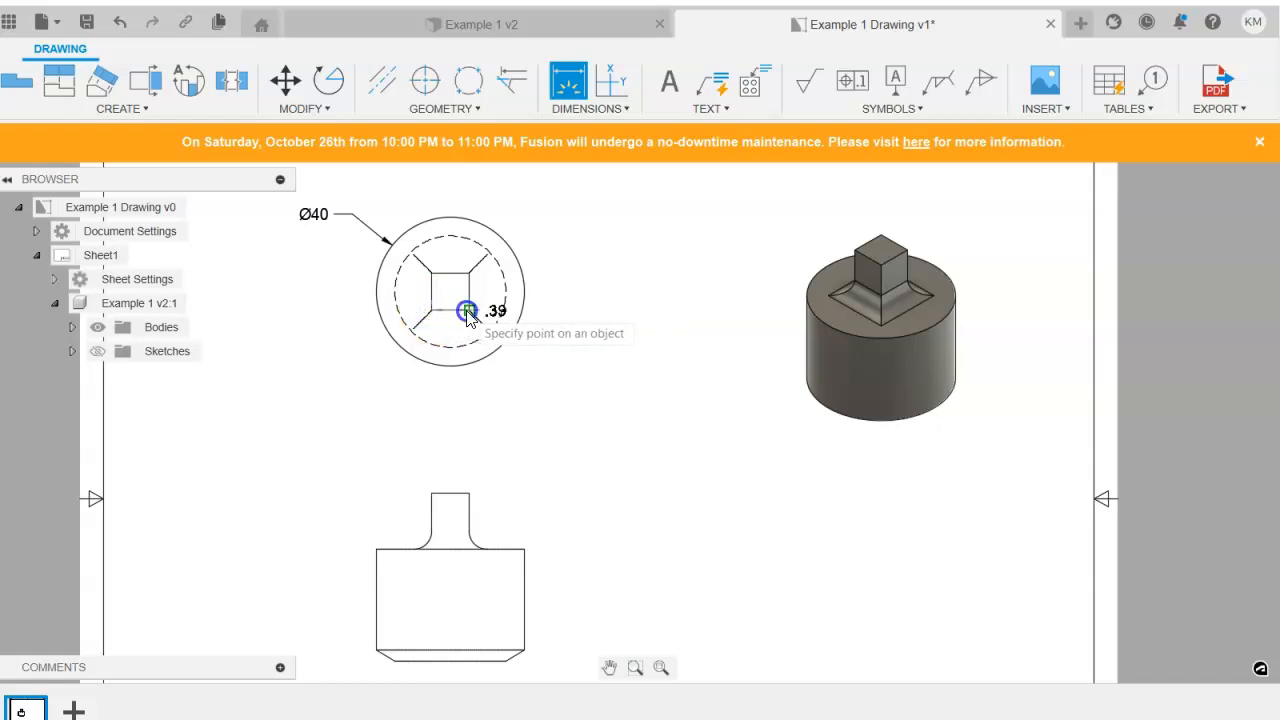
left_click(467, 311)
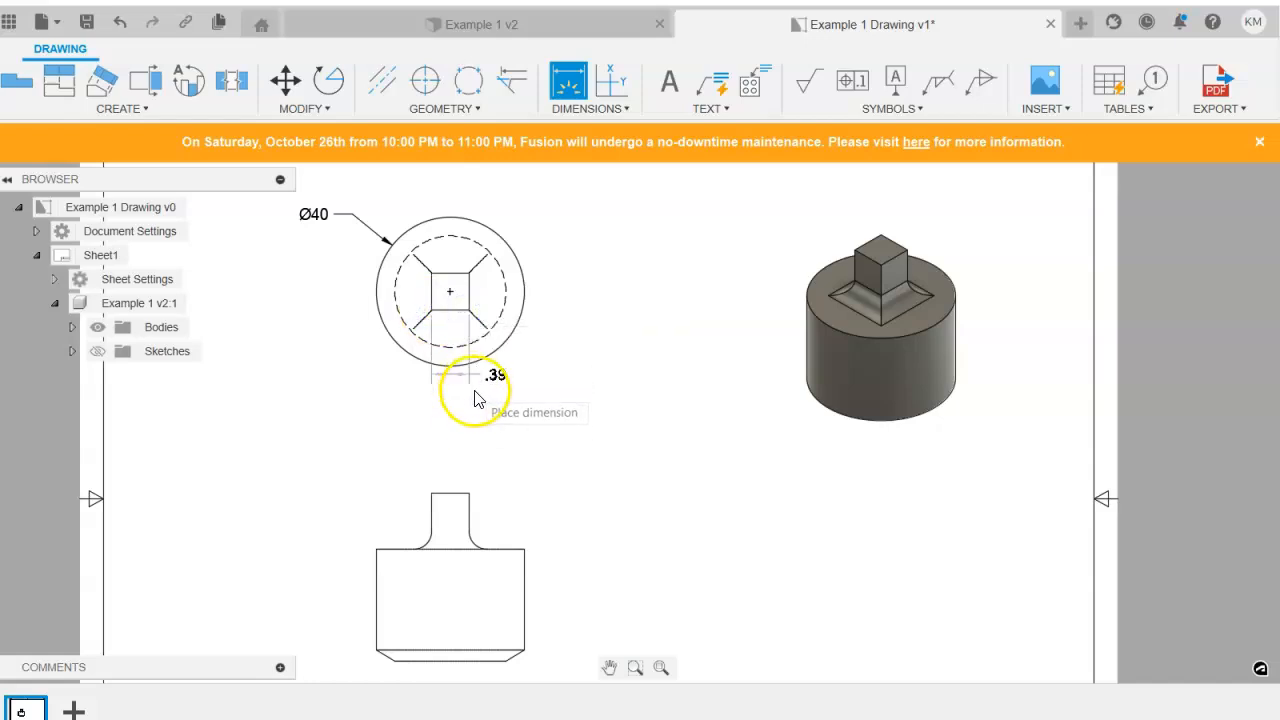
left_click(473, 405)
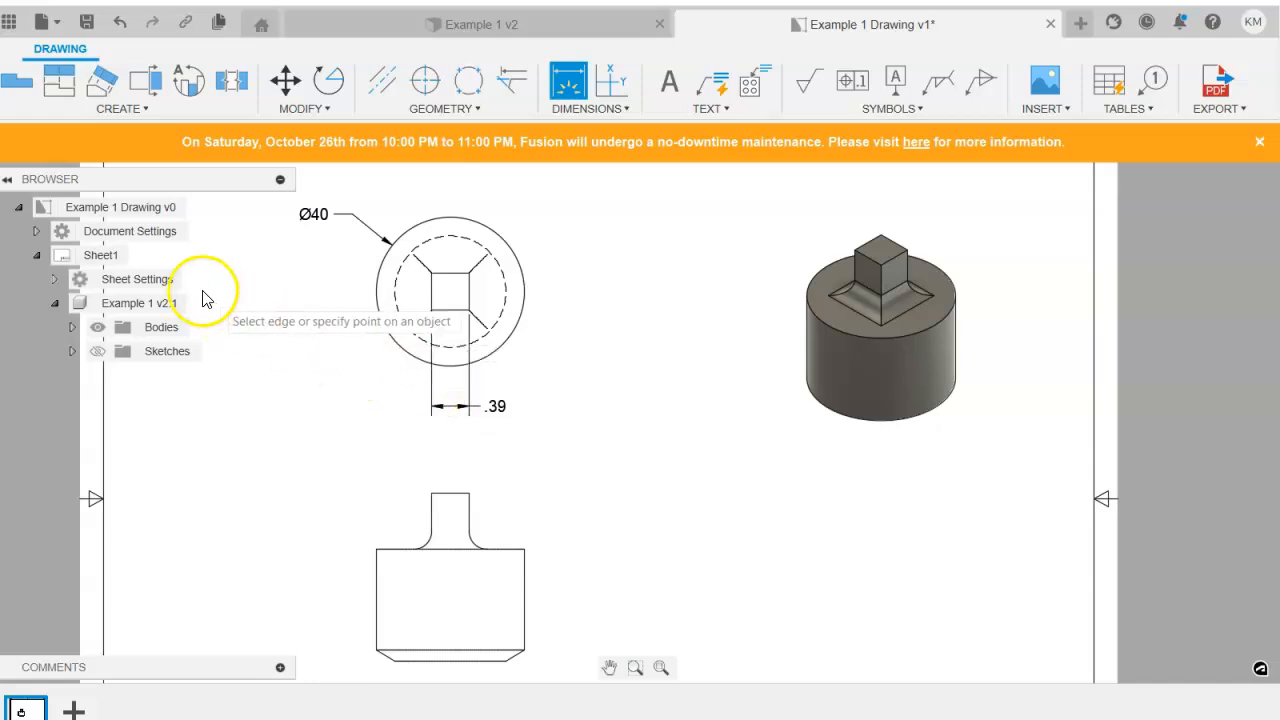
key("Escape")
Examine the drawing's document settings for a way to change the document units, leaving the settings unchanged.
left_click(135, 231)
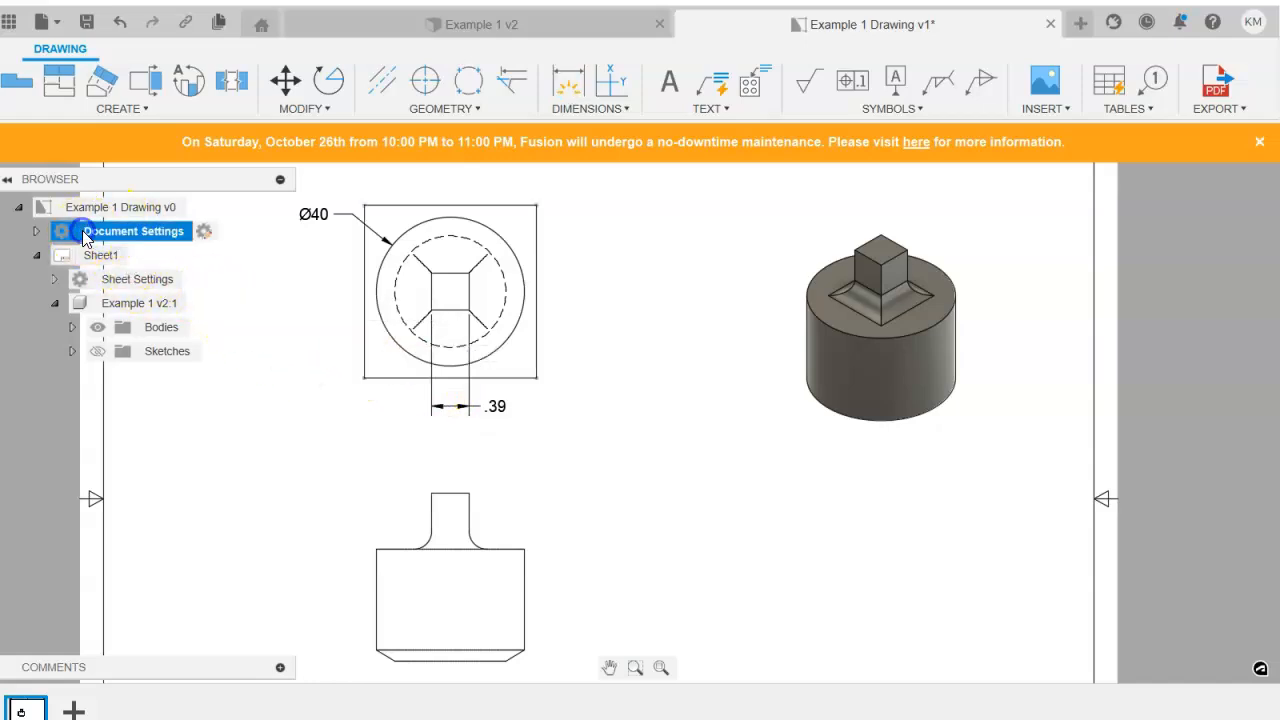
left_click(200, 232)
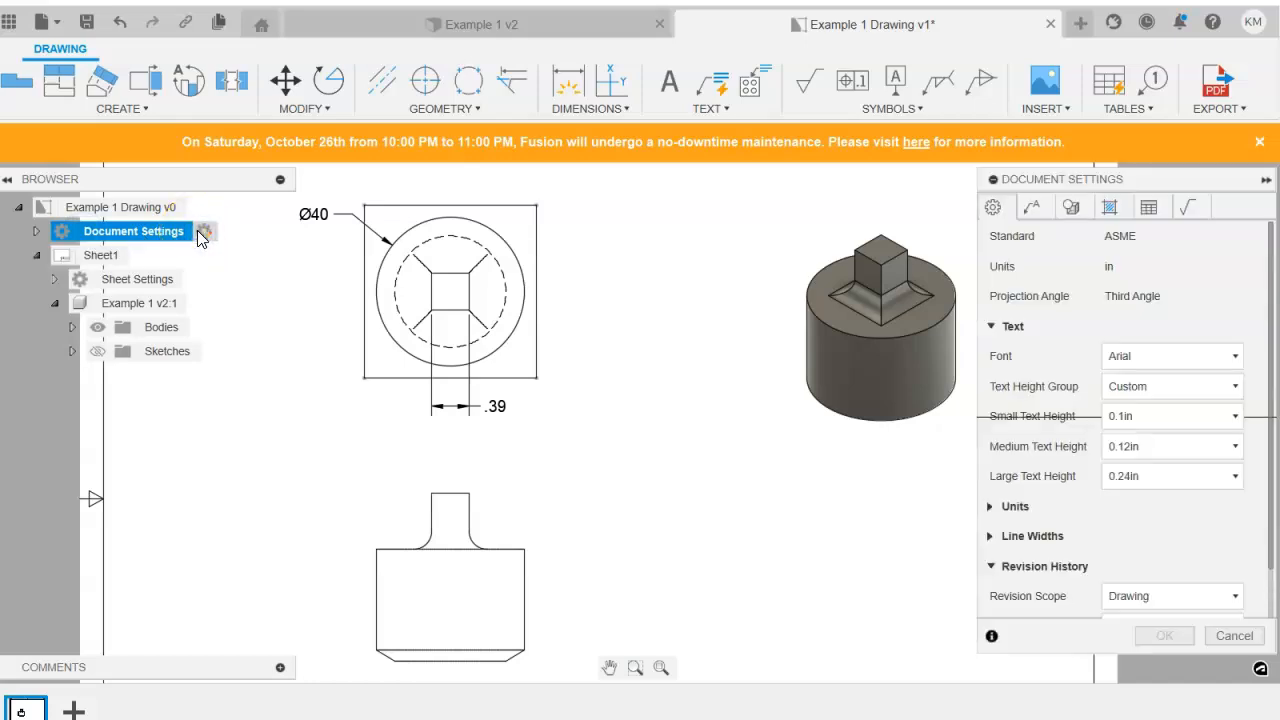
scroll(1080, 482, "down", 1)
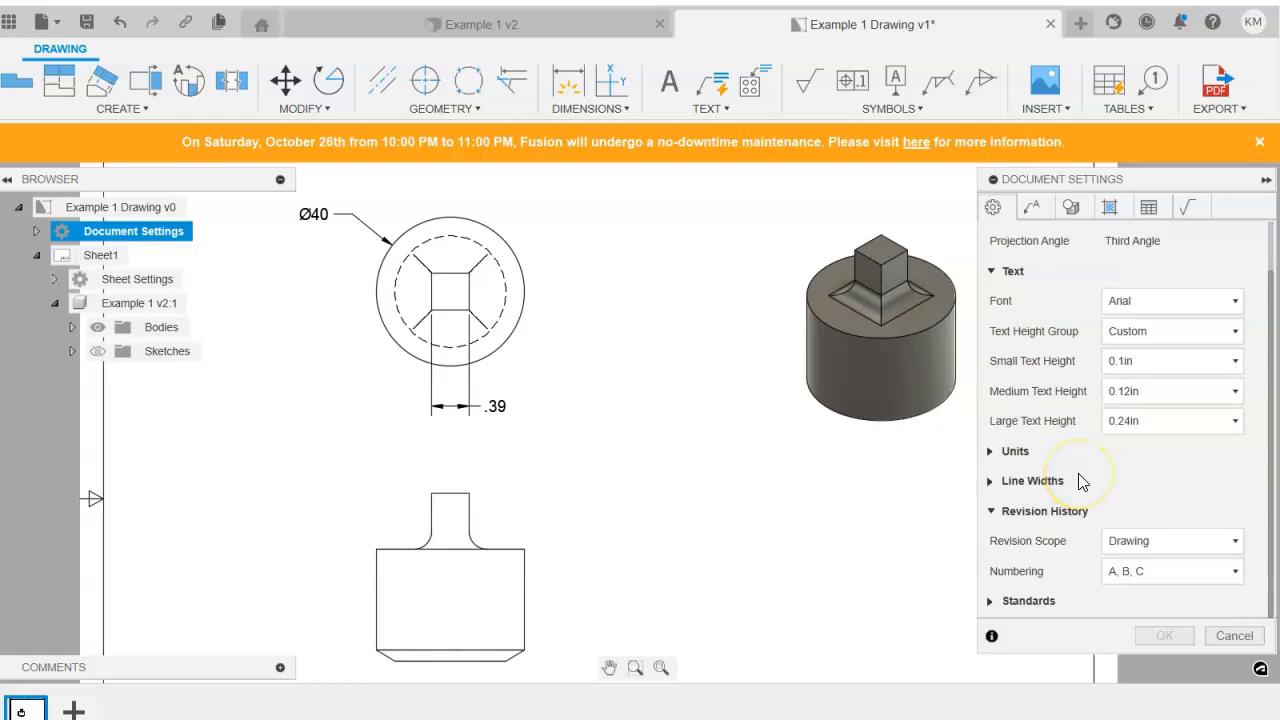
scroll(1080, 482, "up", 1)
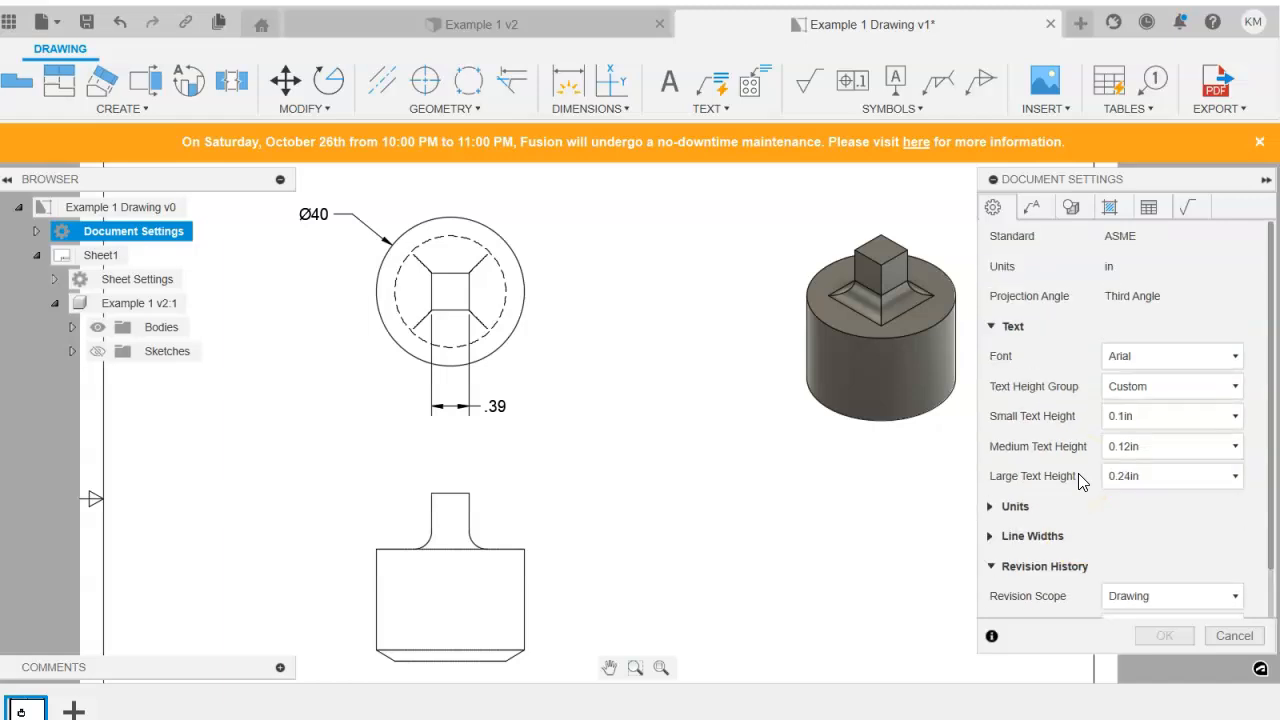
left_click(1248, 634)
left_click(185, 231)
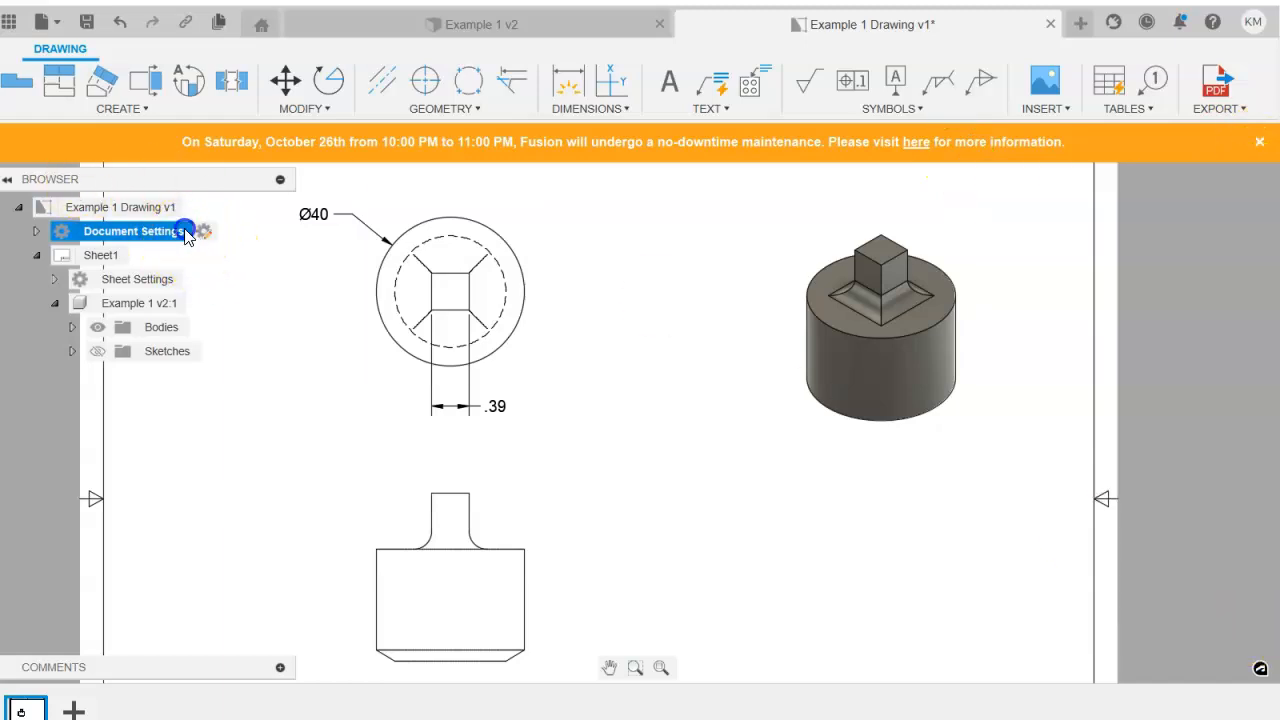
left_click(204, 231)
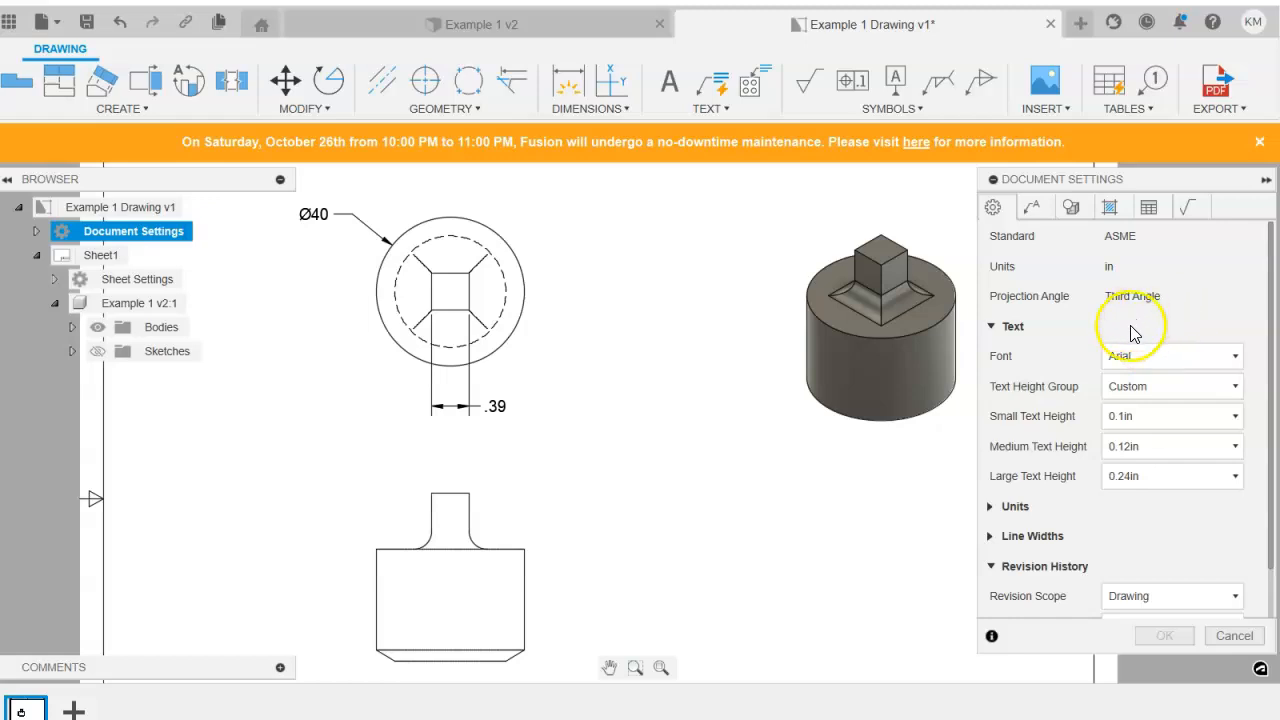
left_click(1230, 636)
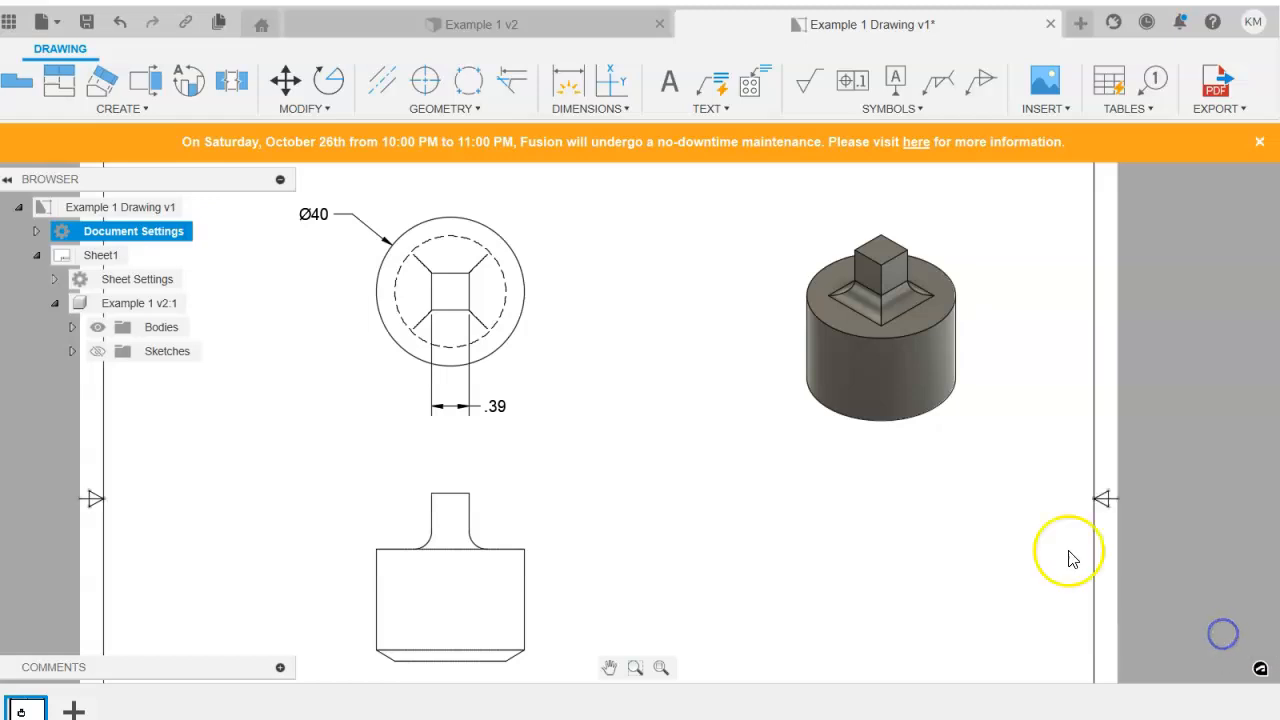
Delete the front, isometric and top views from the sheet.
left_click(449, 607)
key("Delete")
left_click(793, 364)
key("Delete")
left_click(489, 346)
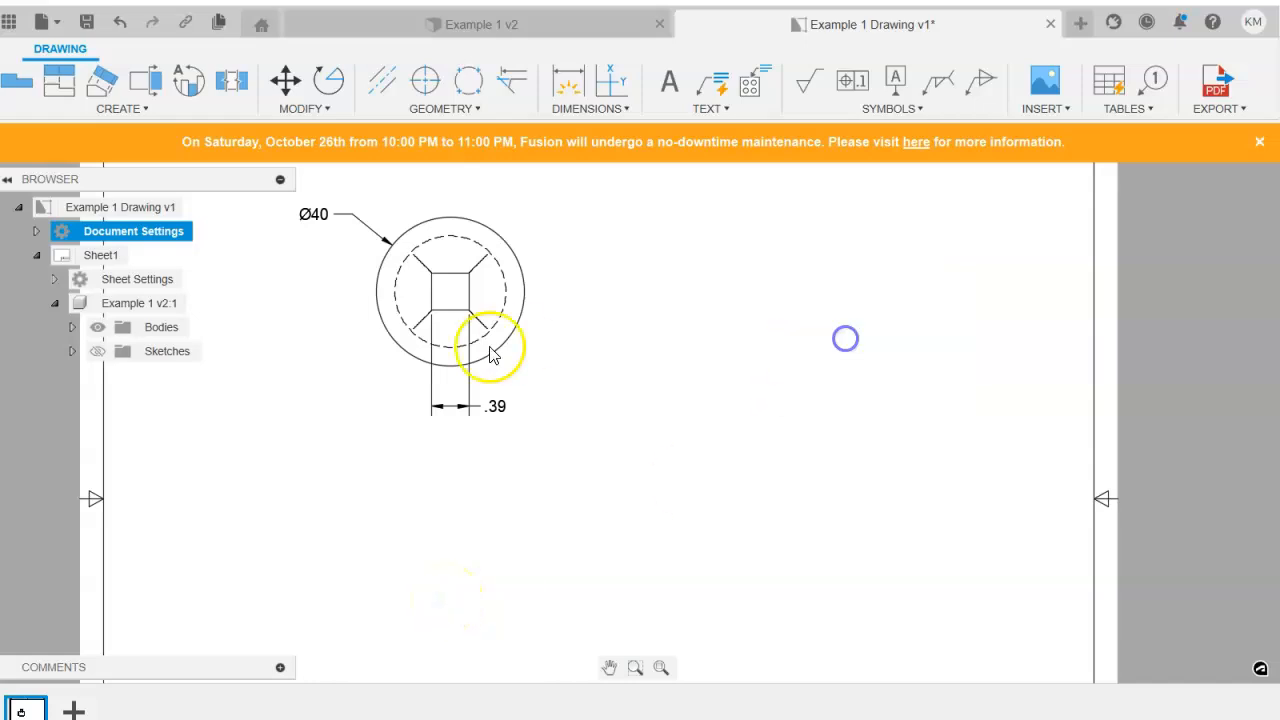
key("Delete")
Check whether the document units can be edited with the sheet empty, and cancel the document settings.
left_click(141, 308)
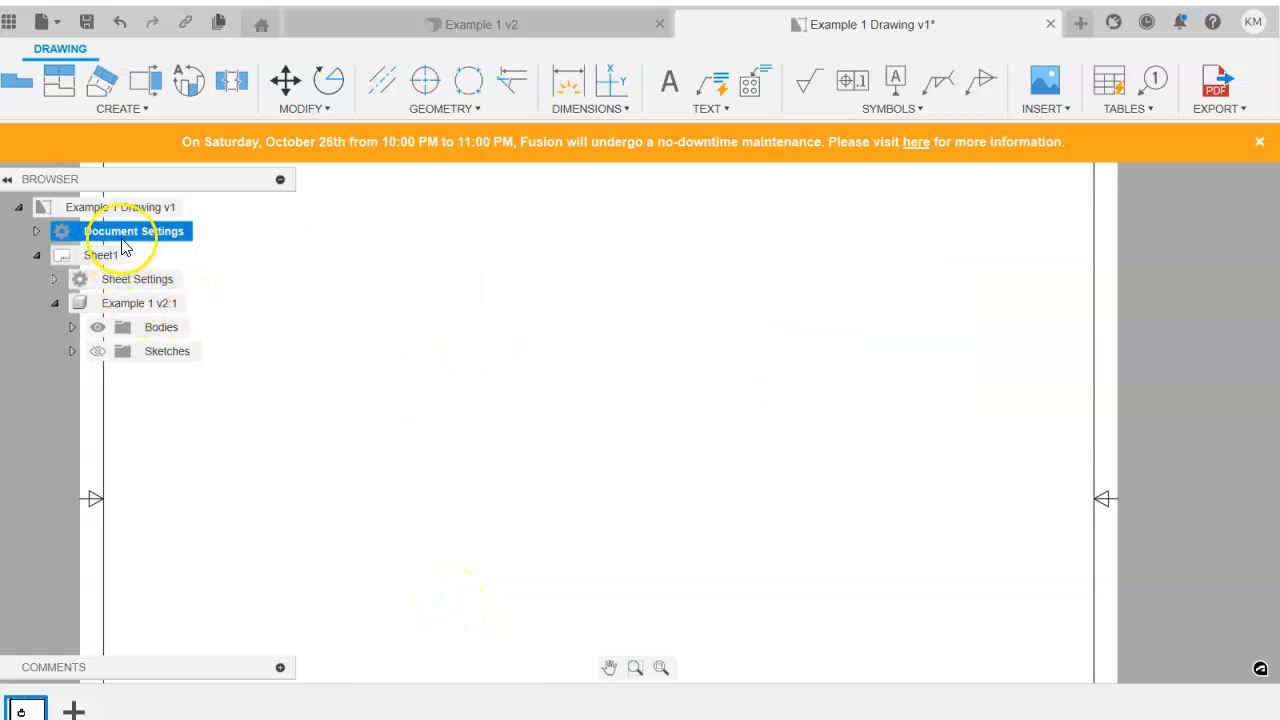
left_click(203, 233)
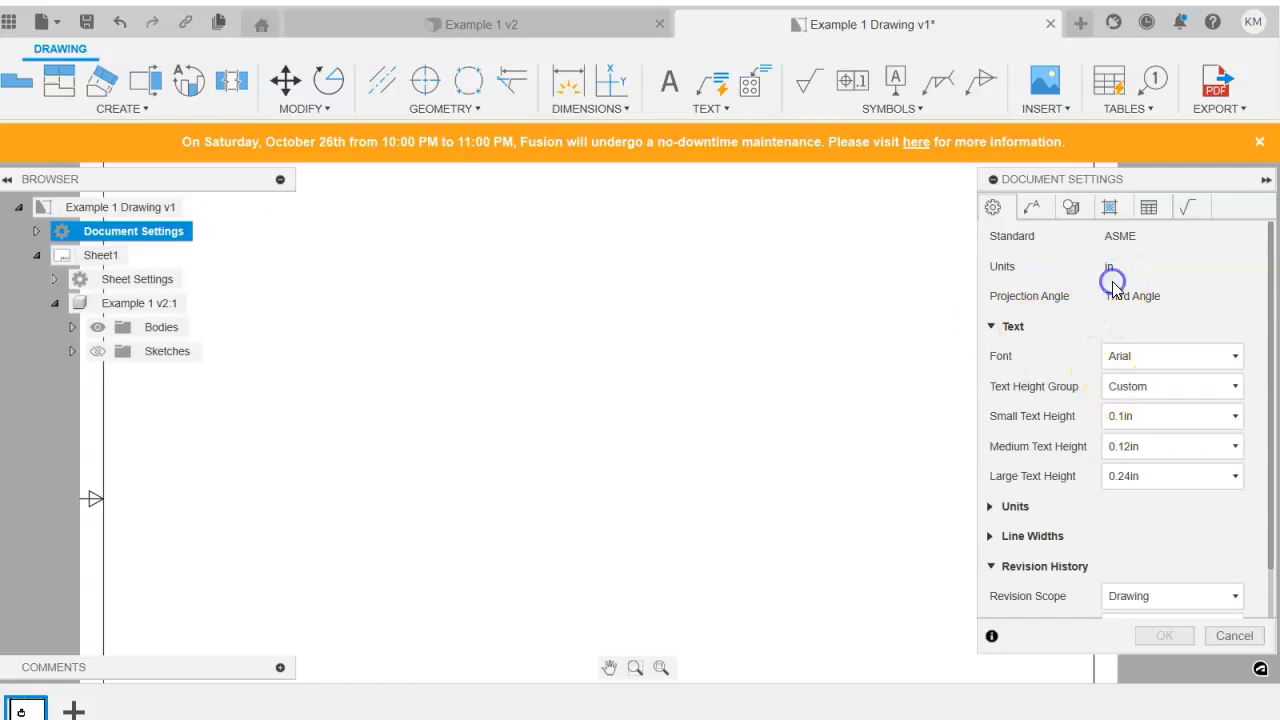
left_click(1234, 635)
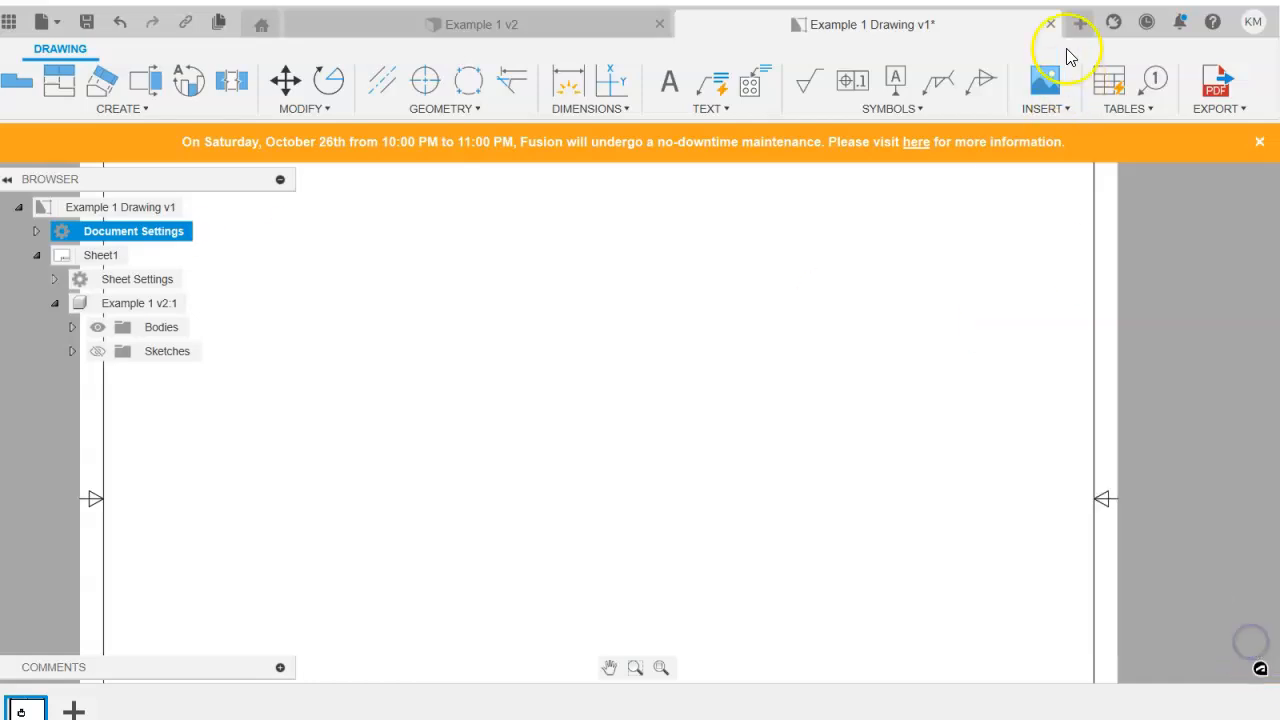
Close the drawing without saving and delete the Example 1 Drawing file from the project folder.
left_click(1050, 24)
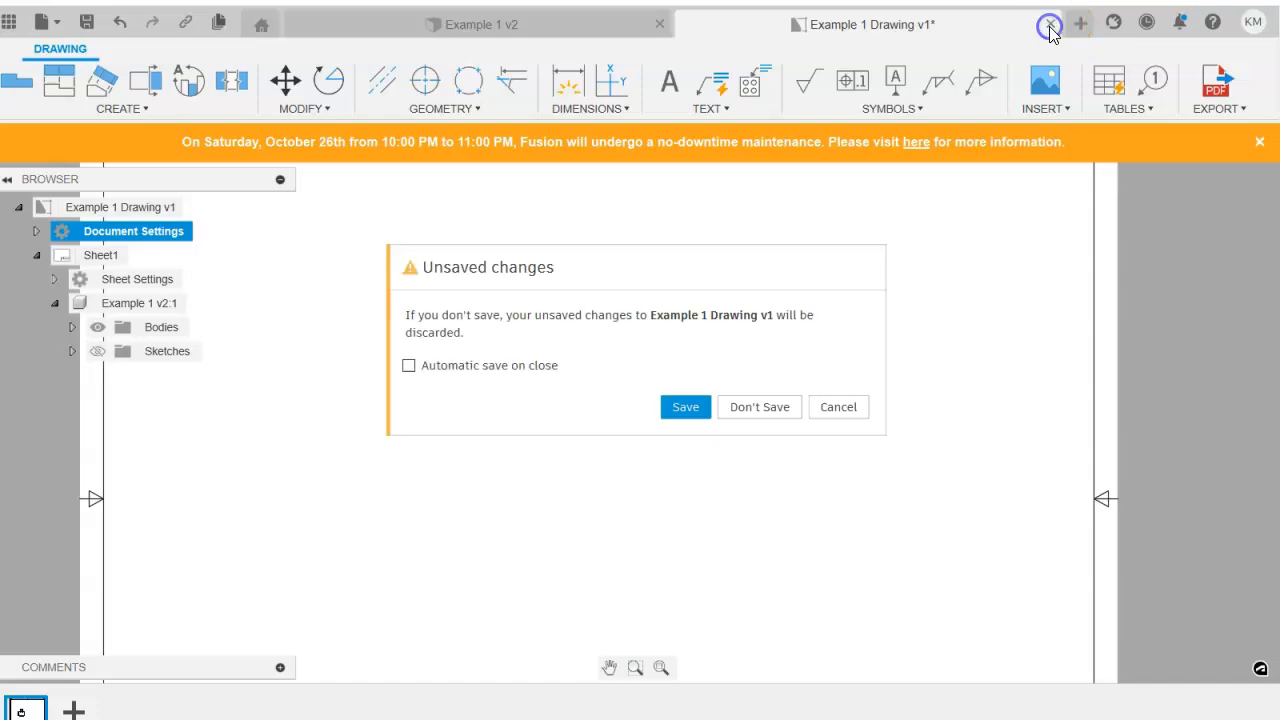
left_click(758, 407)
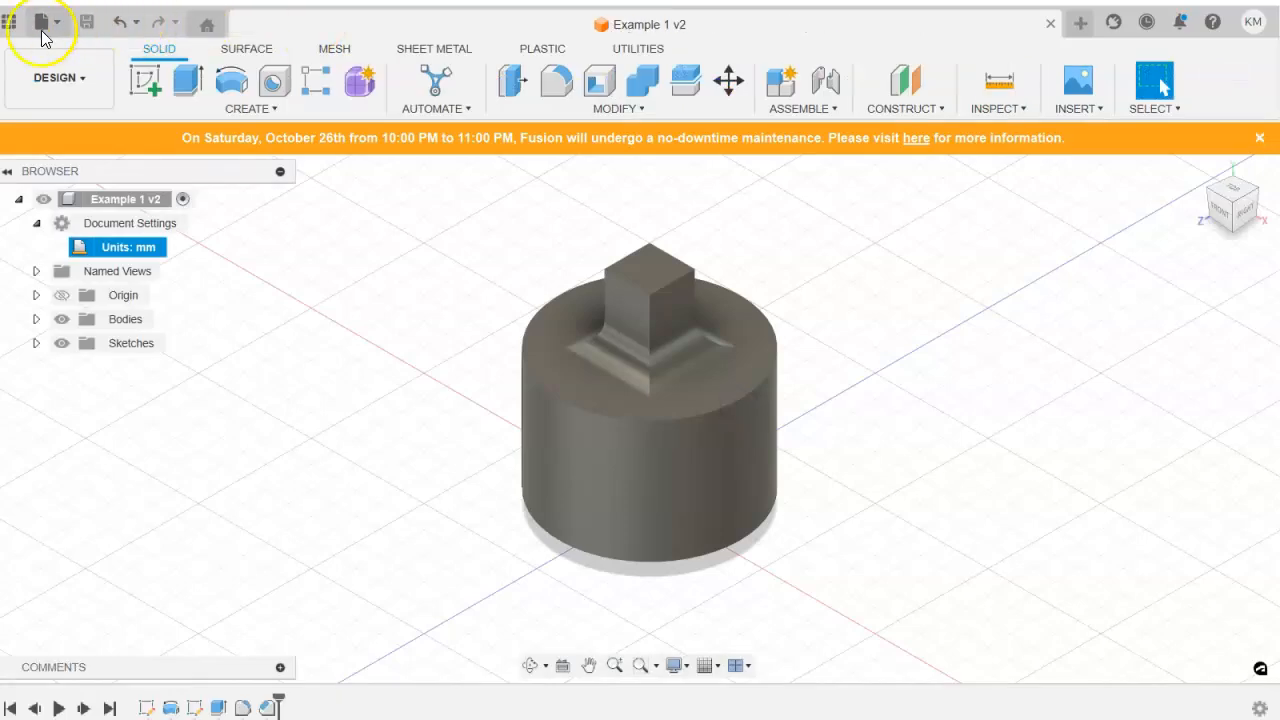
left_click(12, 27)
right_click(177, 371)
left_click(219, 455)
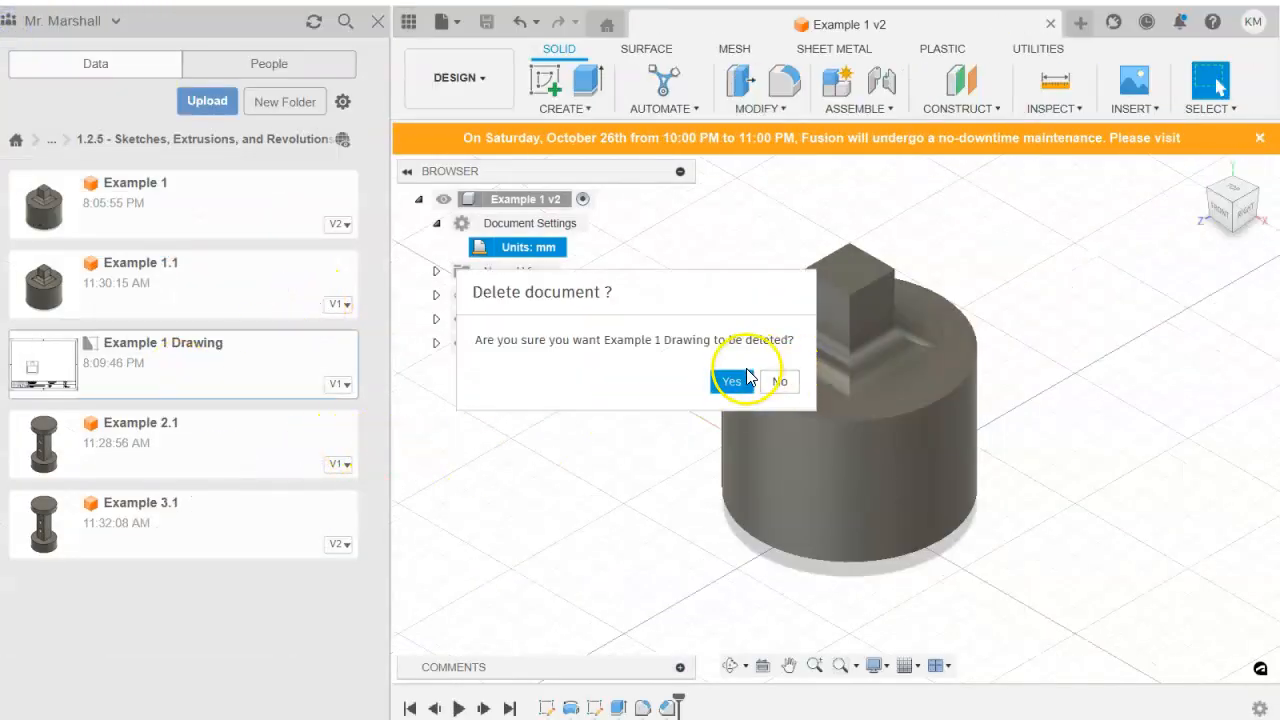
left_click(742, 374)
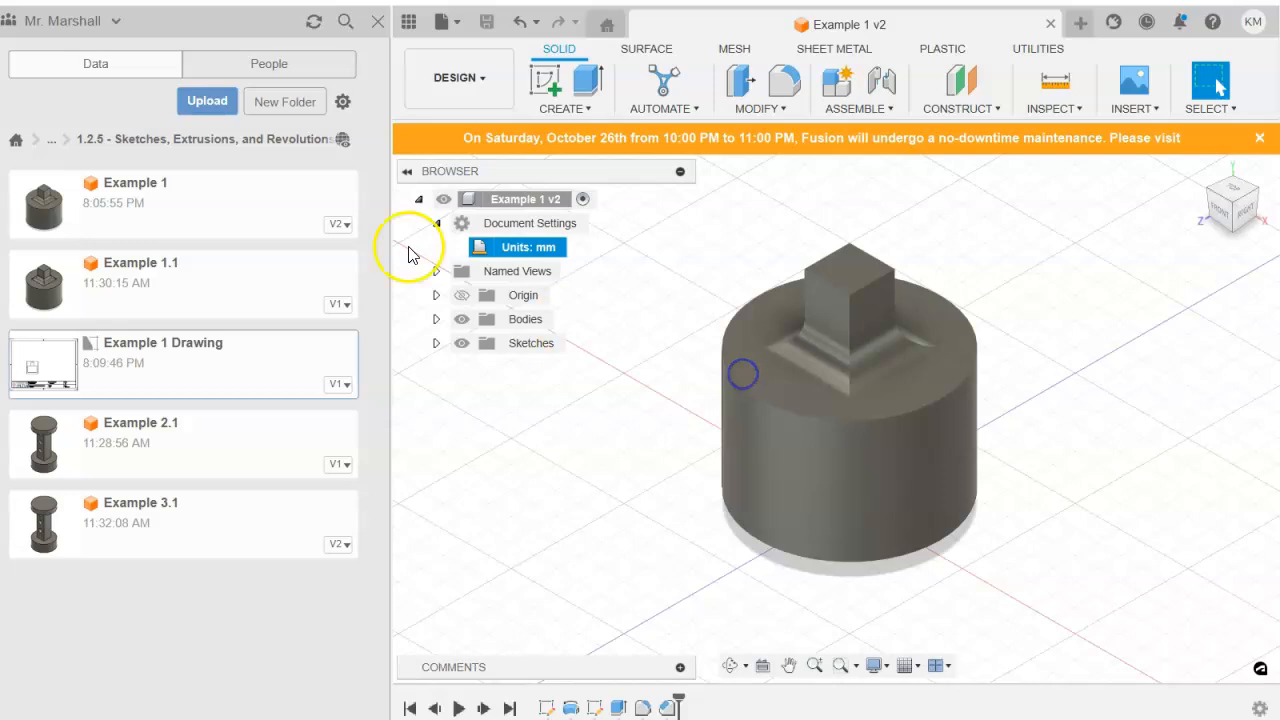
right_click(507, 206)
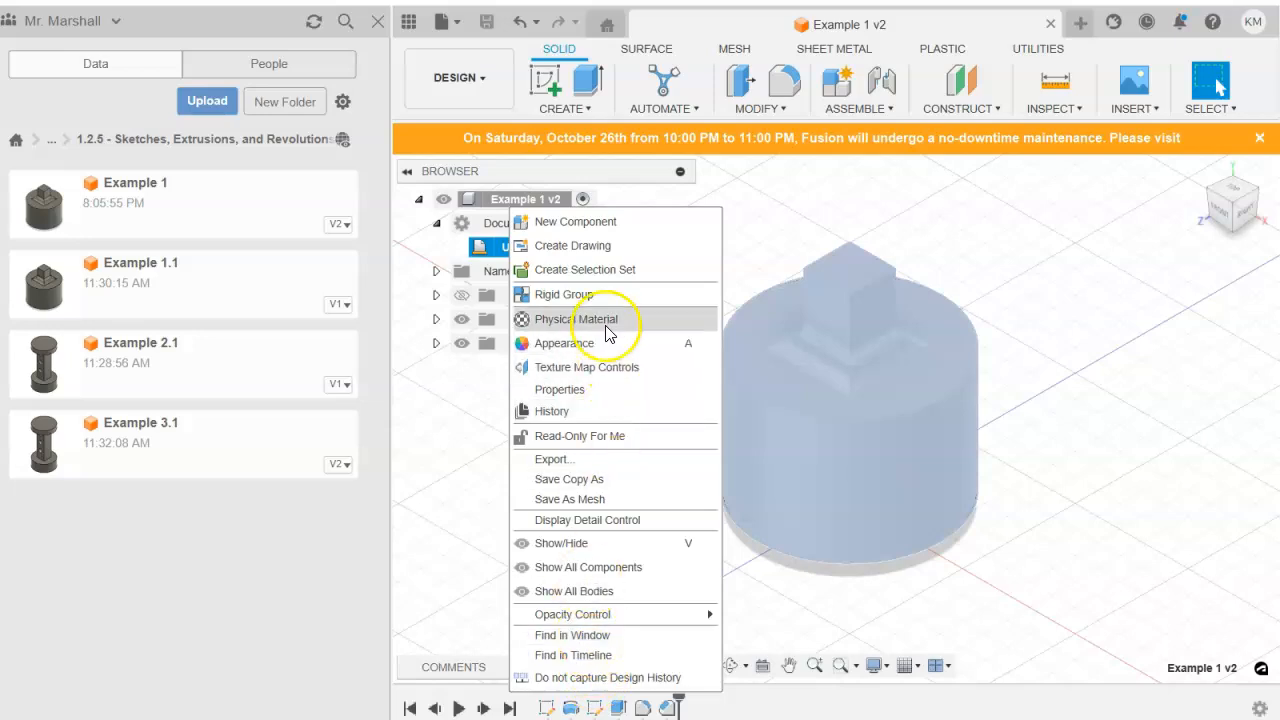
key("Escape")
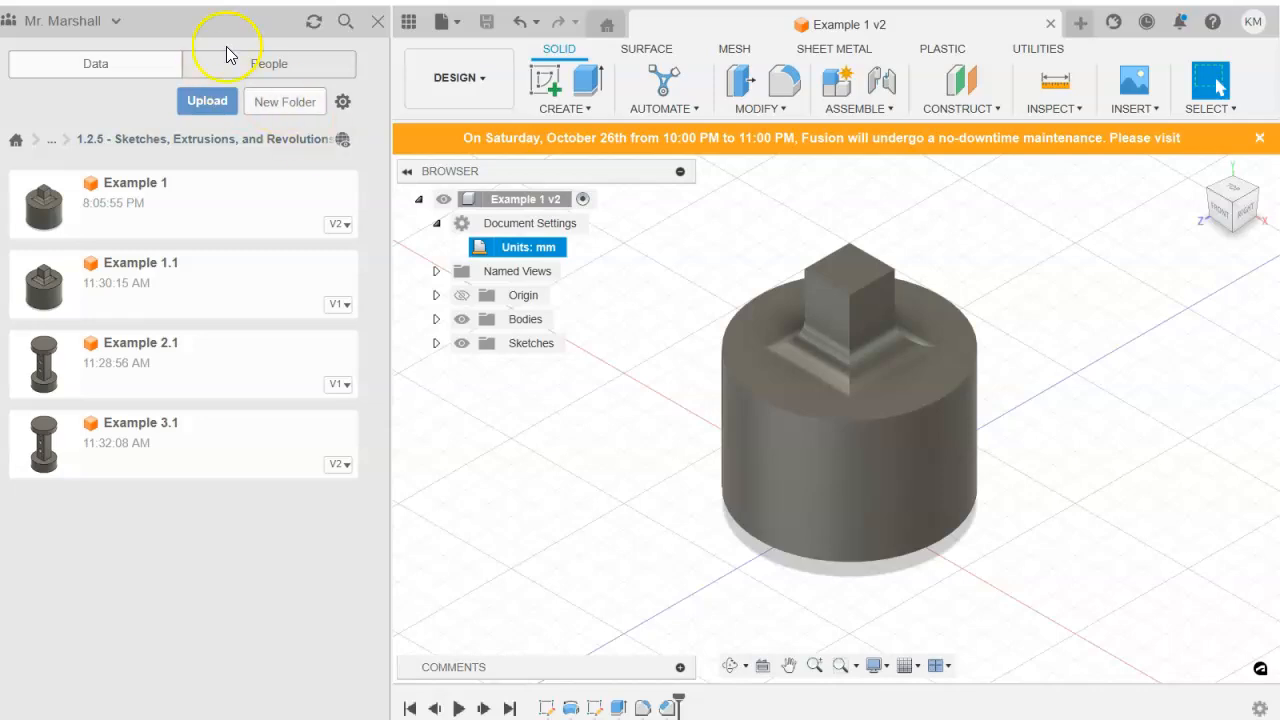
left_click(1086, 573)
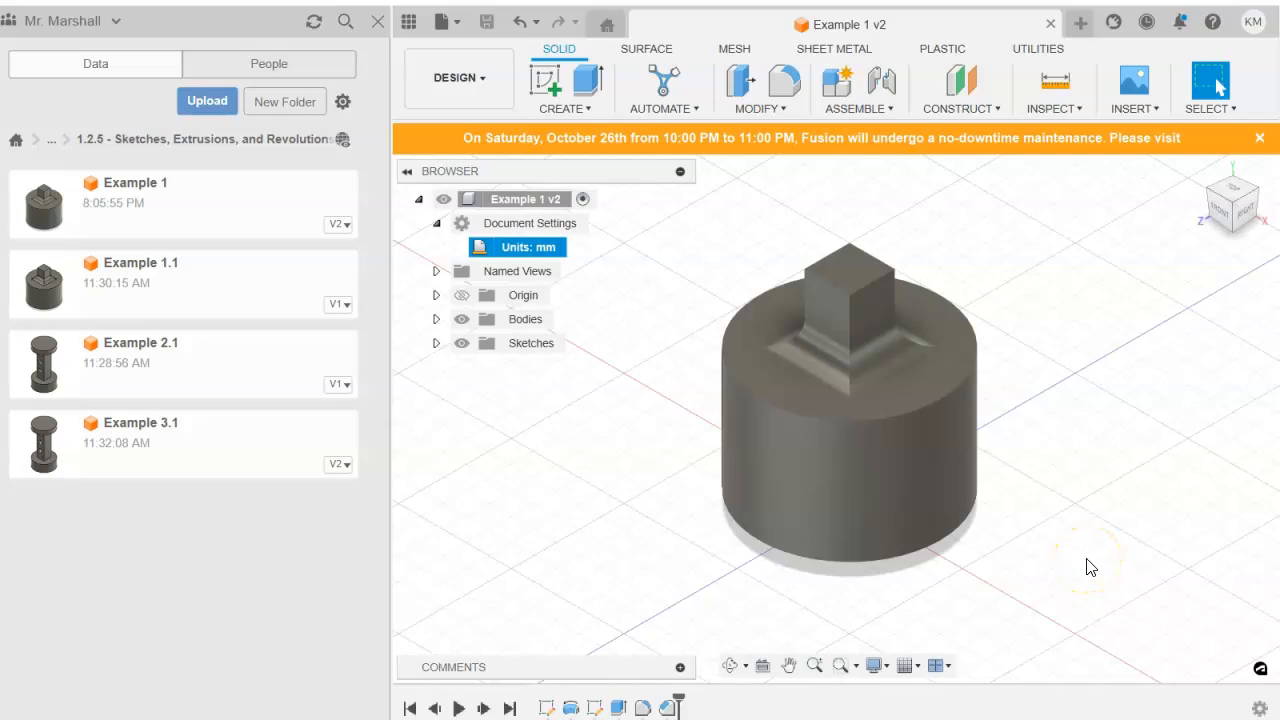
mouse_move(548, 254)
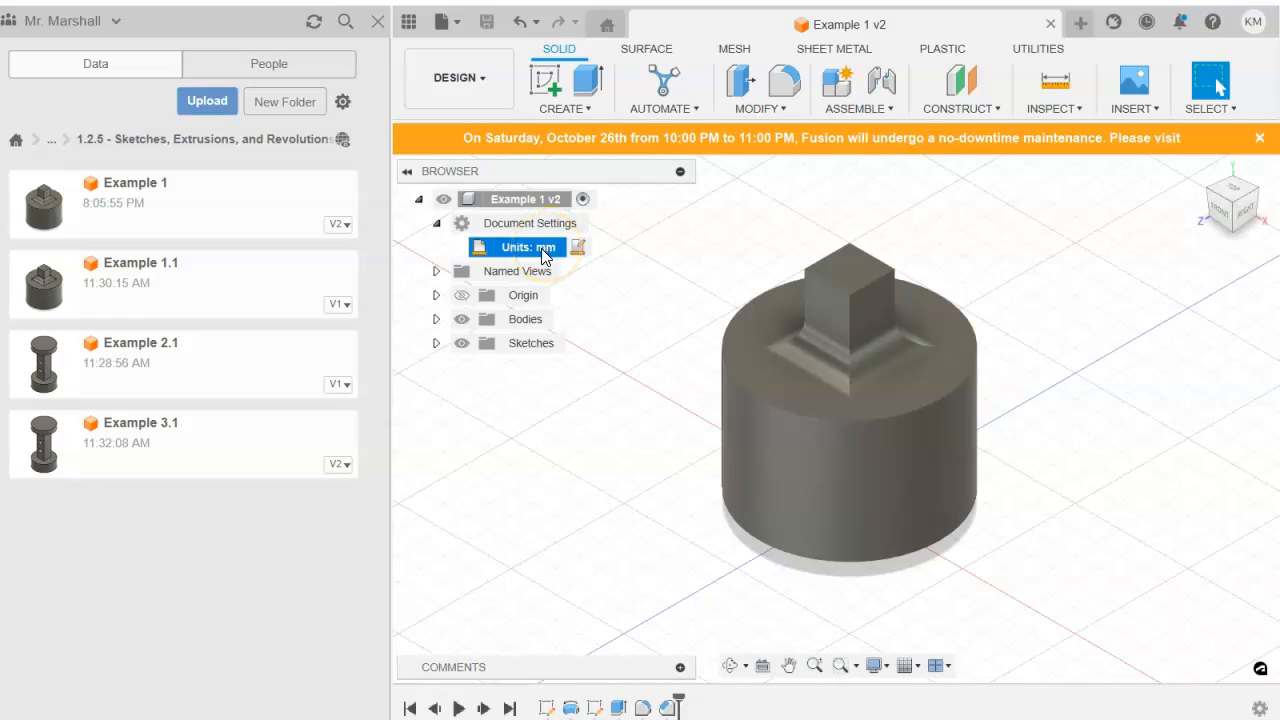
left_click(635, 354)
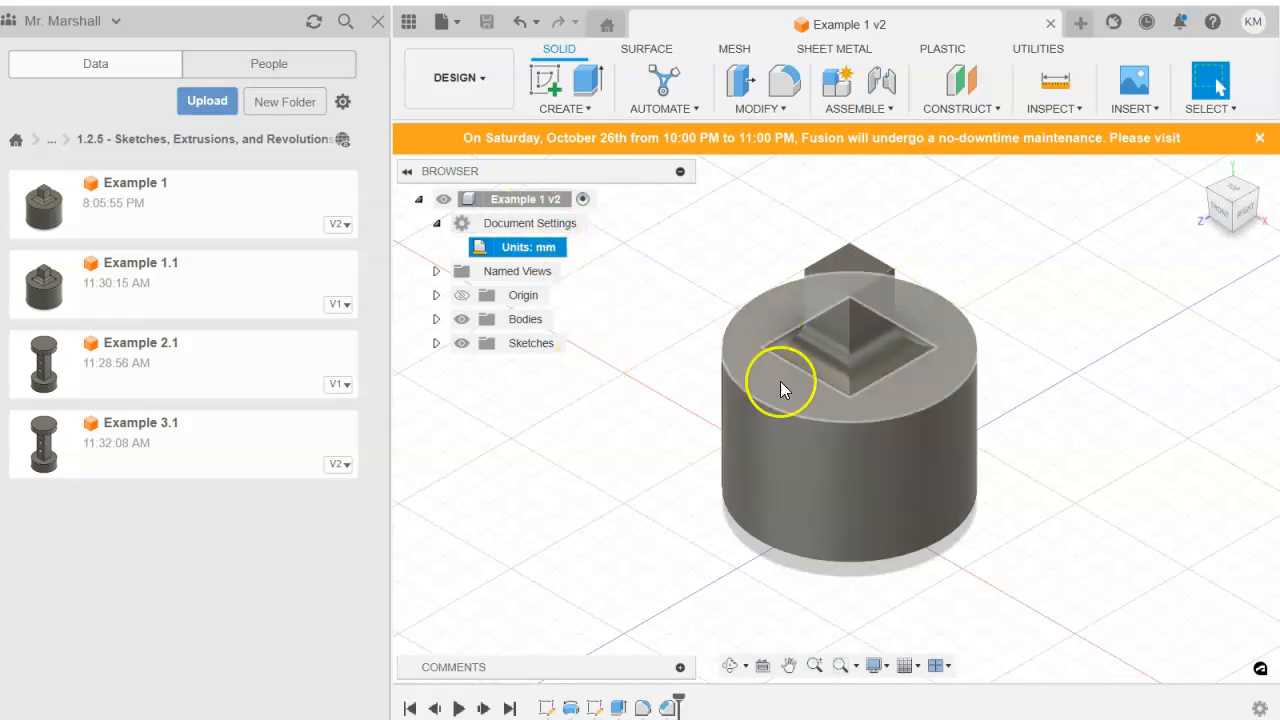
Create a new drawing of the full Example 1 assembly using the ZCHS PLTW Titleblock template.
right_click(536, 206)
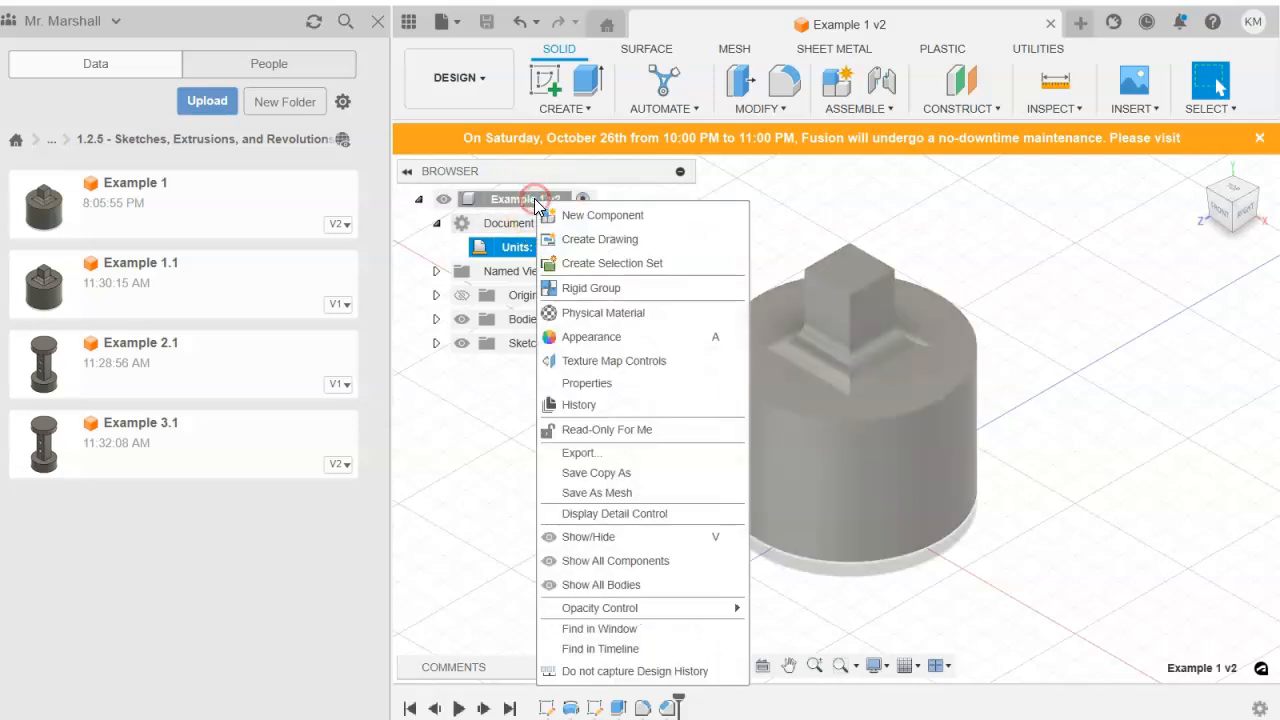
left_click(601, 240)
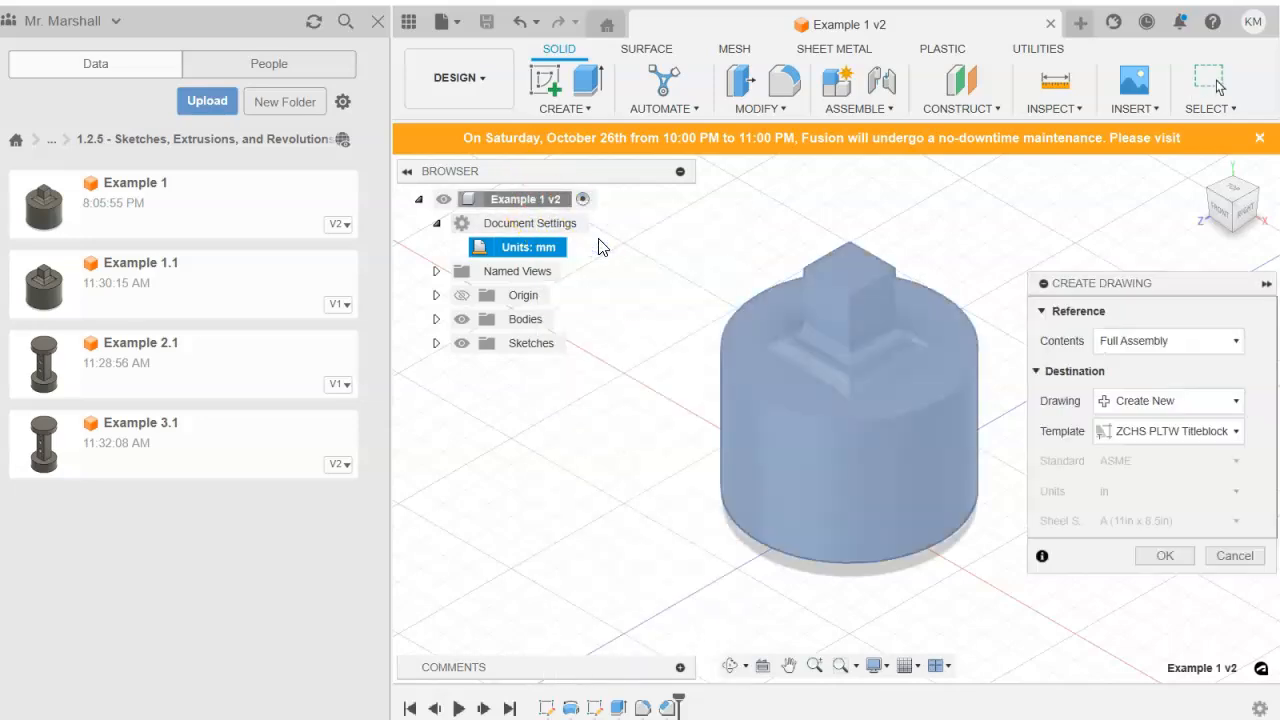
left_click(1127, 431)
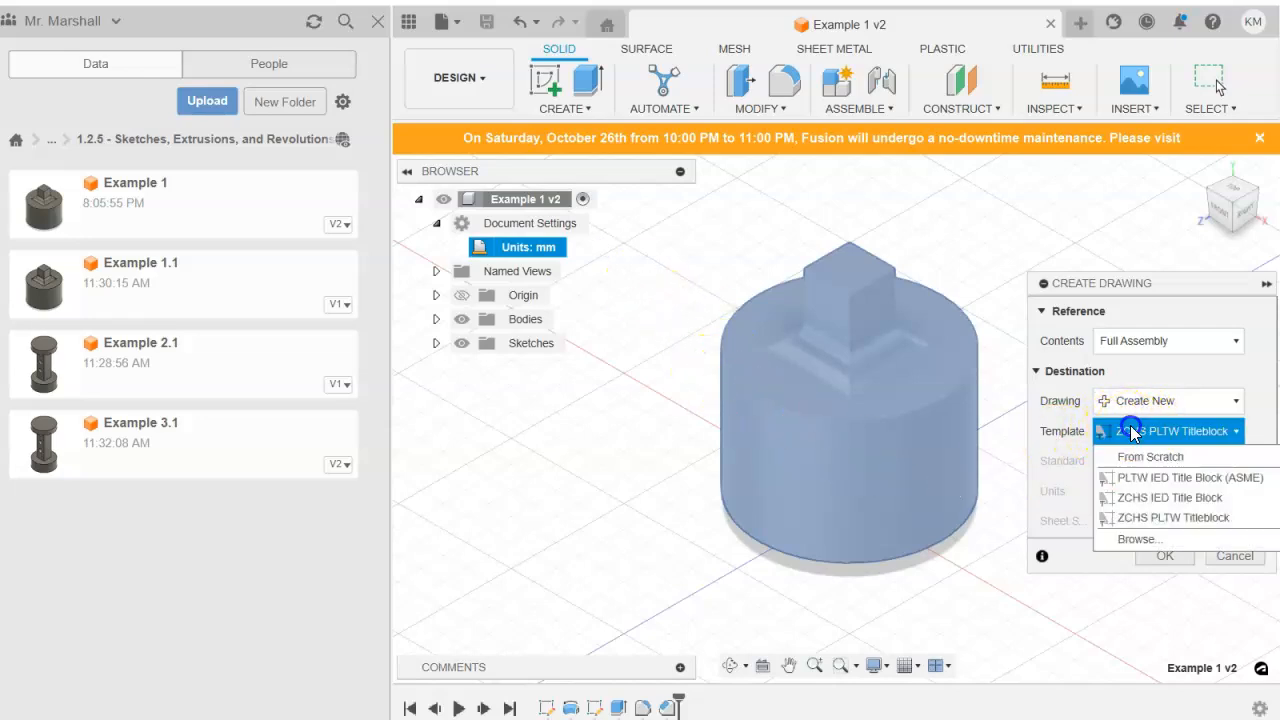
left_click(1181, 521)
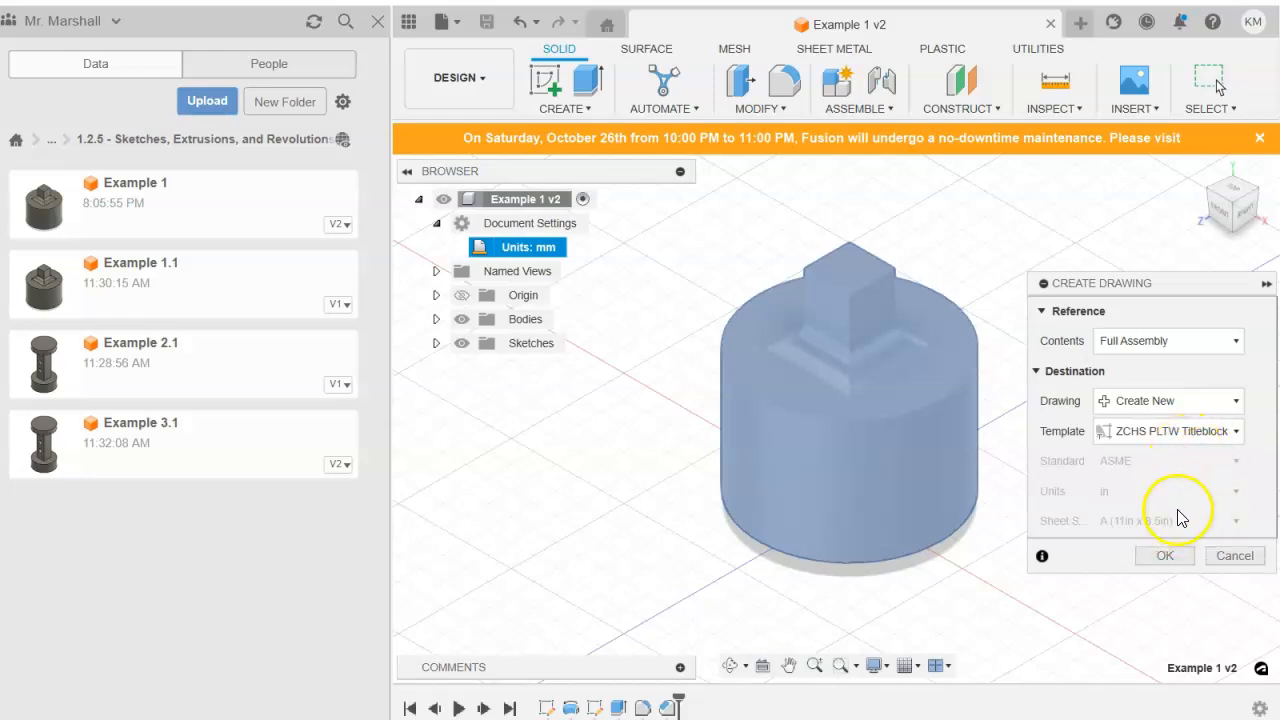
left_click(1166, 556)
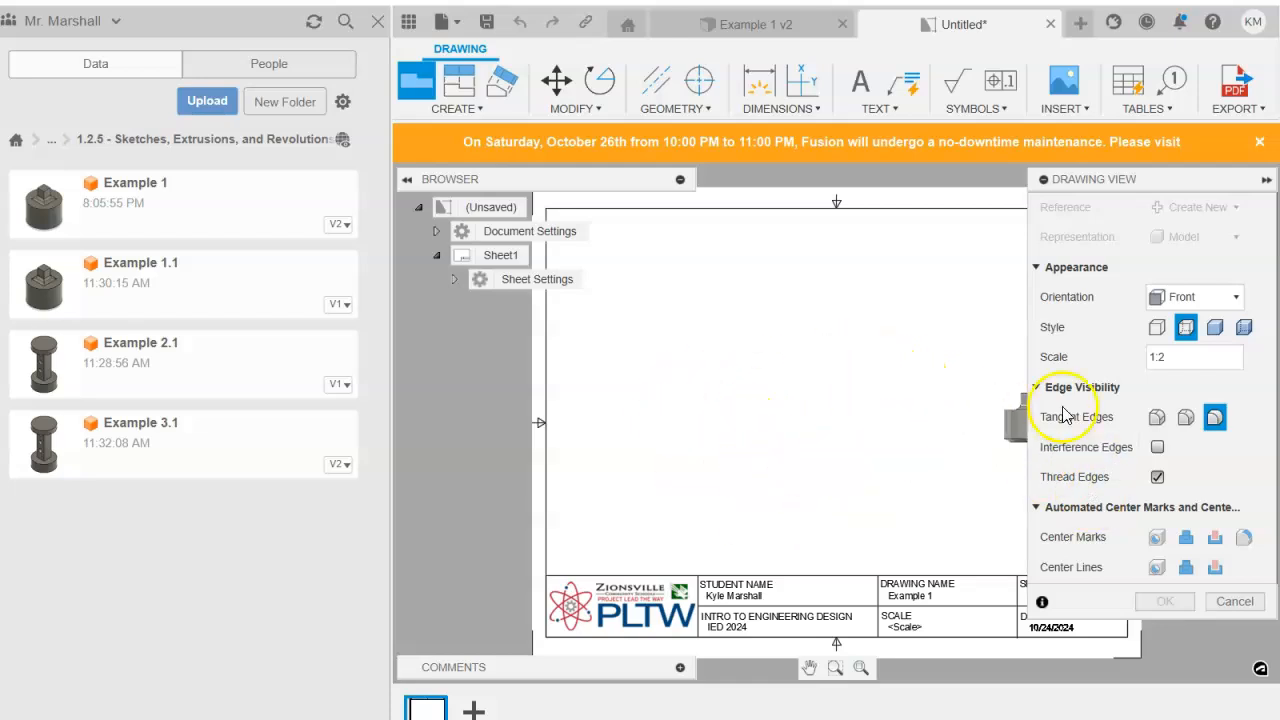
Place the front base view at 1:1 scale in the lower-left area of the sheet, above the title block.
left_click(1160, 360)
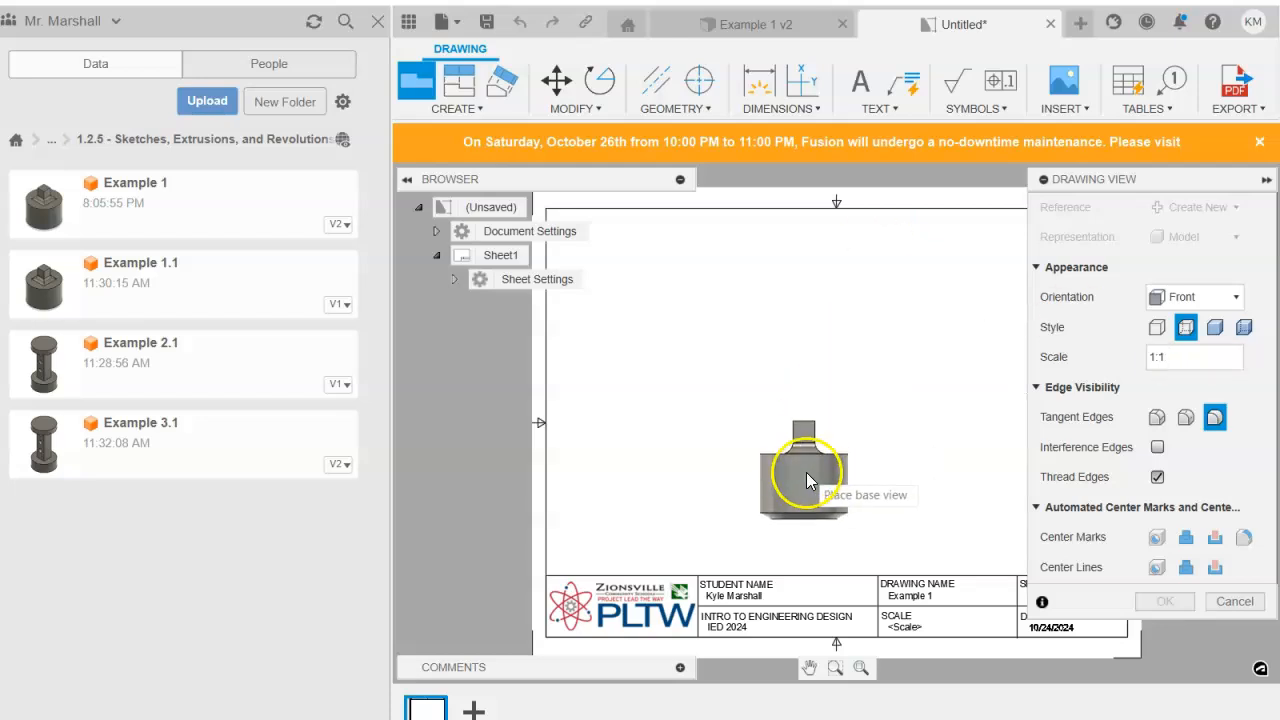
left_click(754, 466)
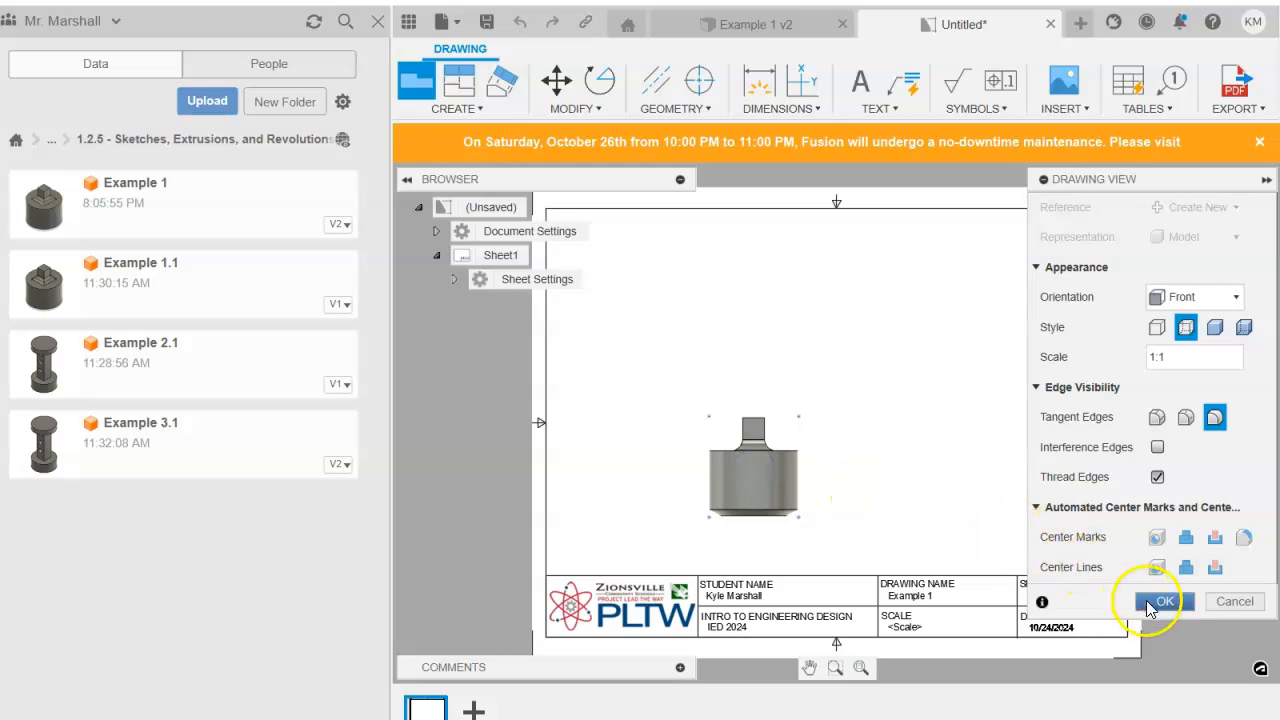
left_click(1162, 601)
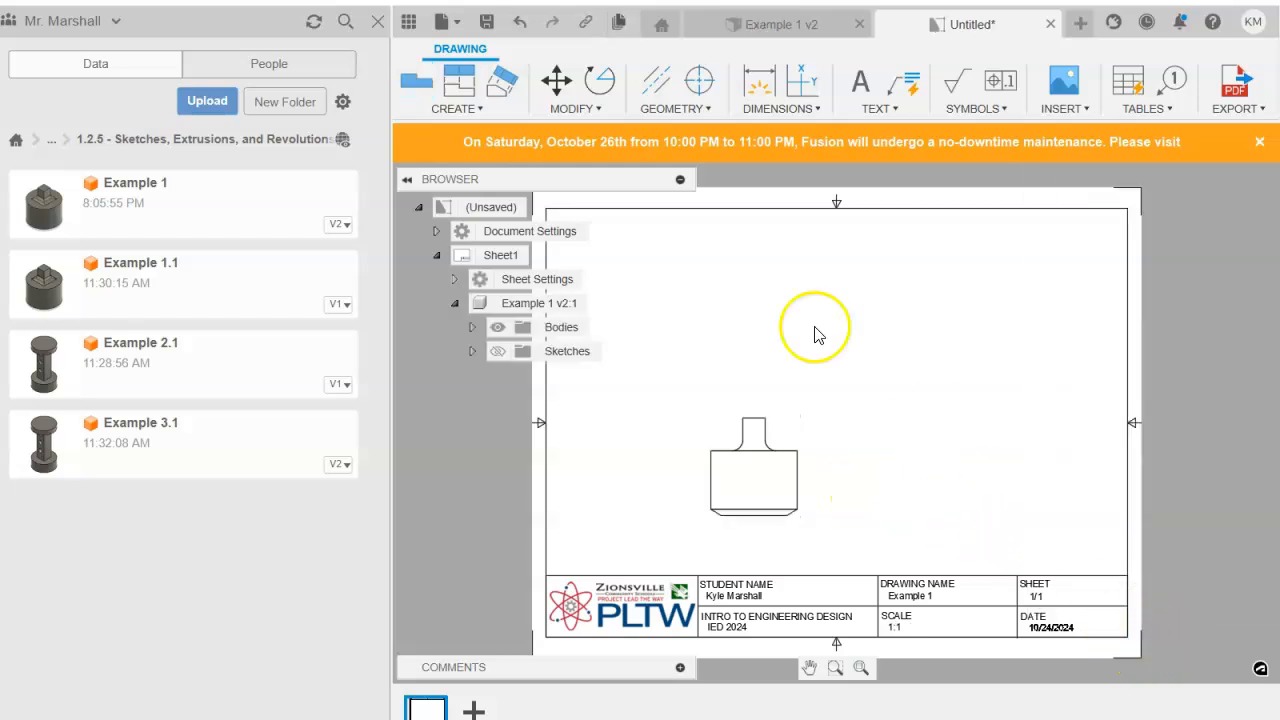
Project a top view above the front view and an isometric view in the upper-right area of the sheet.
left_click(463, 92)
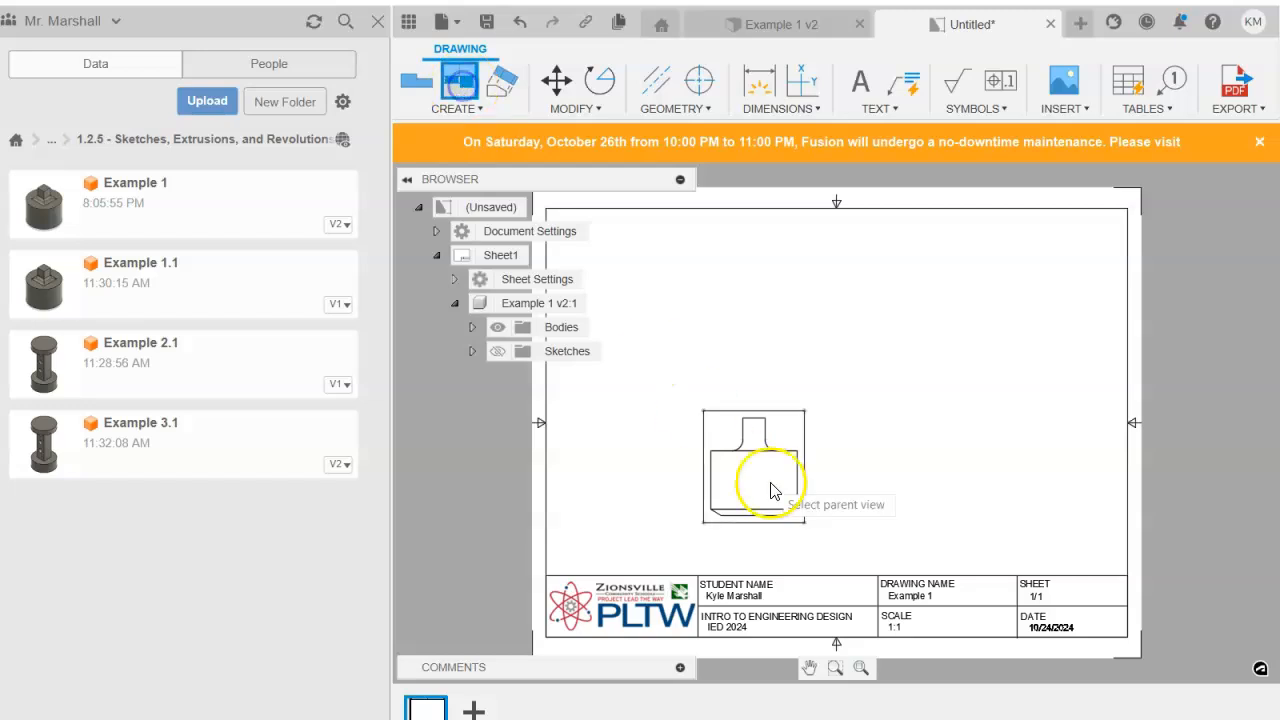
left_click(757, 480)
left_click(741, 312)
left_click(1008, 326)
Set the isometric view's style to shaded, keeping the scale from the parent view.
left_click(1044, 318)
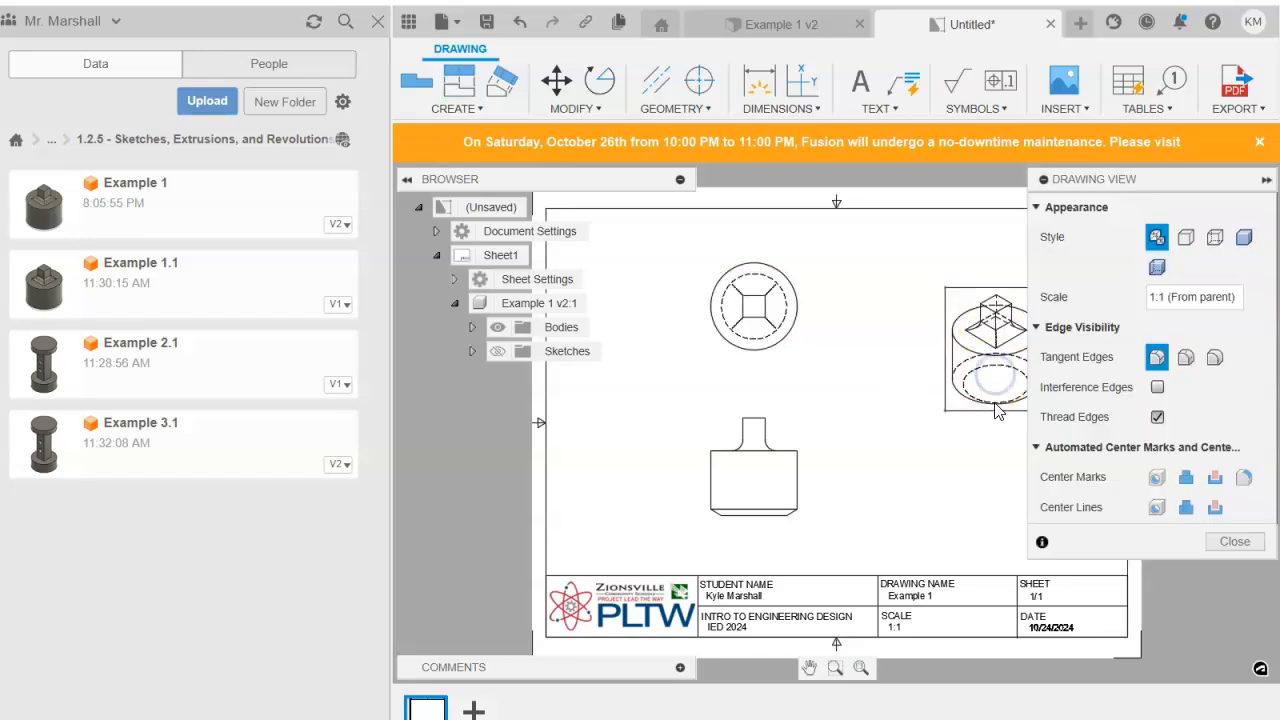
left_click(1243, 237)
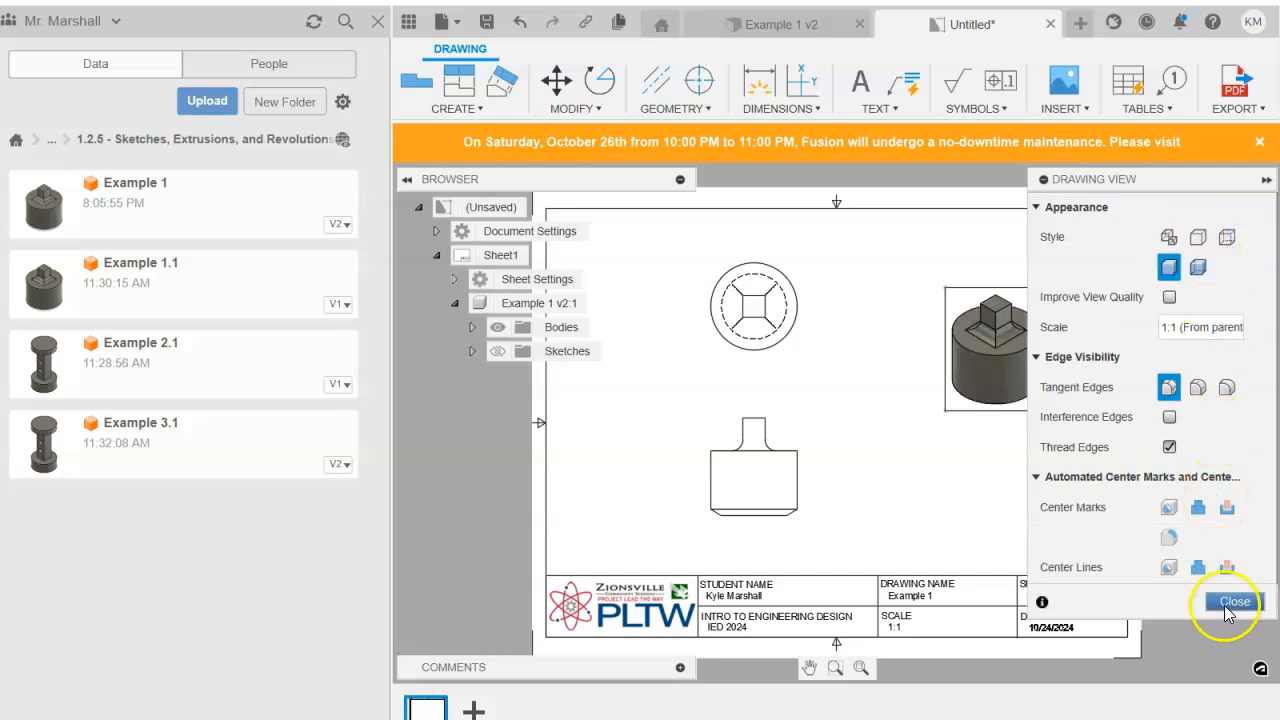
left_click(1234, 601)
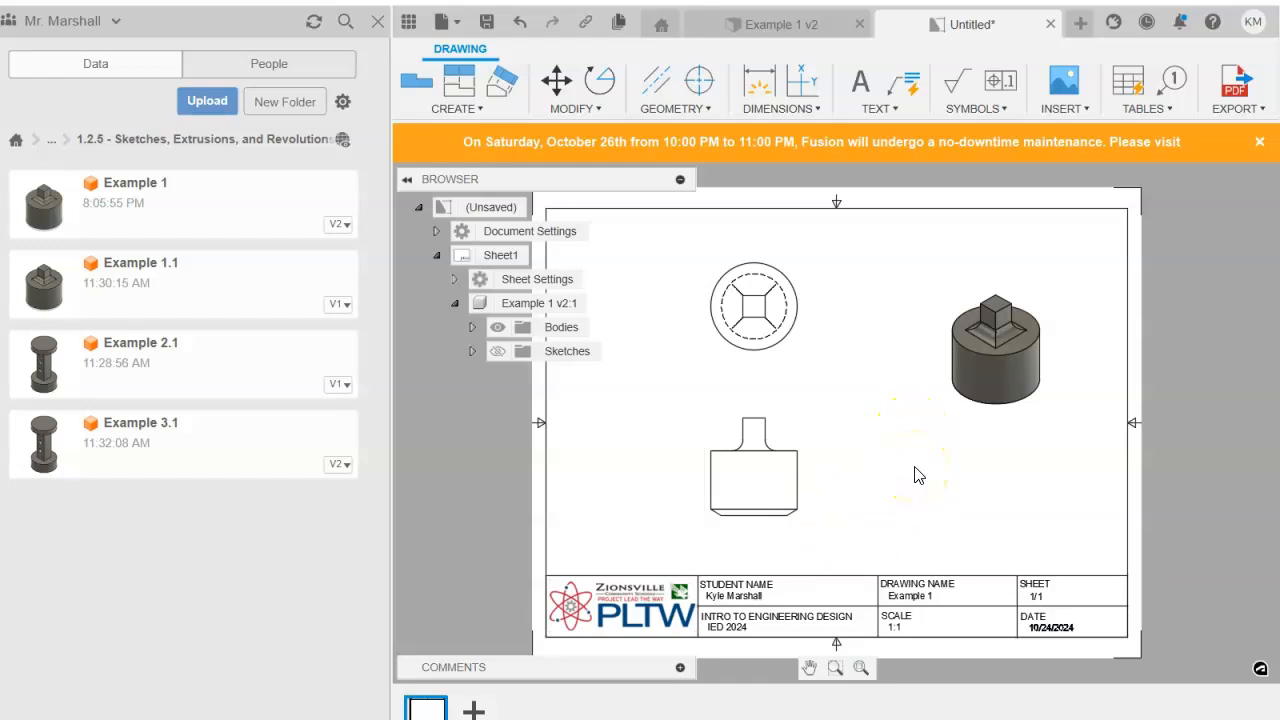
left_click(949, 420)
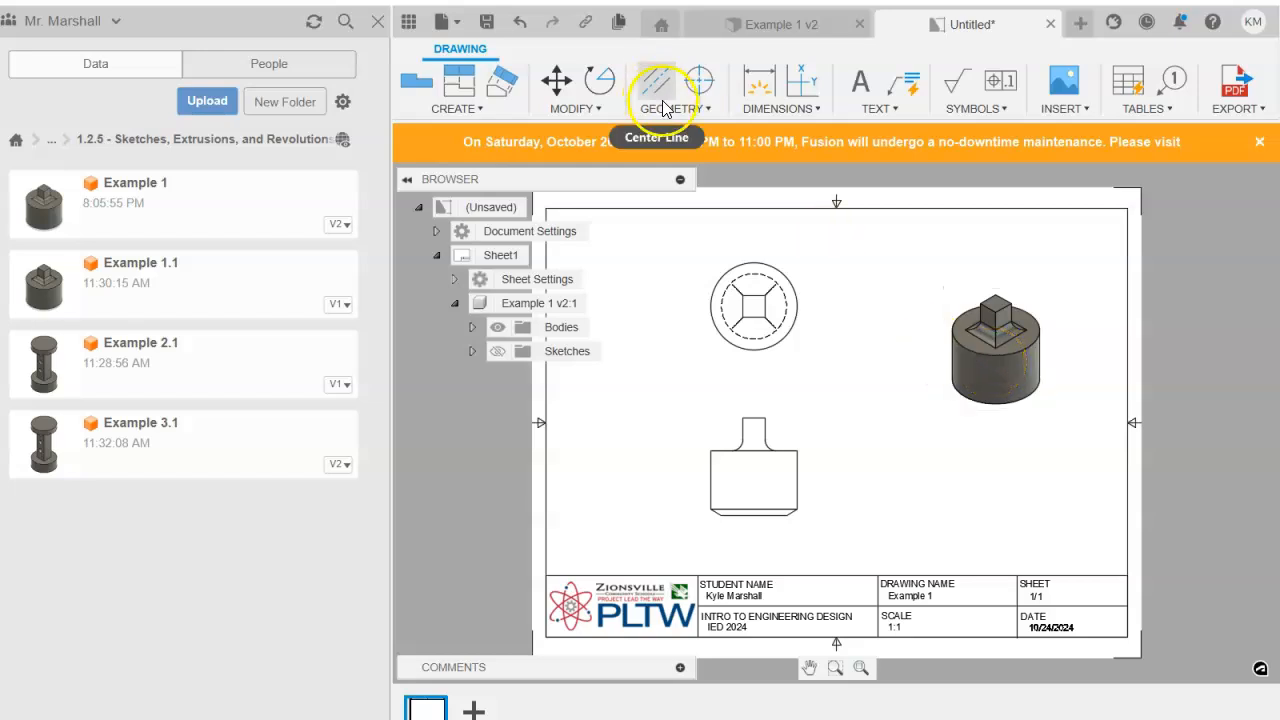
Add a center mark to the top view's outer circle and a vertical centerline through the front view's cylinder.
left_click(697, 84)
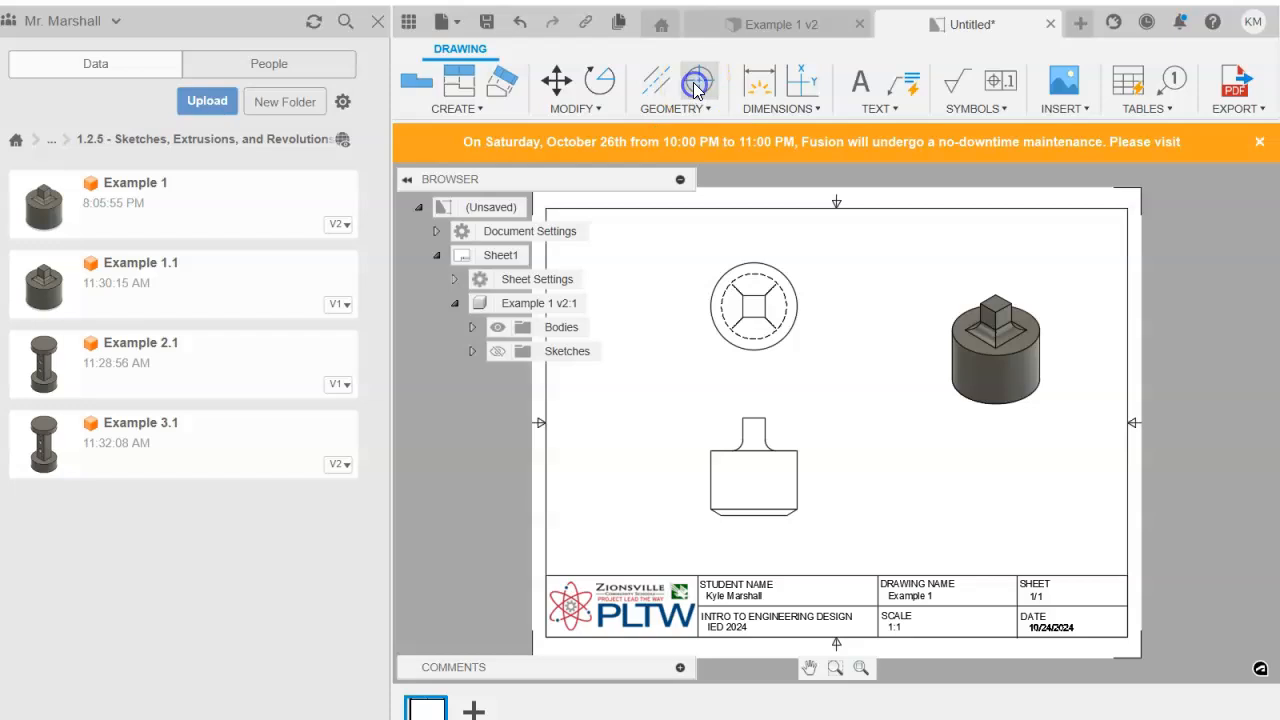
left_click(795, 333)
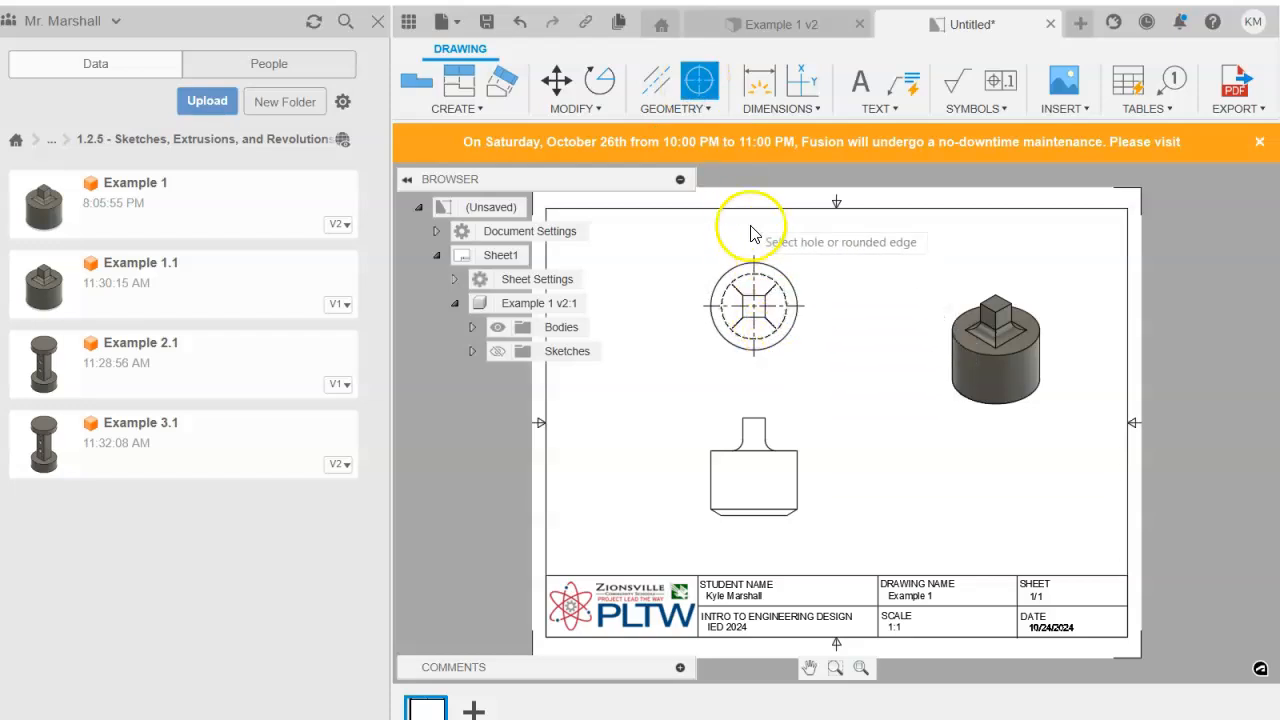
left_click(781, 580)
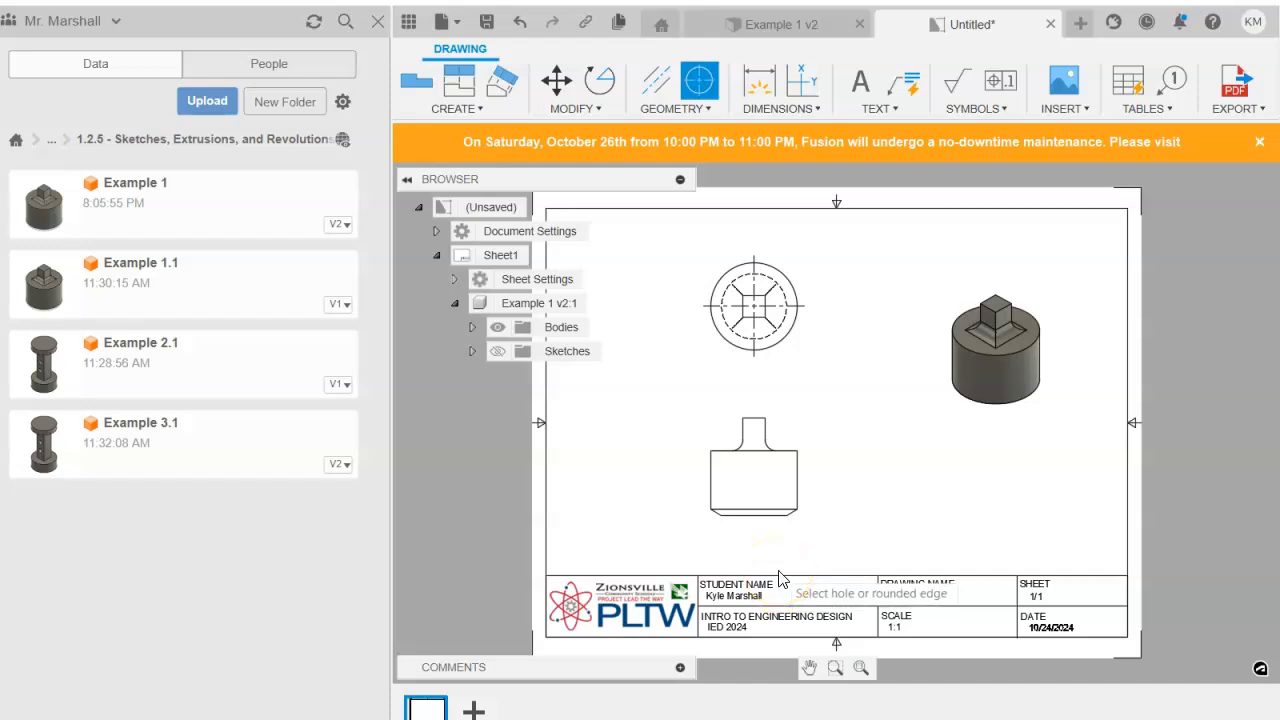
left_click(775, 551)
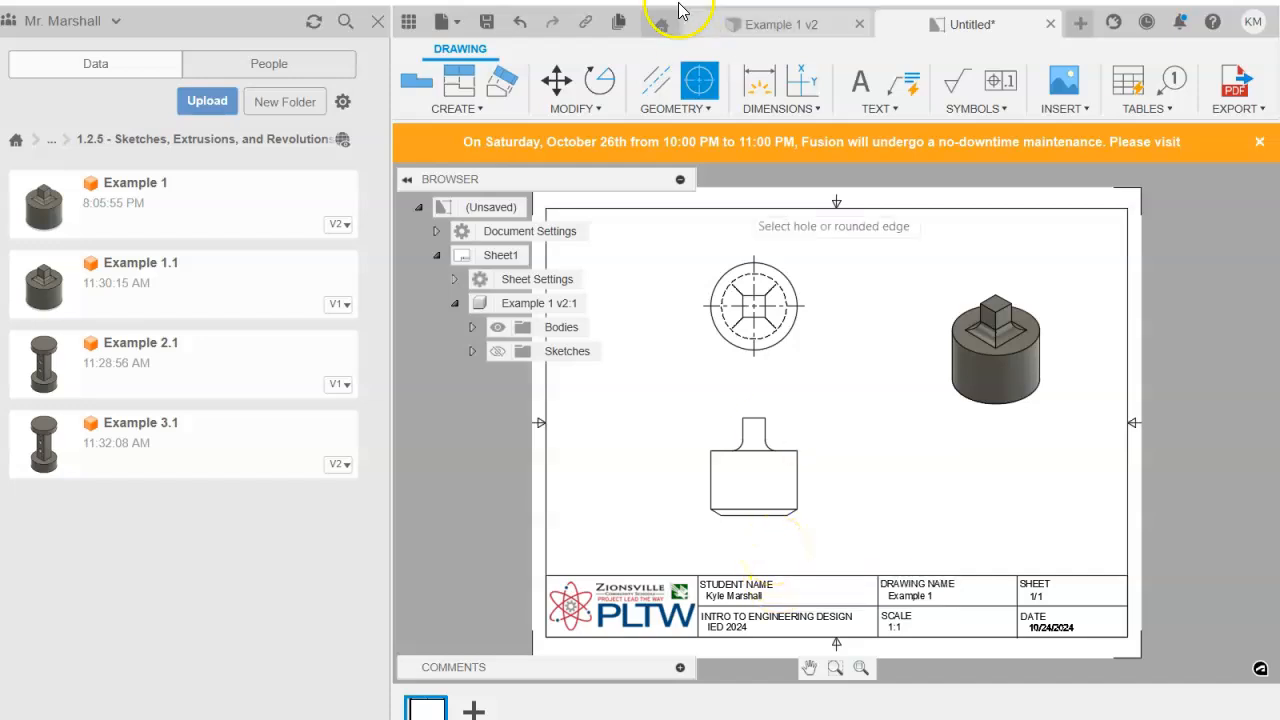
left_click(657, 80)
left_click(799, 481)
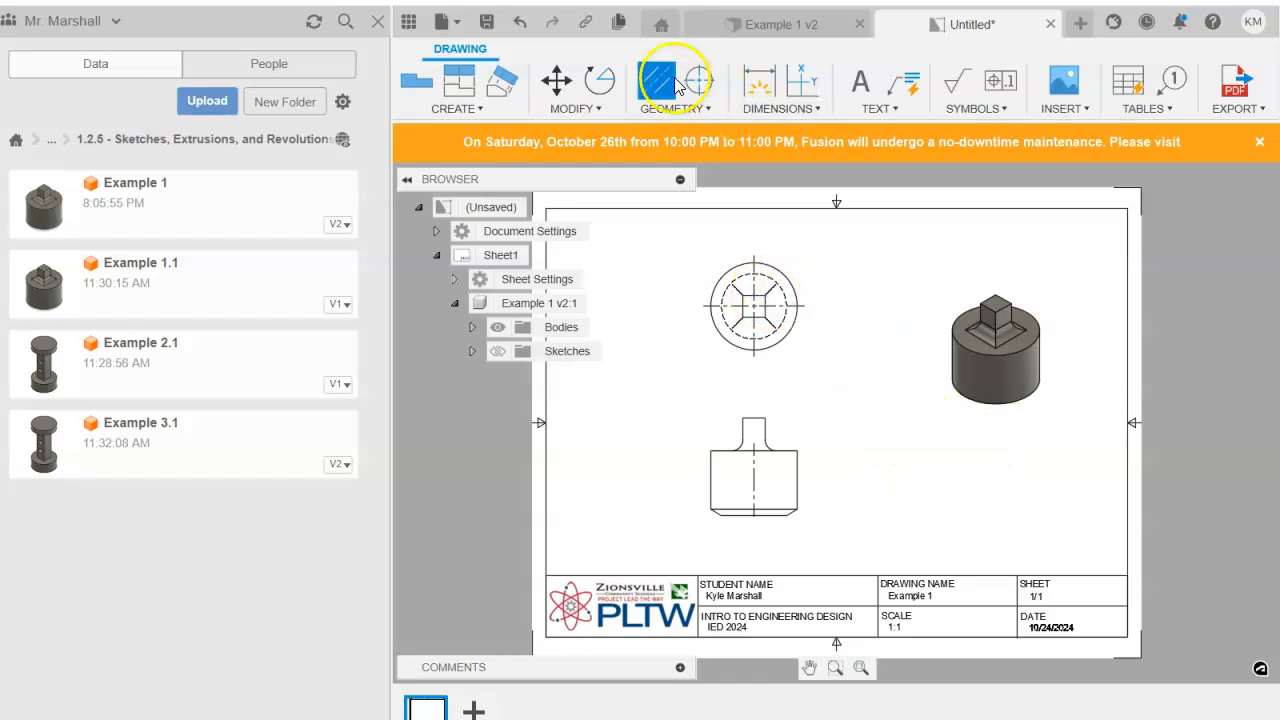
Dimension the central square in the top view, with its height beside the view and its width below it.
left_click(757, 86)
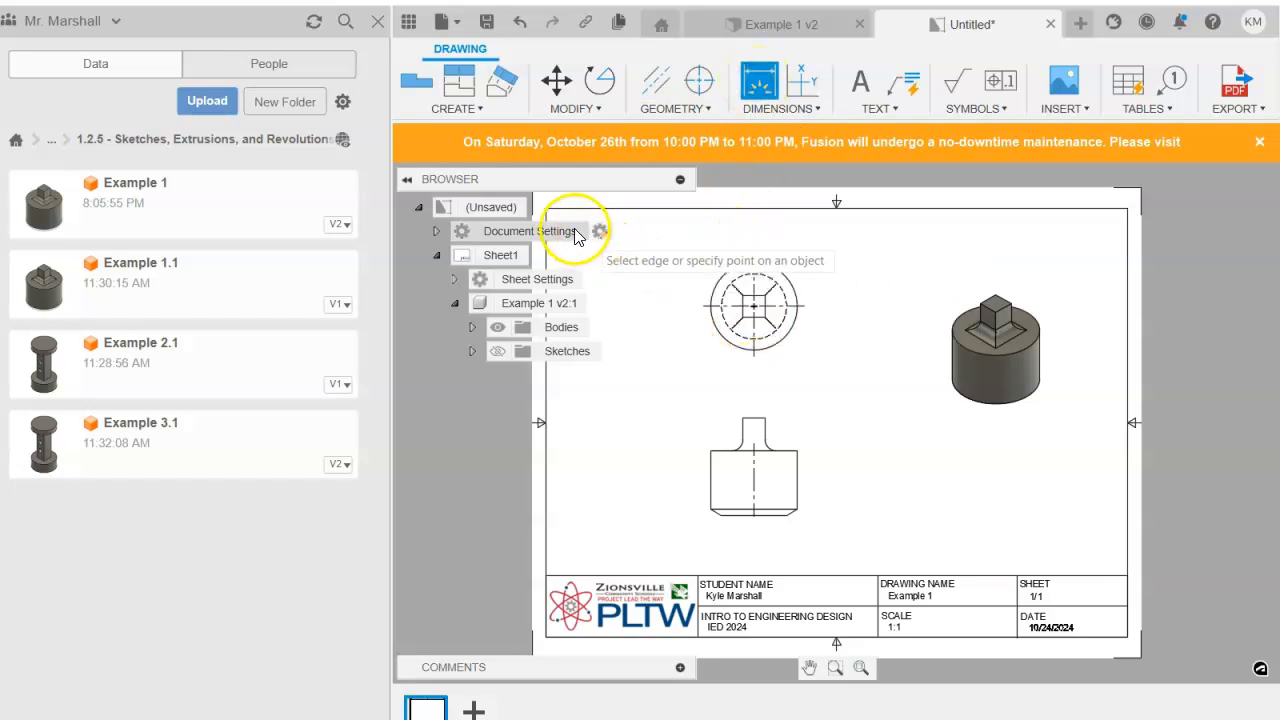
scroll(740, 290, "up", 2)
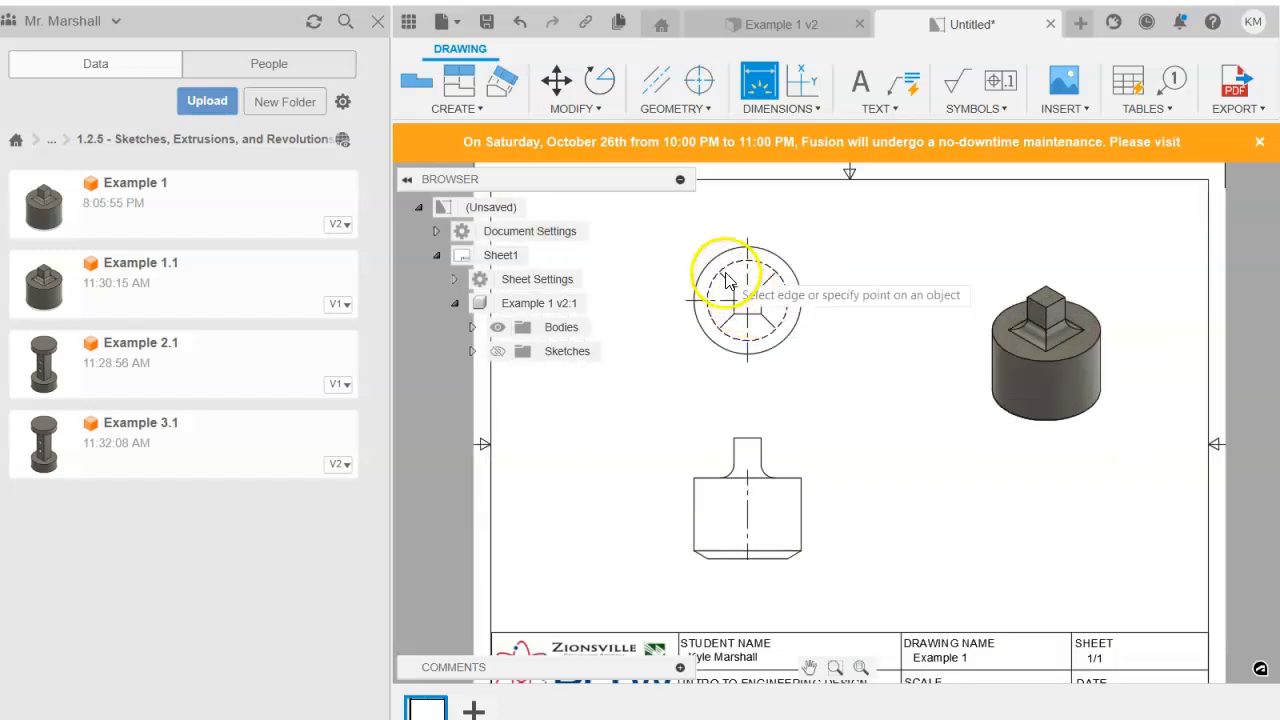
scroll(727, 282, "up", 2)
left_click(731, 299)
left_click(732, 348)
middle_click_drag(638, 347, 706, 351)
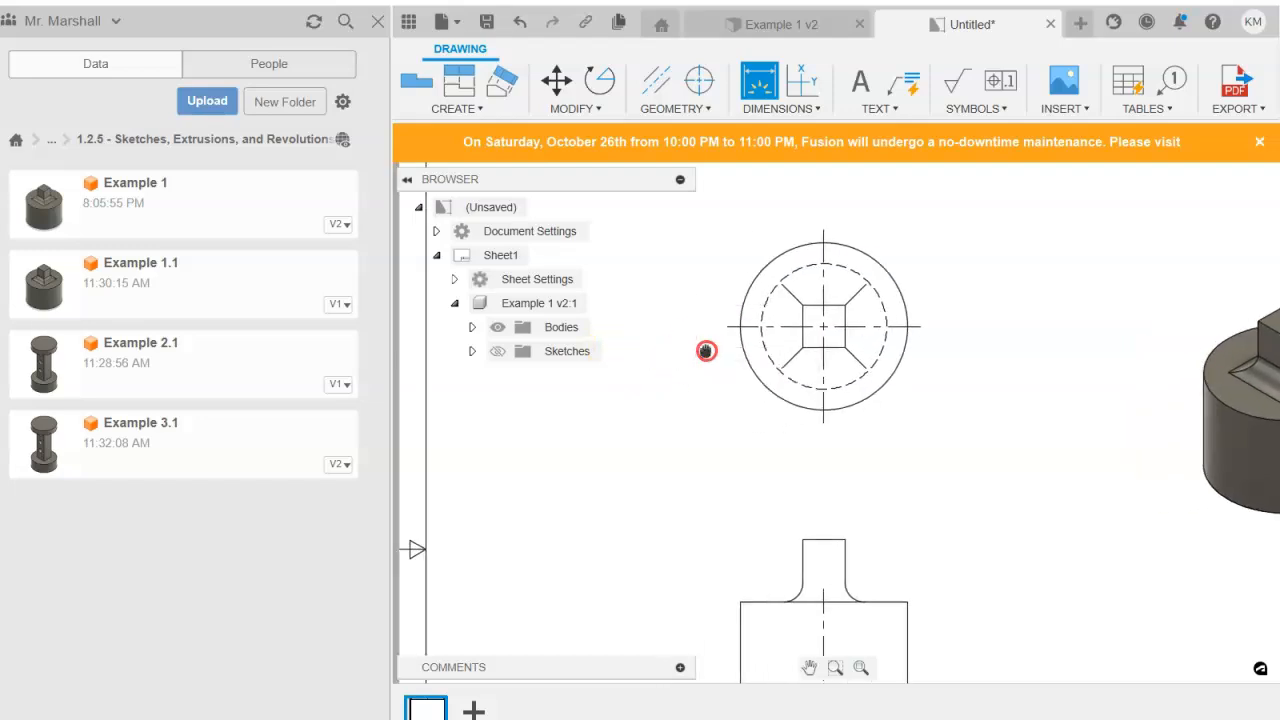
left_click(684, 347)
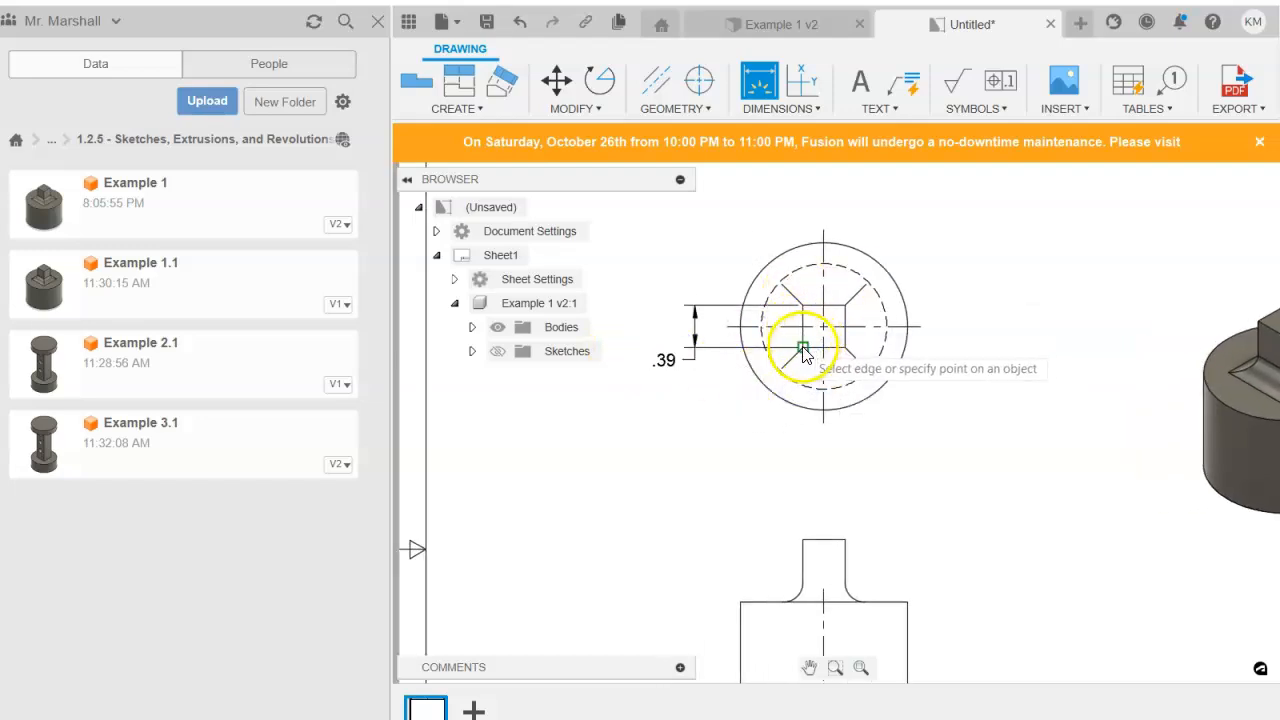
left_click(846, 348)
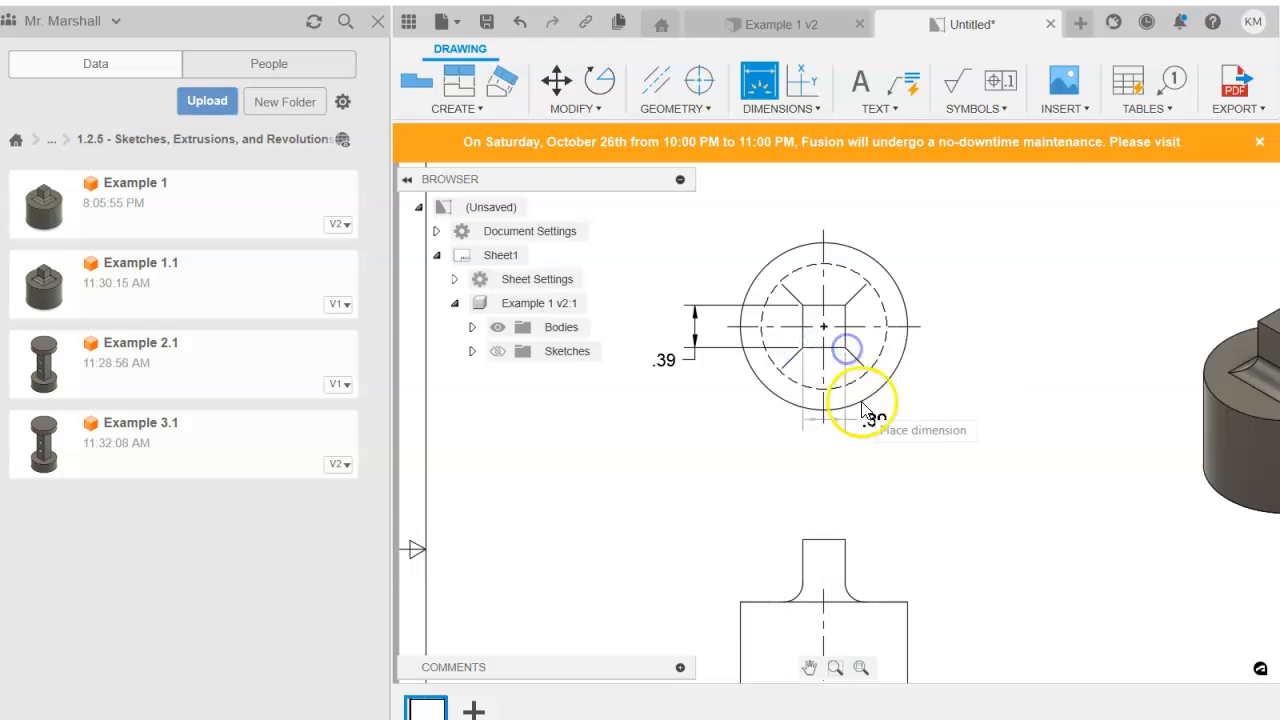
left_click(868, 451)
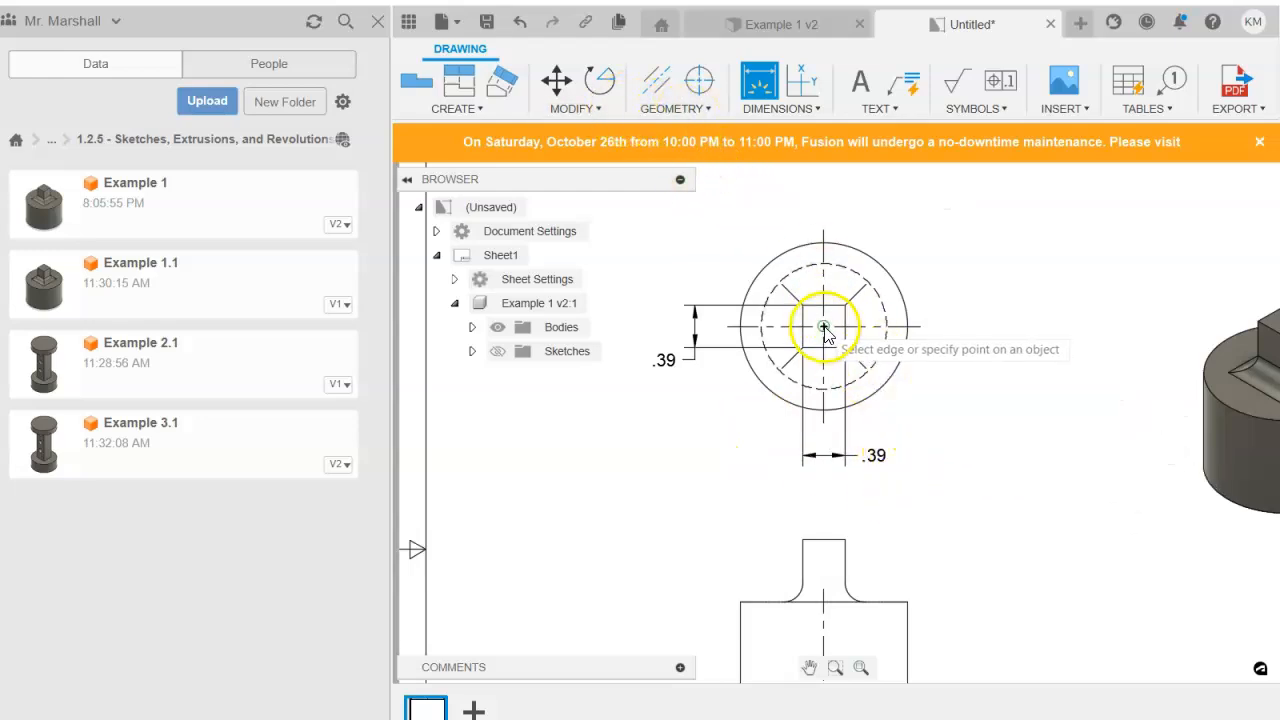
Dimension the horizontal distance from the top view's center to the square's side, below the view.
left_click(844, 349)
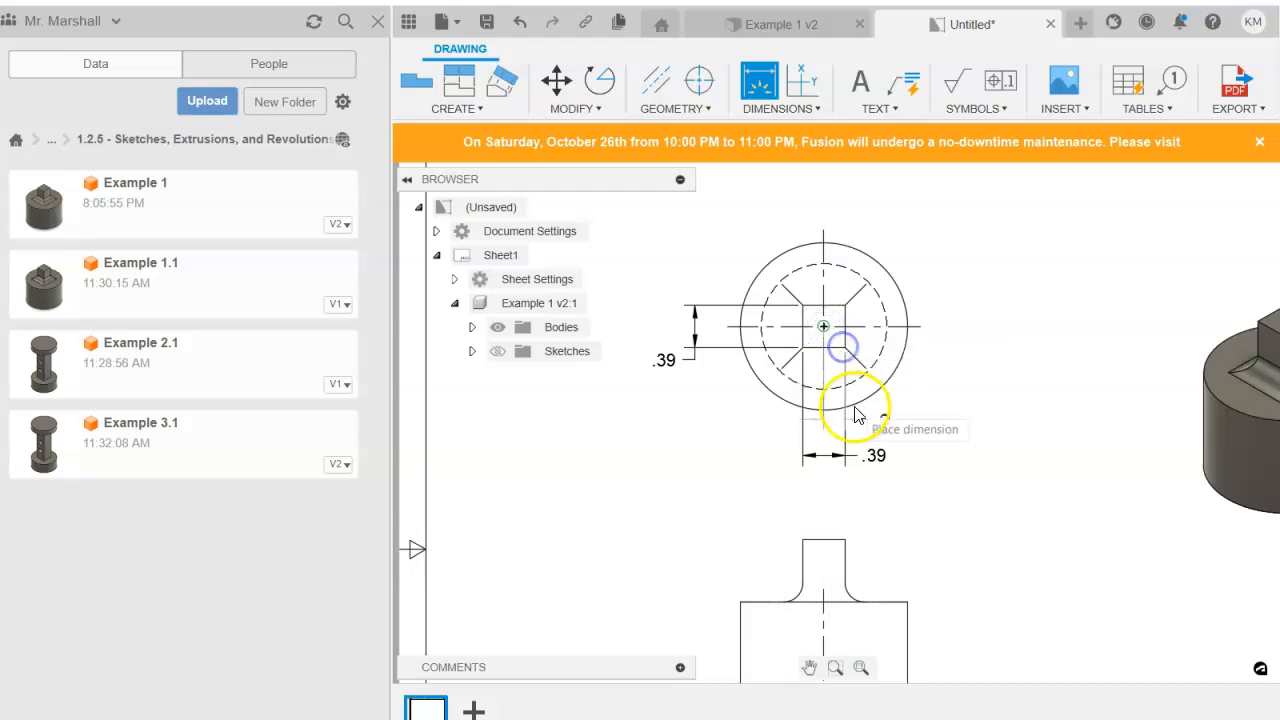
left_click(855, 457)
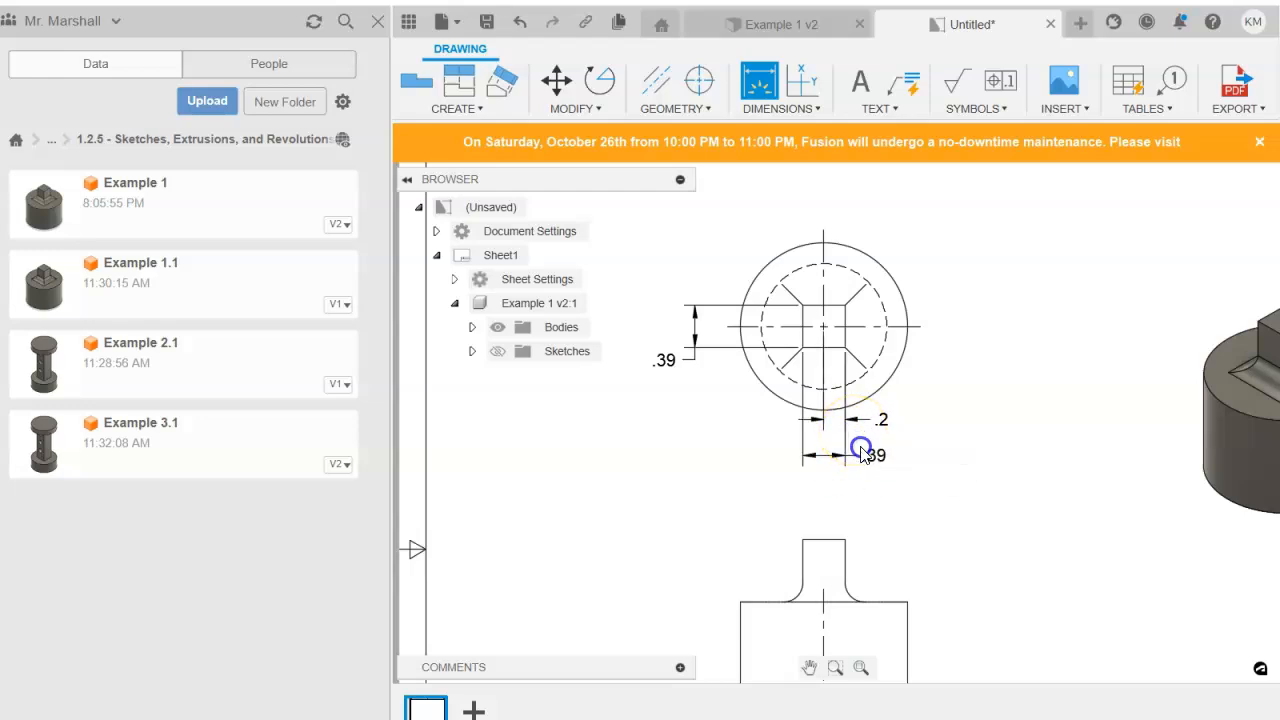
left_click(879, 466)
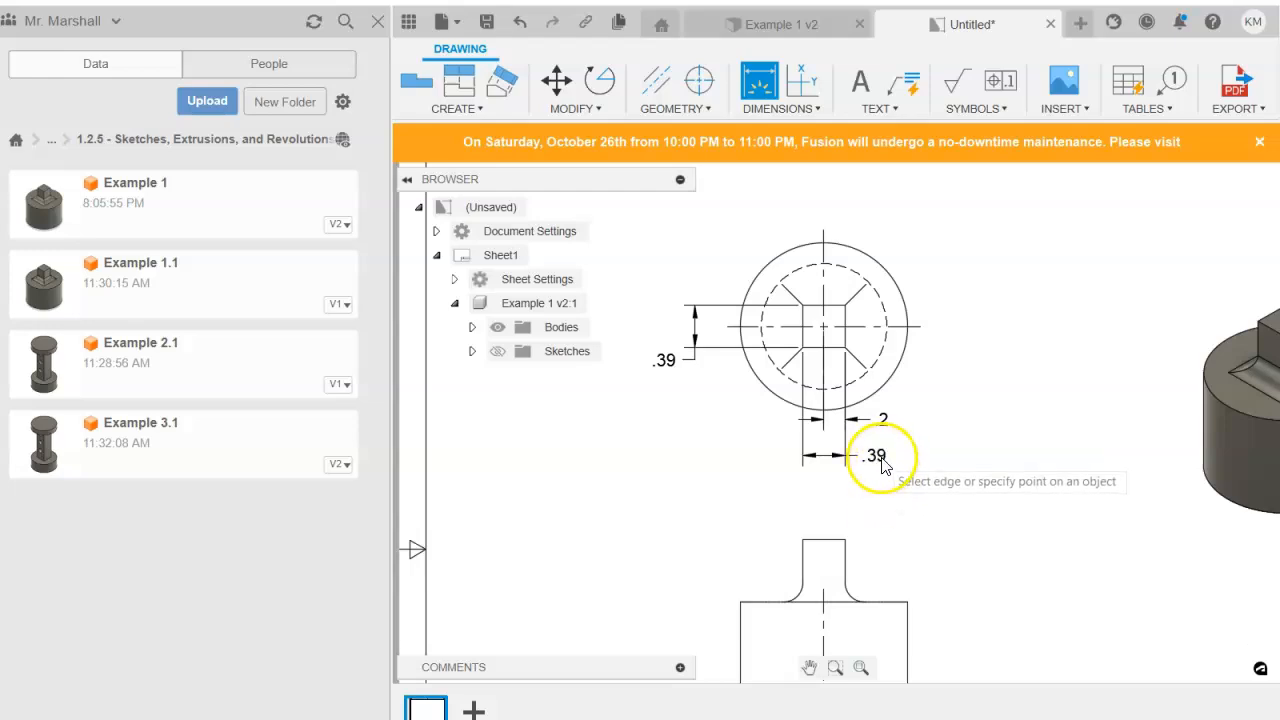
key("Escape")
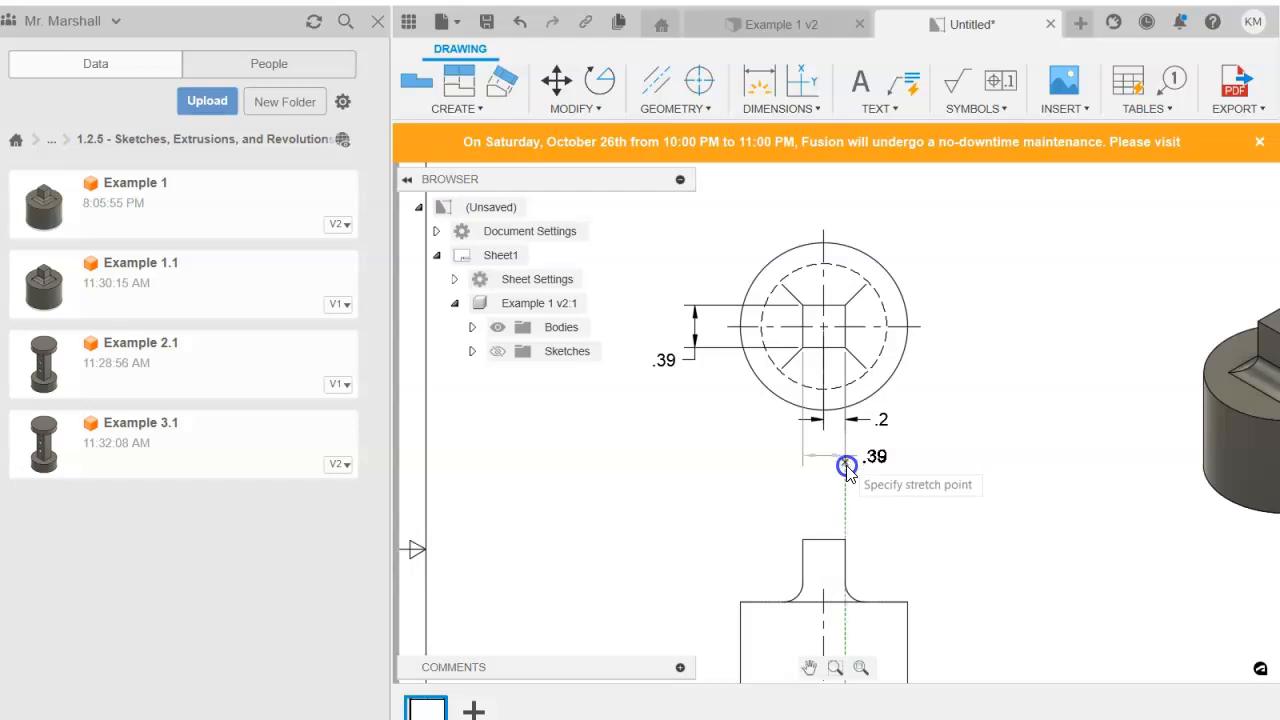
Space out the top view's dimensions by moving both horizontal ones further below the view and the square's height further outward.
left_click(851, 432)
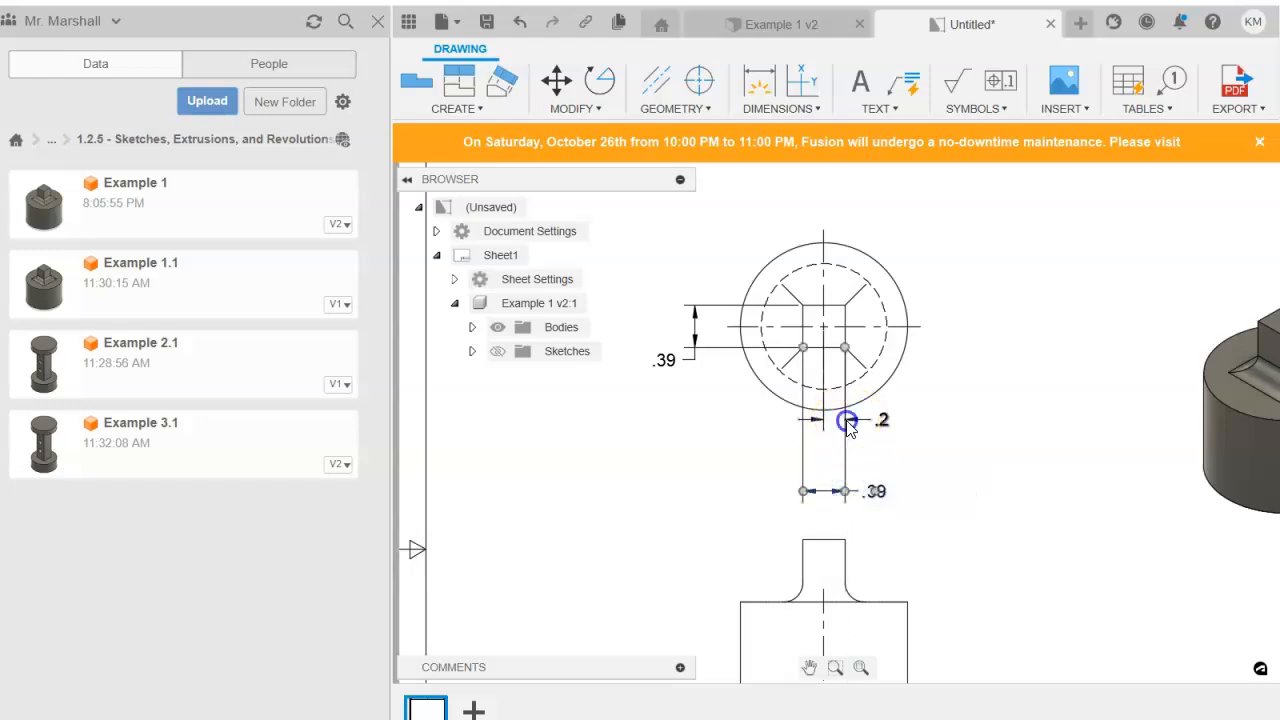
left_click(846, 420)
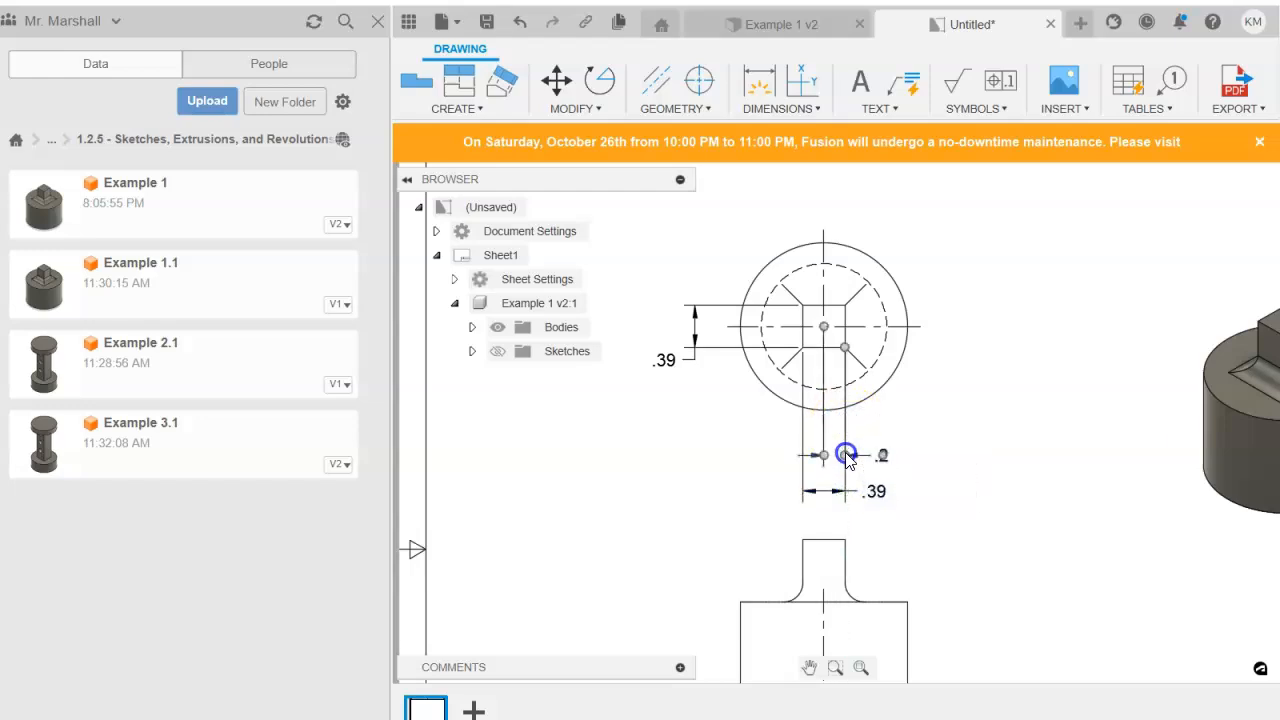
left_click(990, 450)
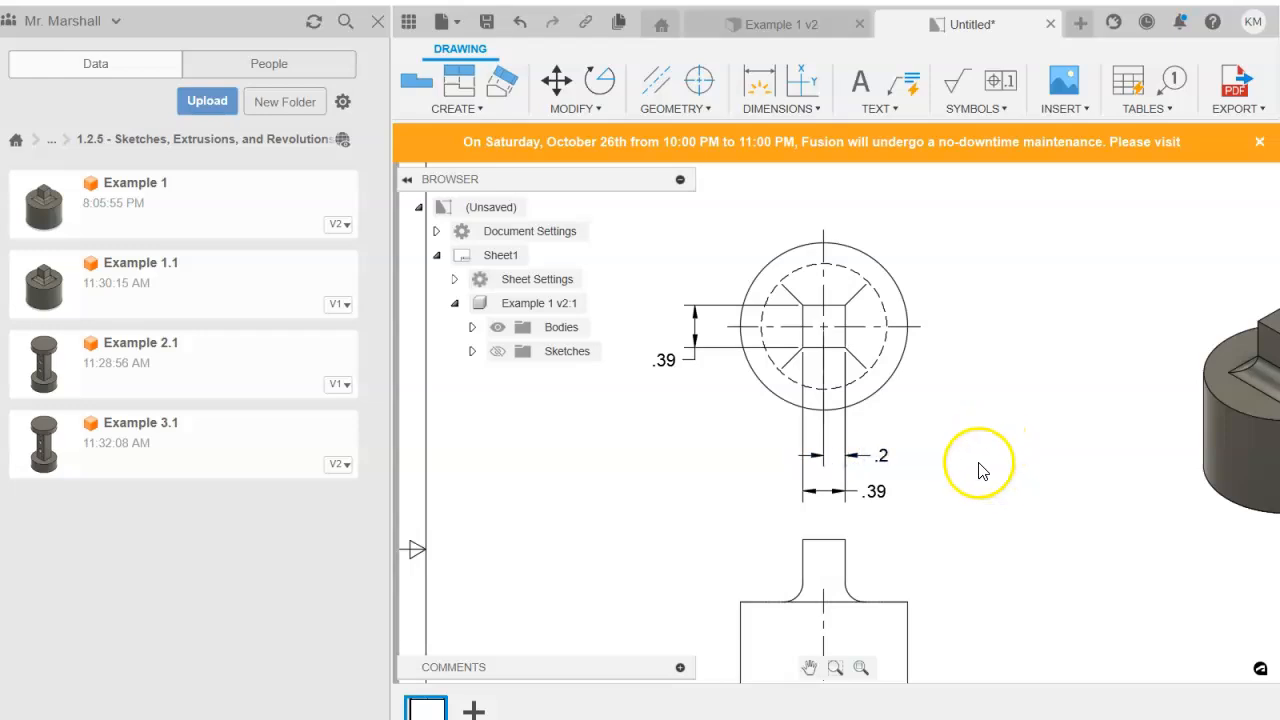
left_click(668, 325)
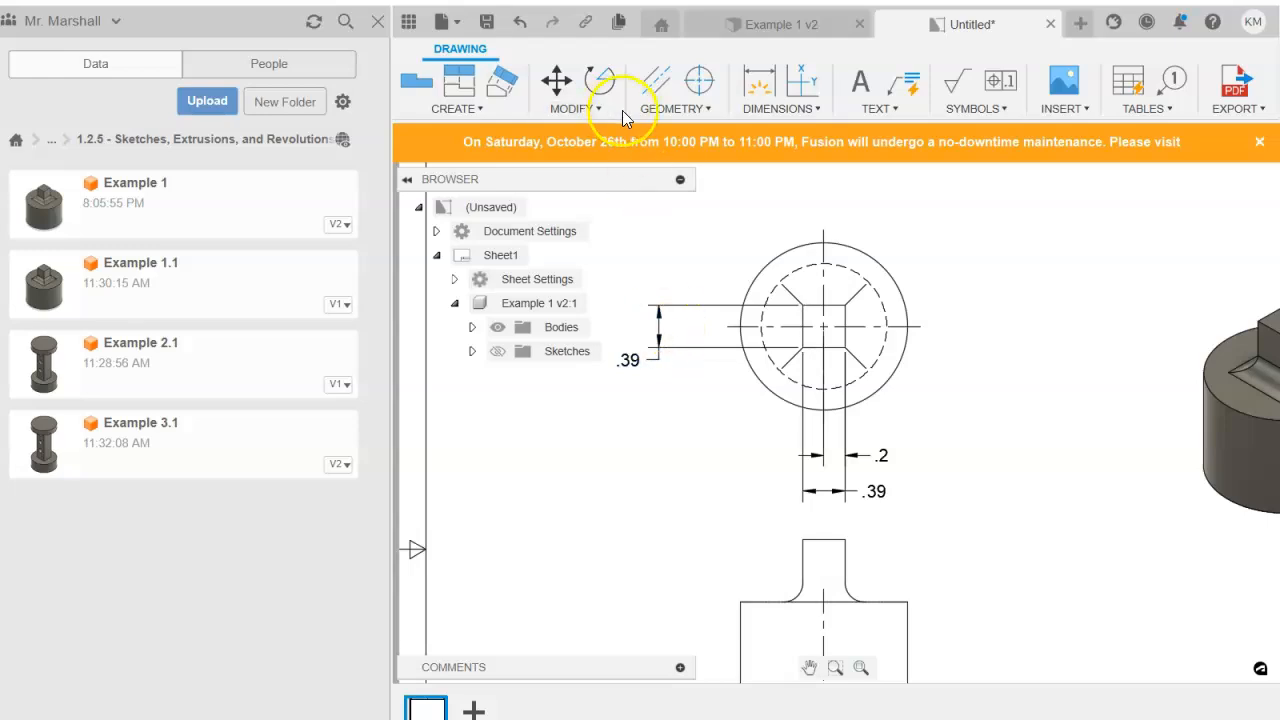
Dimension the vertical distance from the top view's center to the square's lower edge, between the view and the height dimension.
left_click(748, 95)
left_click(823, 326)
left_click(803, 348)
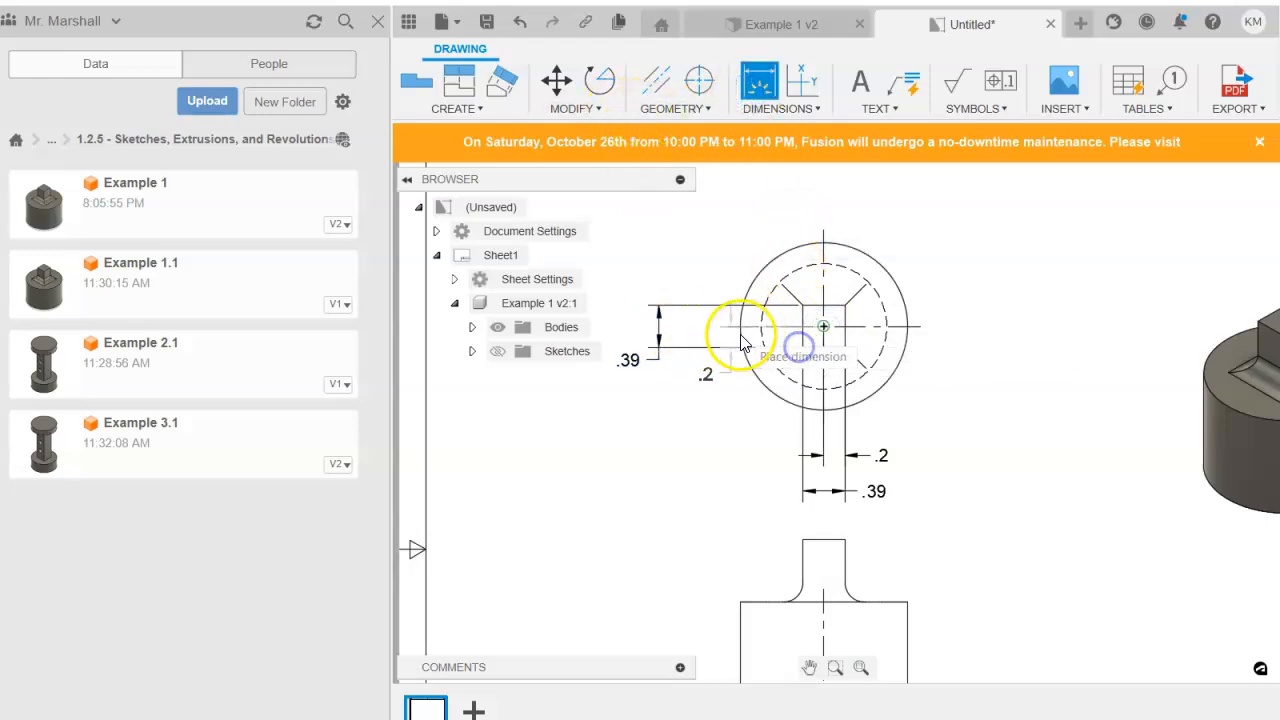
left_click(706, 334)
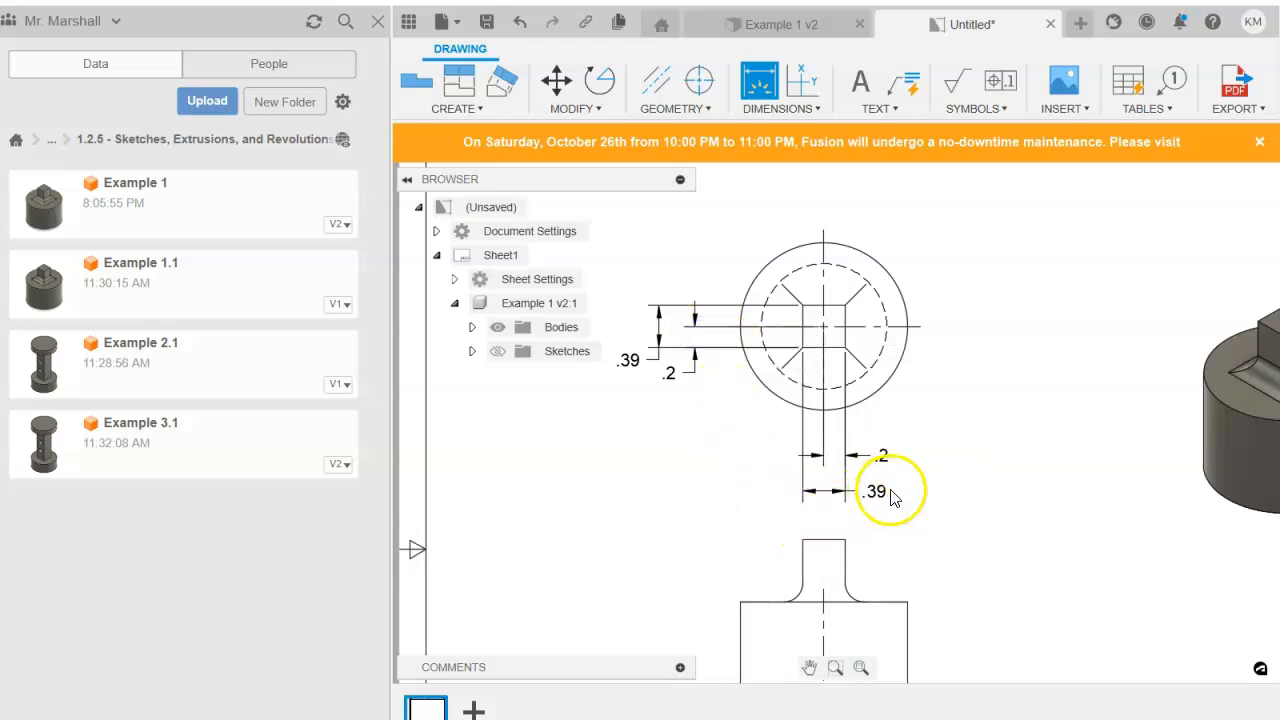
key("Escape")
Dimension the outer circle's diameter in the top view, with the text at its upper left.
scroll(890, 420, "down", 2)
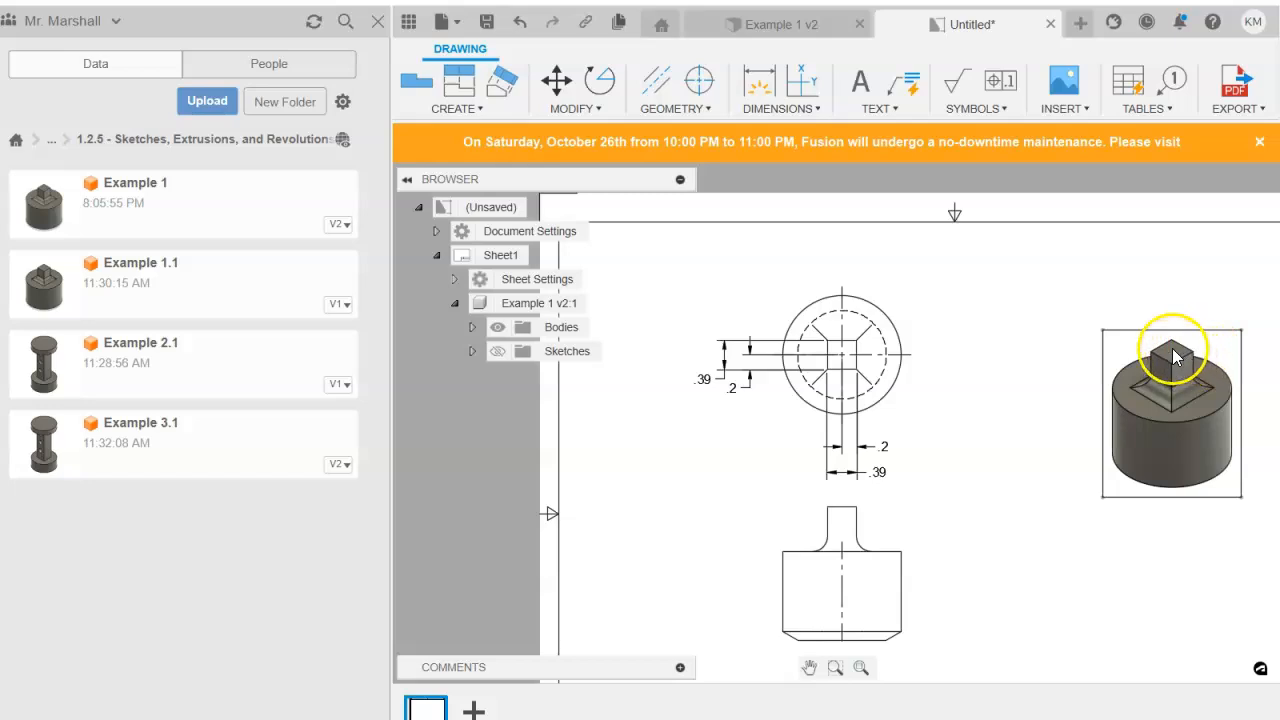
left_click(758, 84)
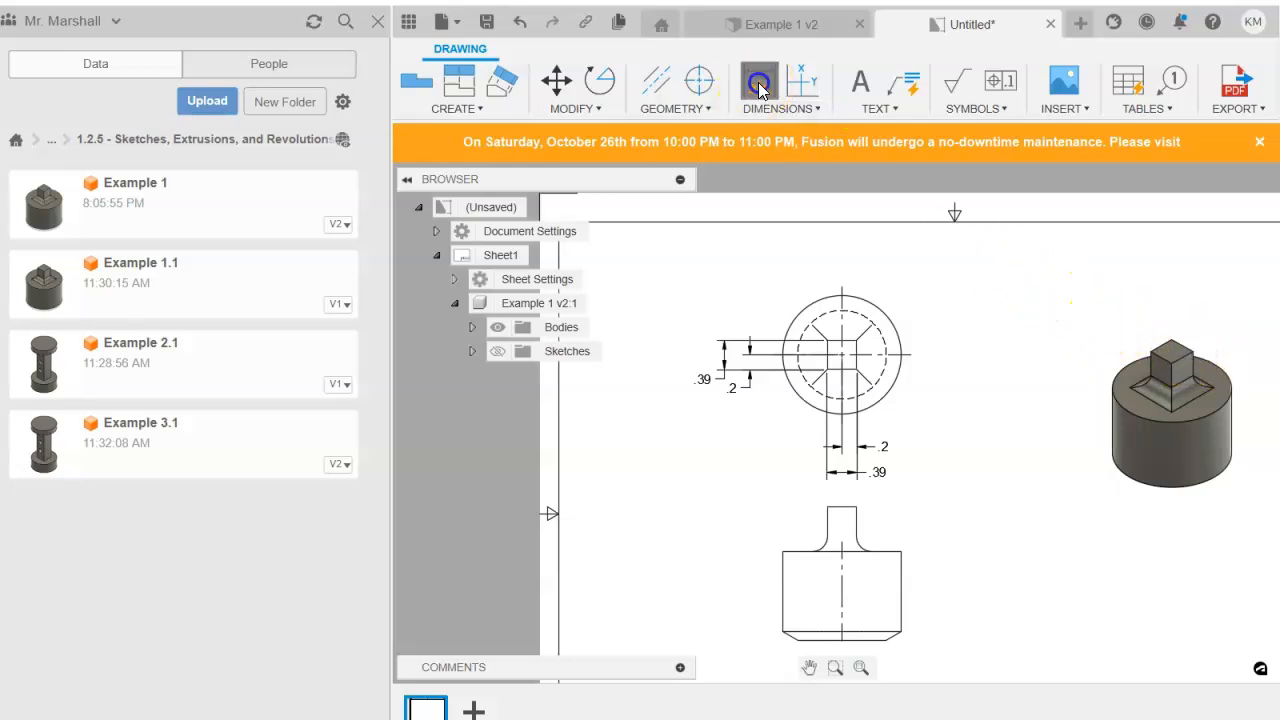
left_click(800, 313)
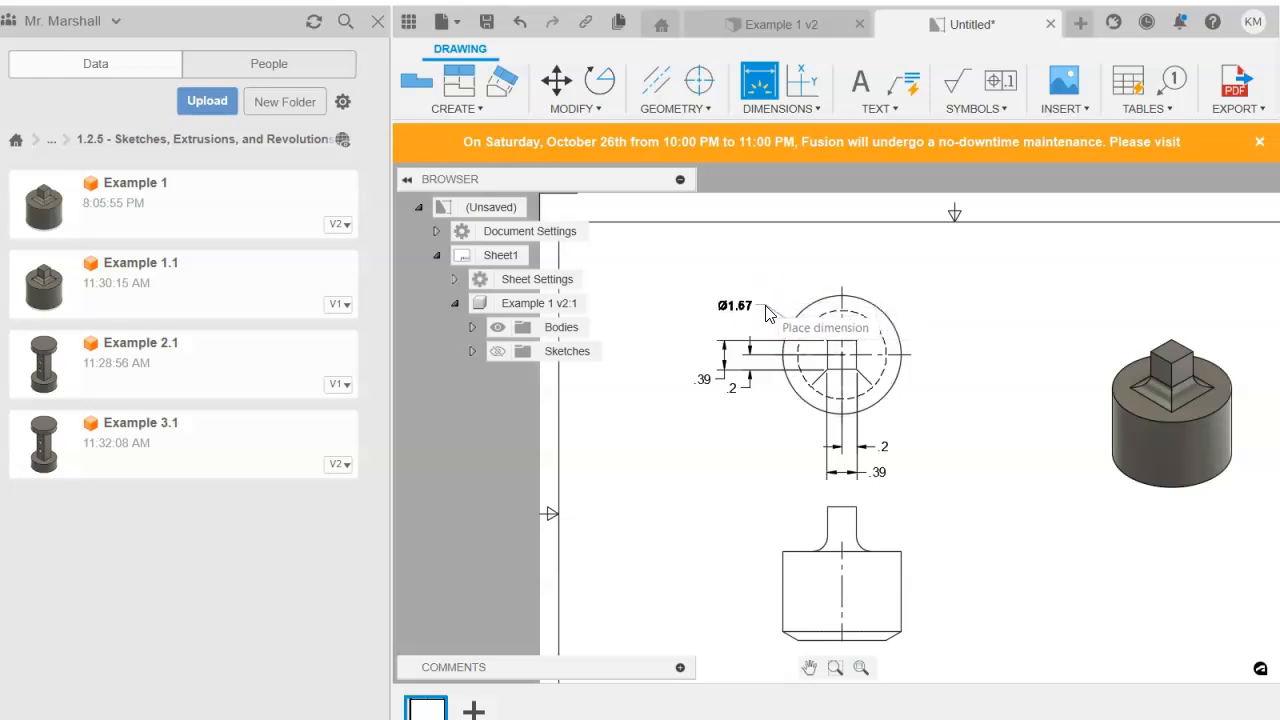
left_click(766, 314)
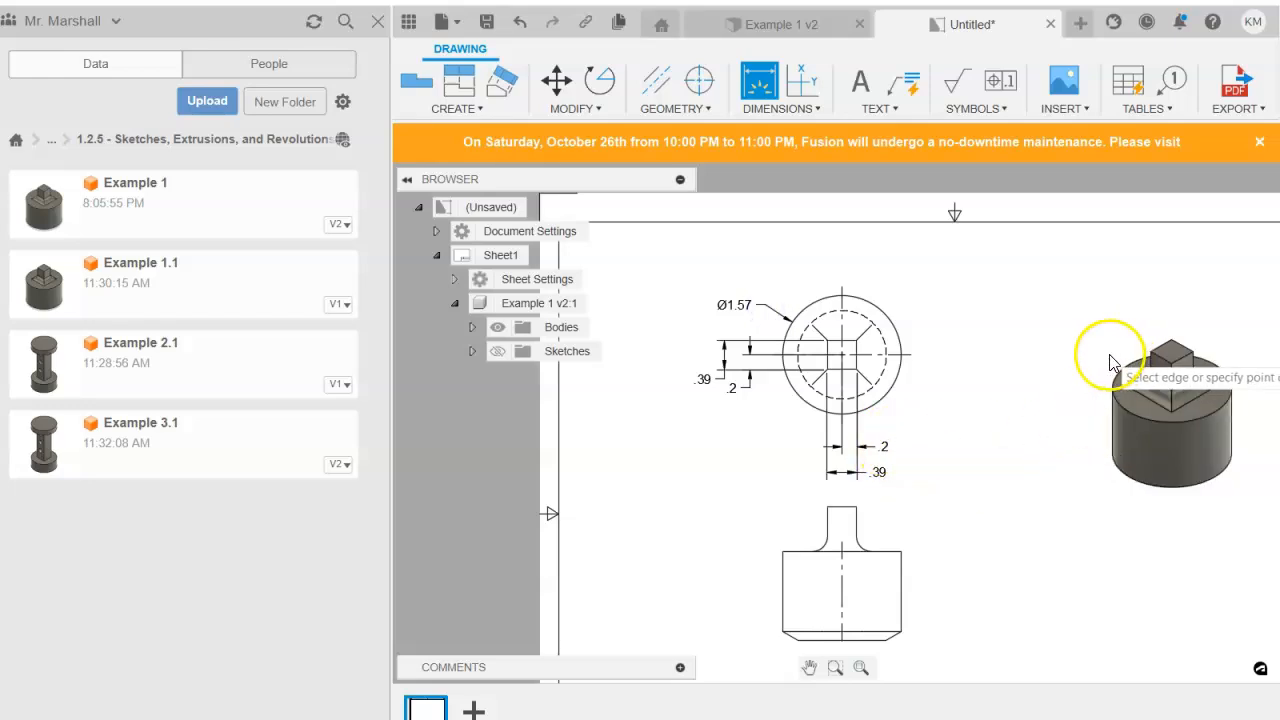
Dimension the height of the cylindrical base in the front view, including the bottom chamfer, on the view's right side.
scroll(985, 481, "down", 1)
mouse_move(985, 481)
middle_mouse_down()
mouse_move(946, 403)
mouse_move(923, 409)
middle_mouse_up()
scroll(923, 409, "up", 1)
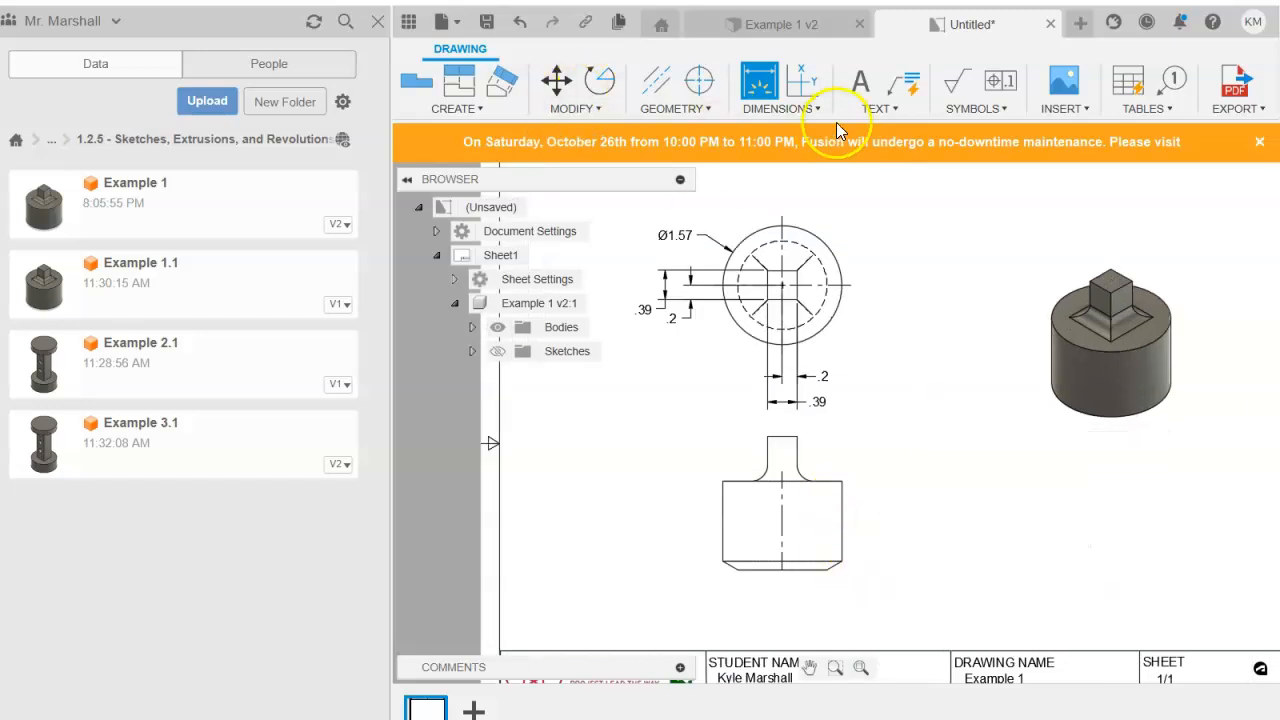
left_click(842, 482)
left_click(832, 569)
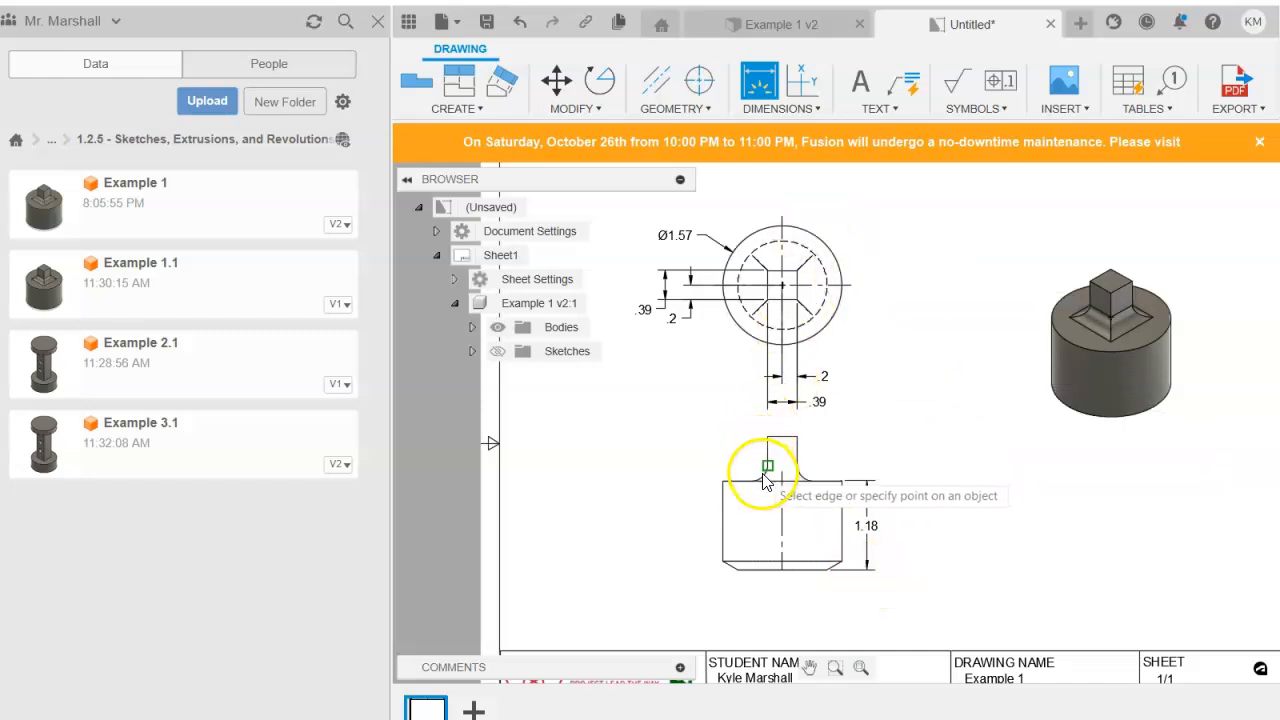
Dimension the radius of the front view's left fillet, with the text at its upper left.
scroll(780, 425, "up", 3)
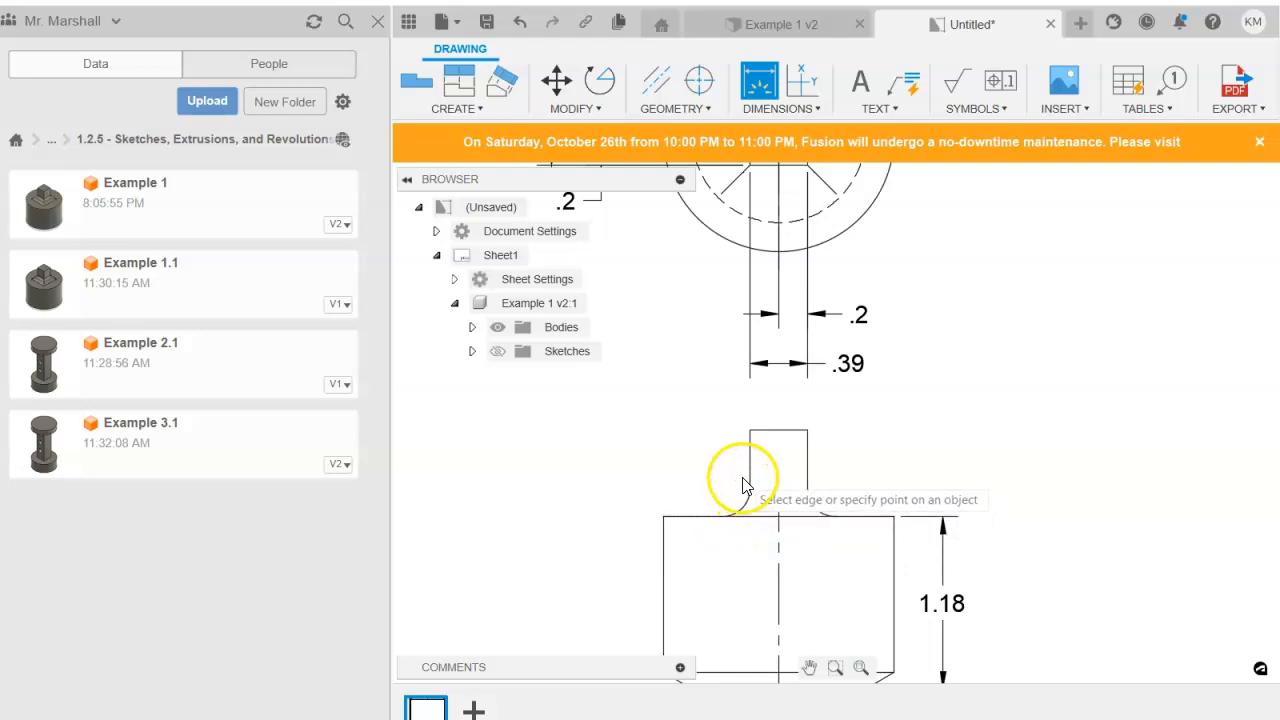
scroll(745, 515, "up", 2)
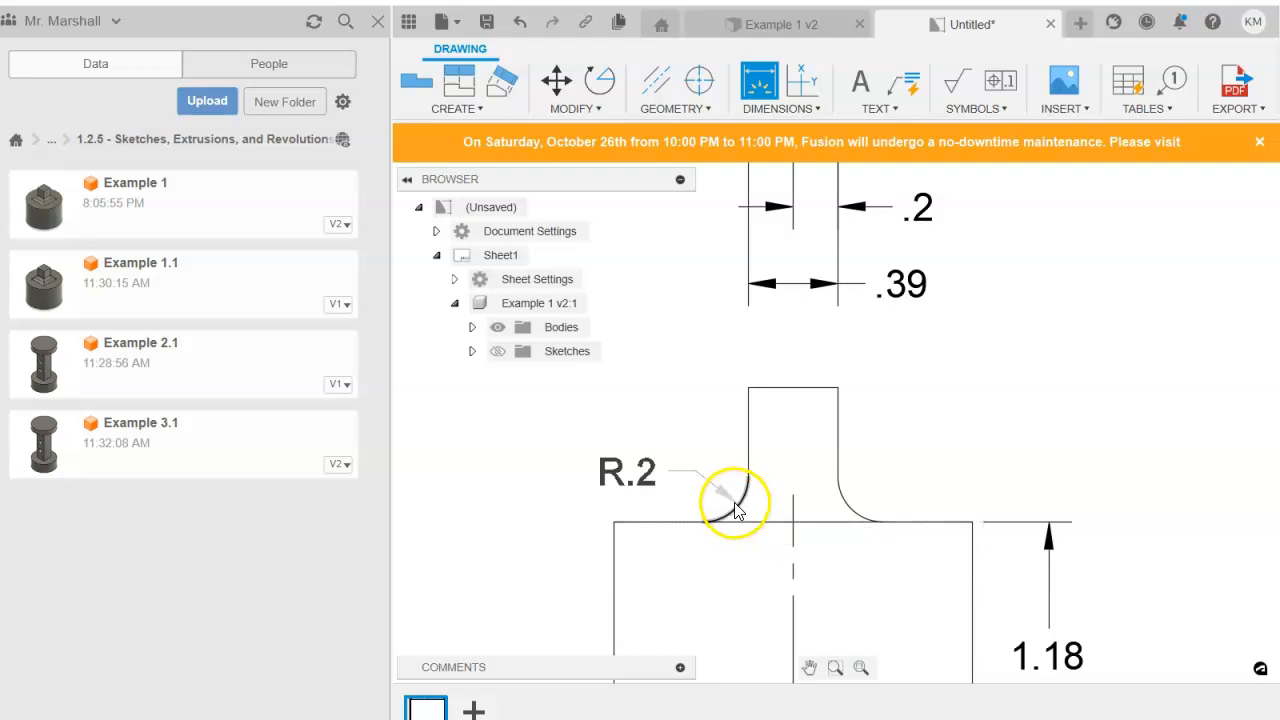
left_click(737, 510)
scroll(737, 505, "down", 2)
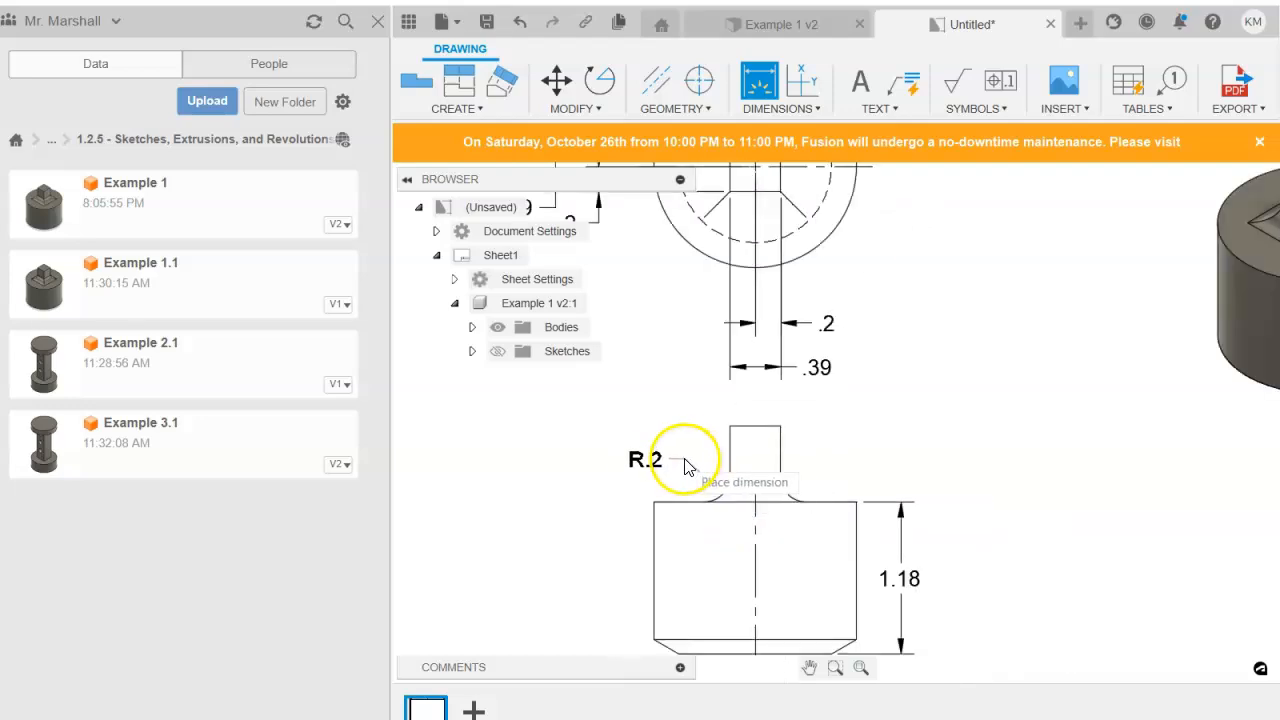
scroll(663, 453, "down", 2)
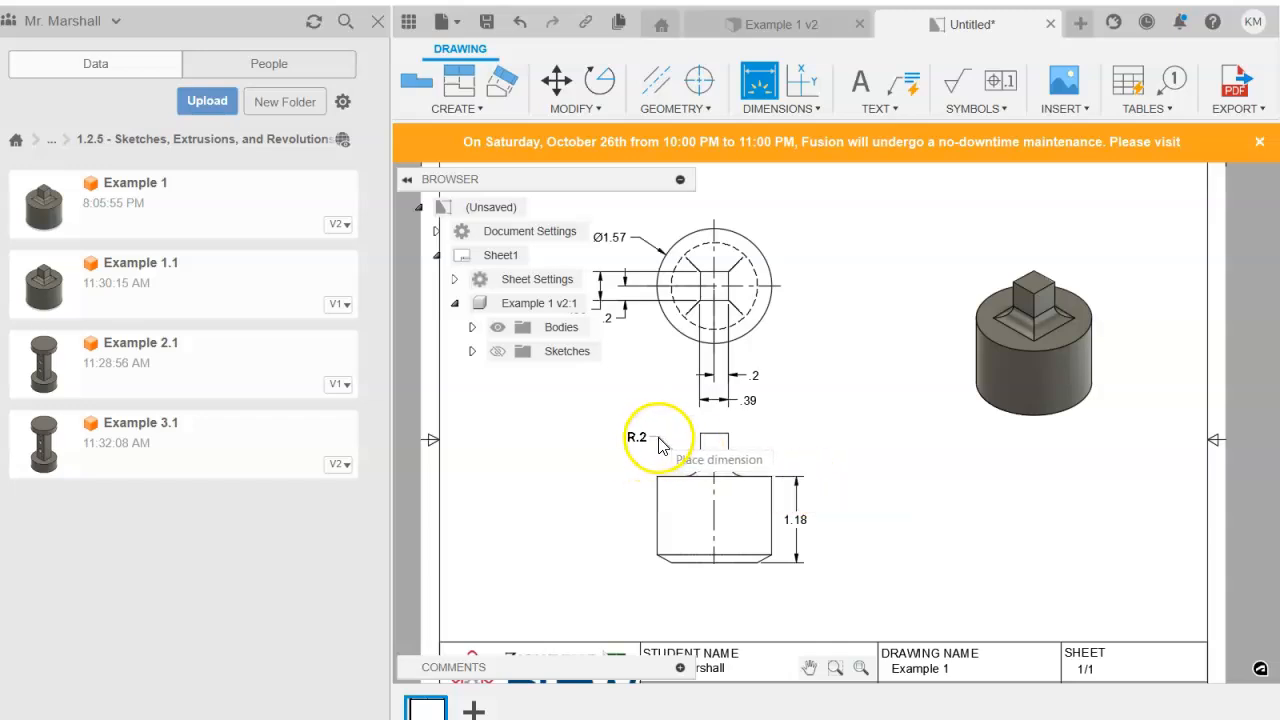
left_click(658, 441)
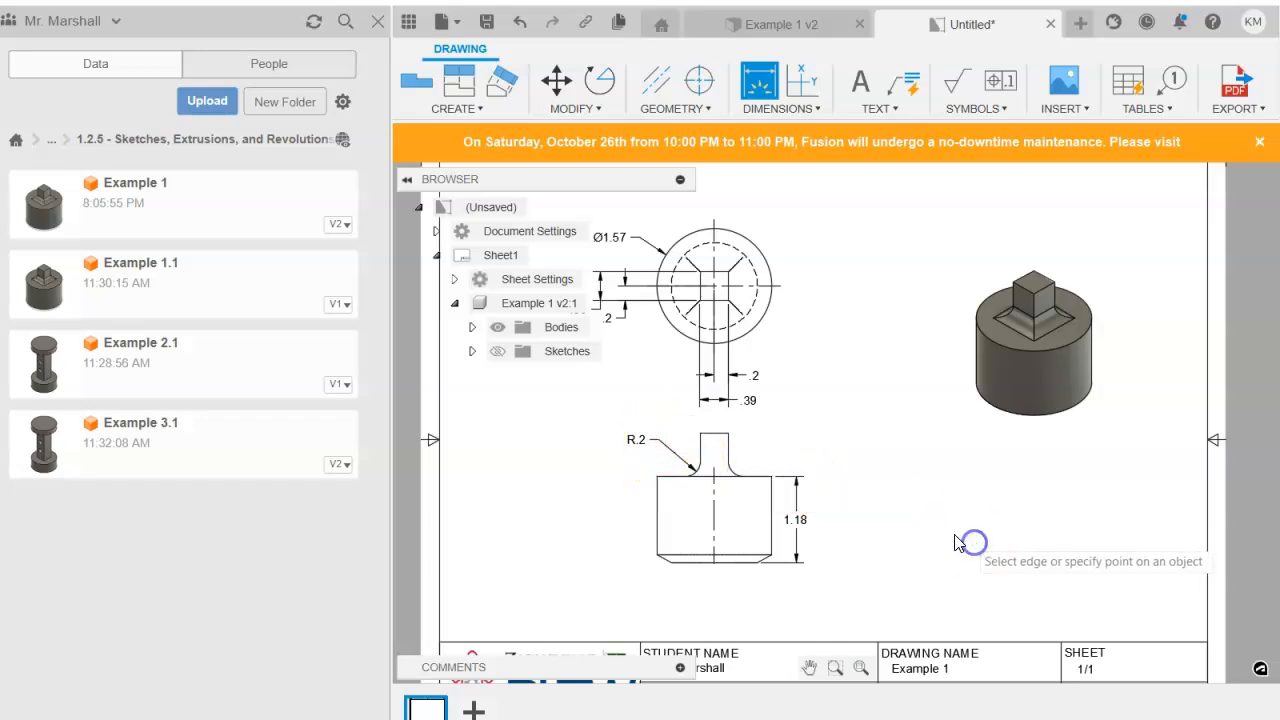
Add an angular dimension between the front view's left chamfer edge and bottom edge, placed outside the base on the left.
middle_click_drag(923, 503, 950, 447)
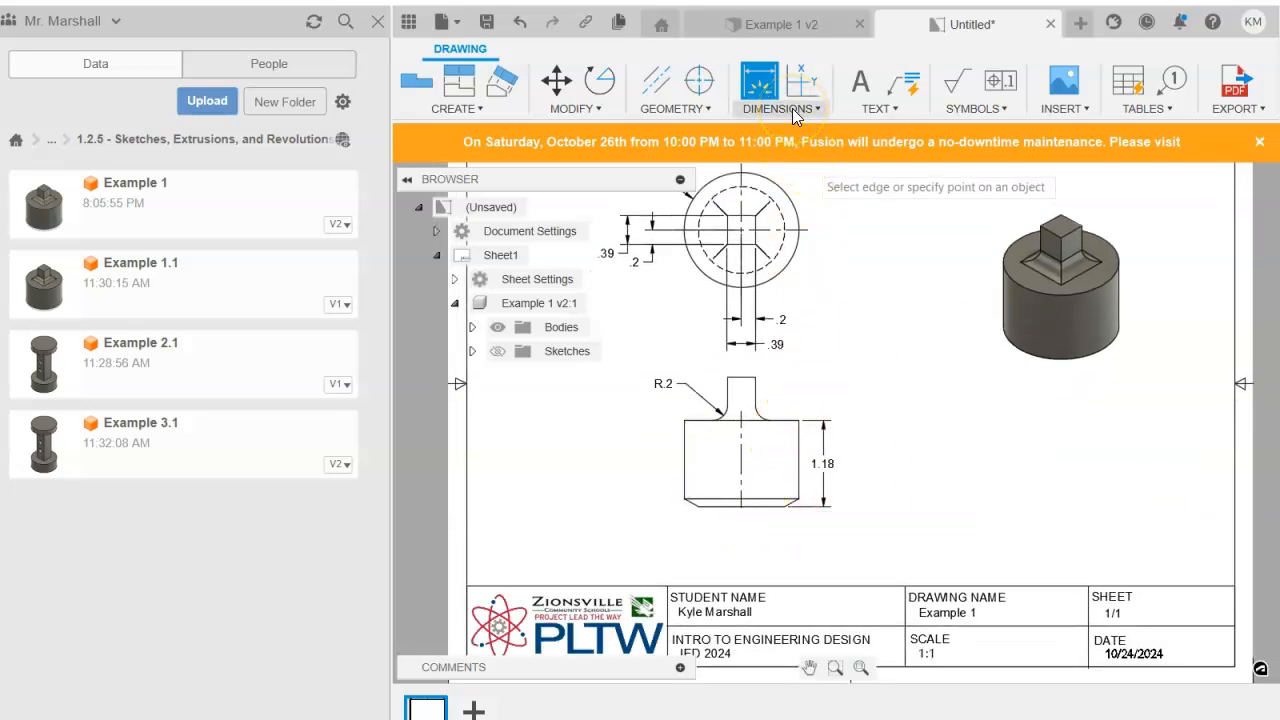
left_click(818, 110)
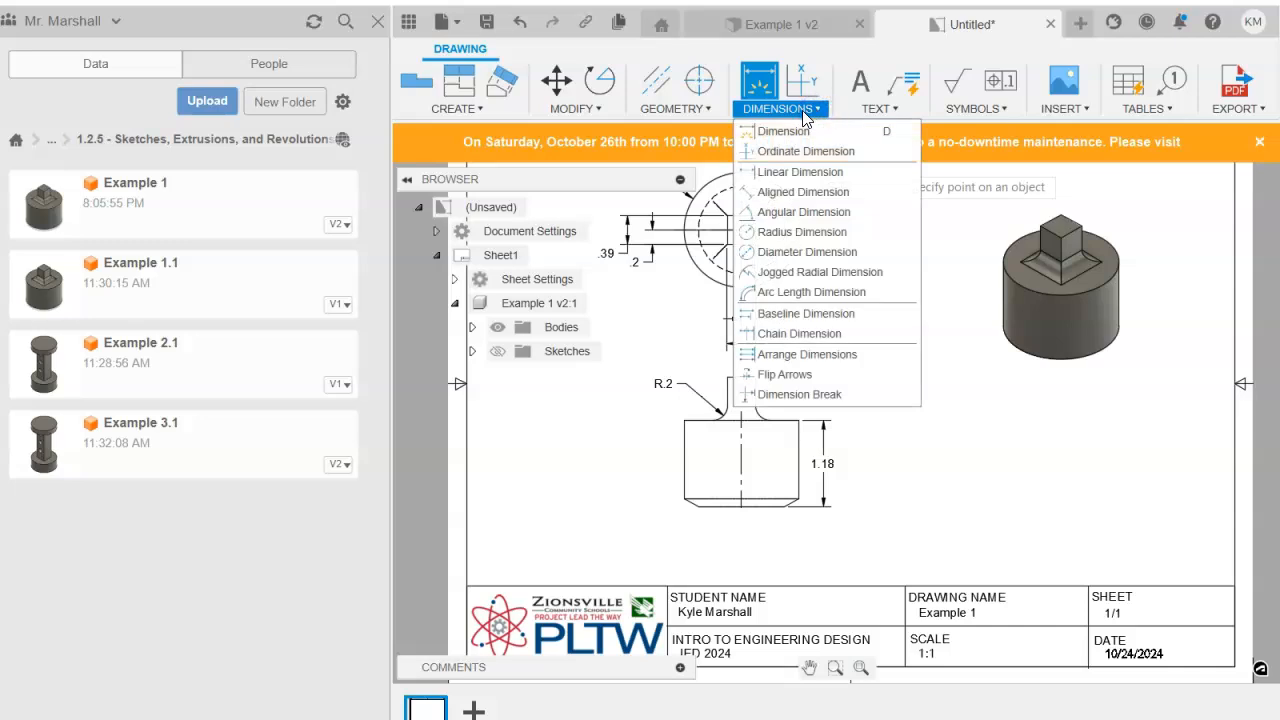
left_click(767, 220)
scroll(686, 550, "up", 5)
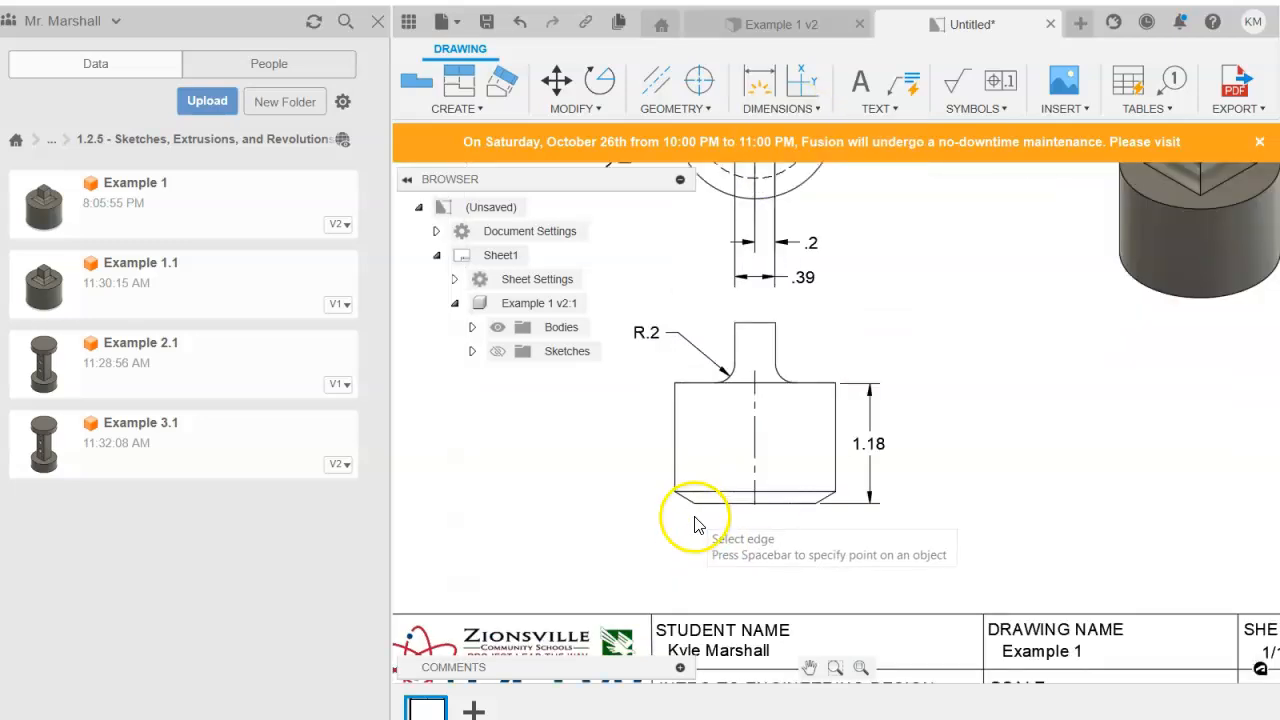
scroll(683, 502, "up", 2)
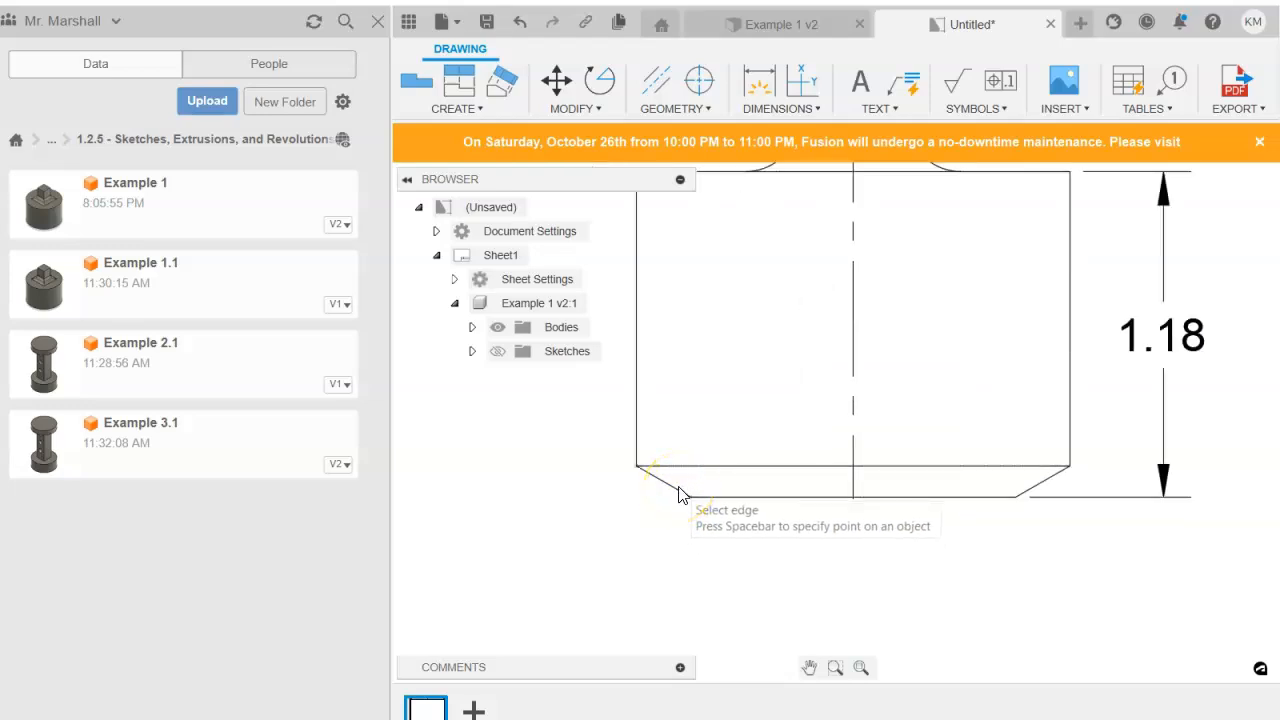
left_click(660, 481)
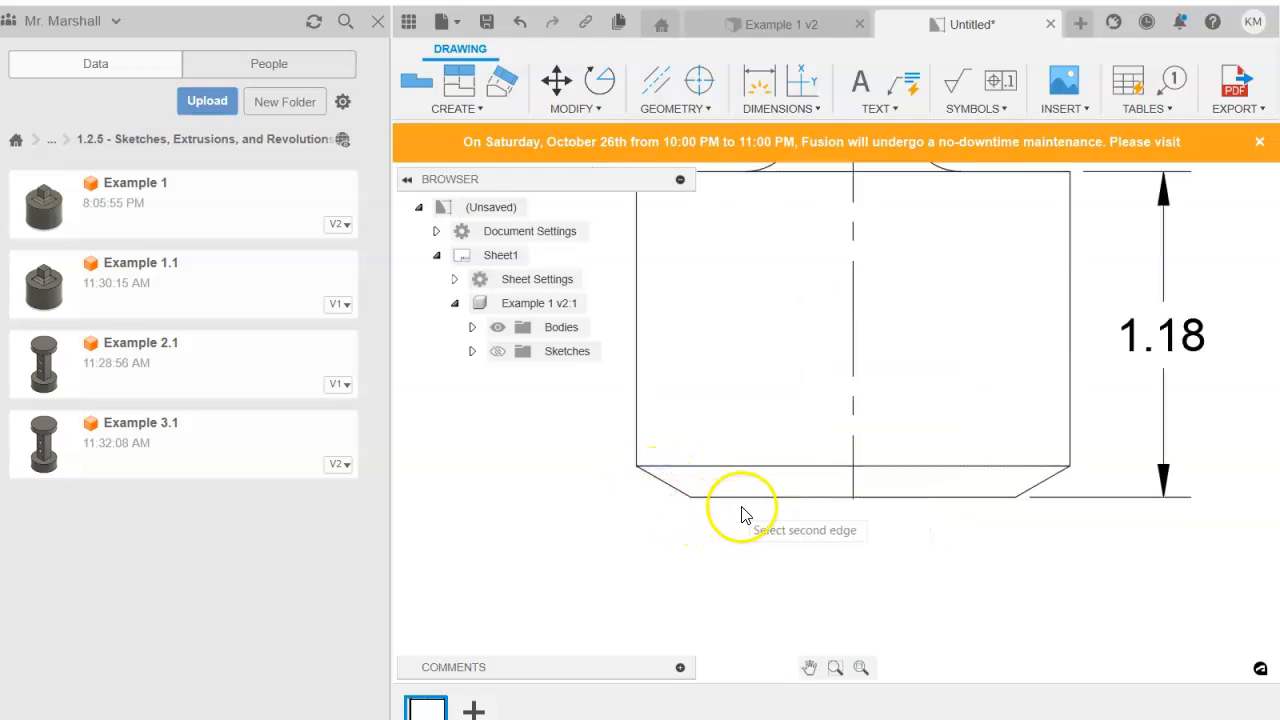
left_click(740, 497)
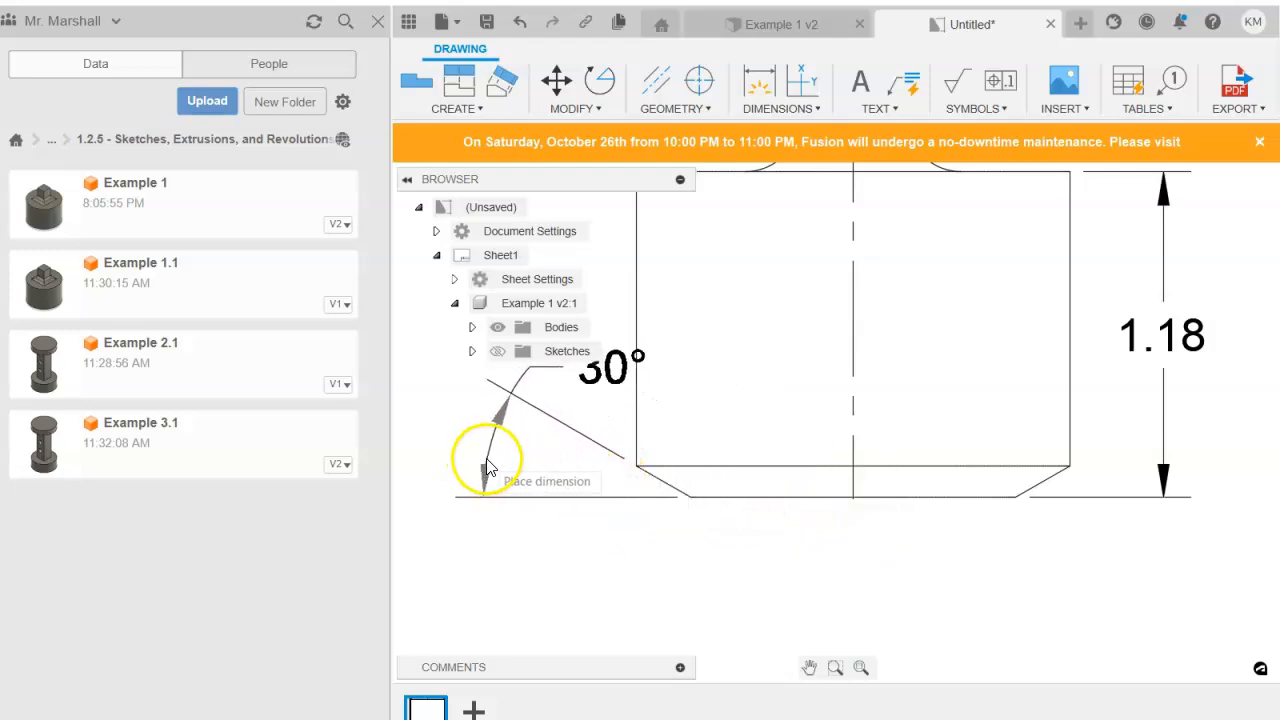
left_click(447, 418)
scroll(674, 537, "down", 5)
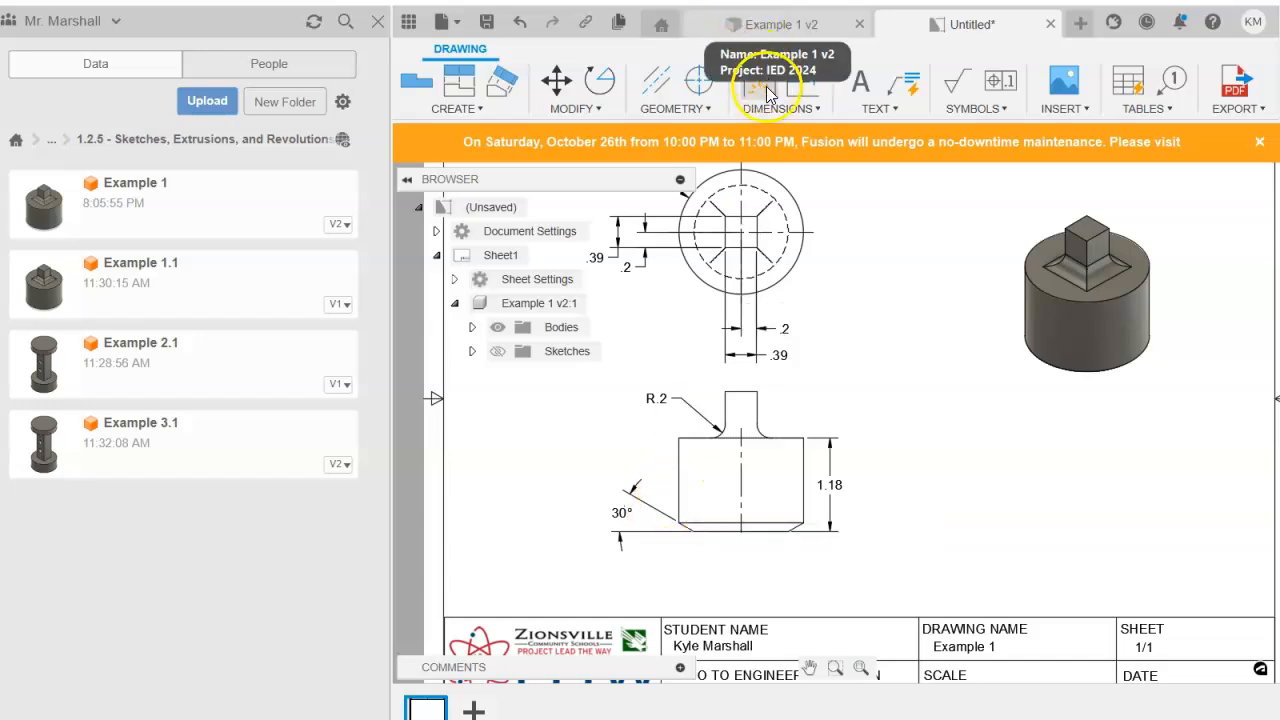
Dimension the horizontal width of the front view's left bottom chamfer, placed below the base.
scroll(678, 535, "up", 1)
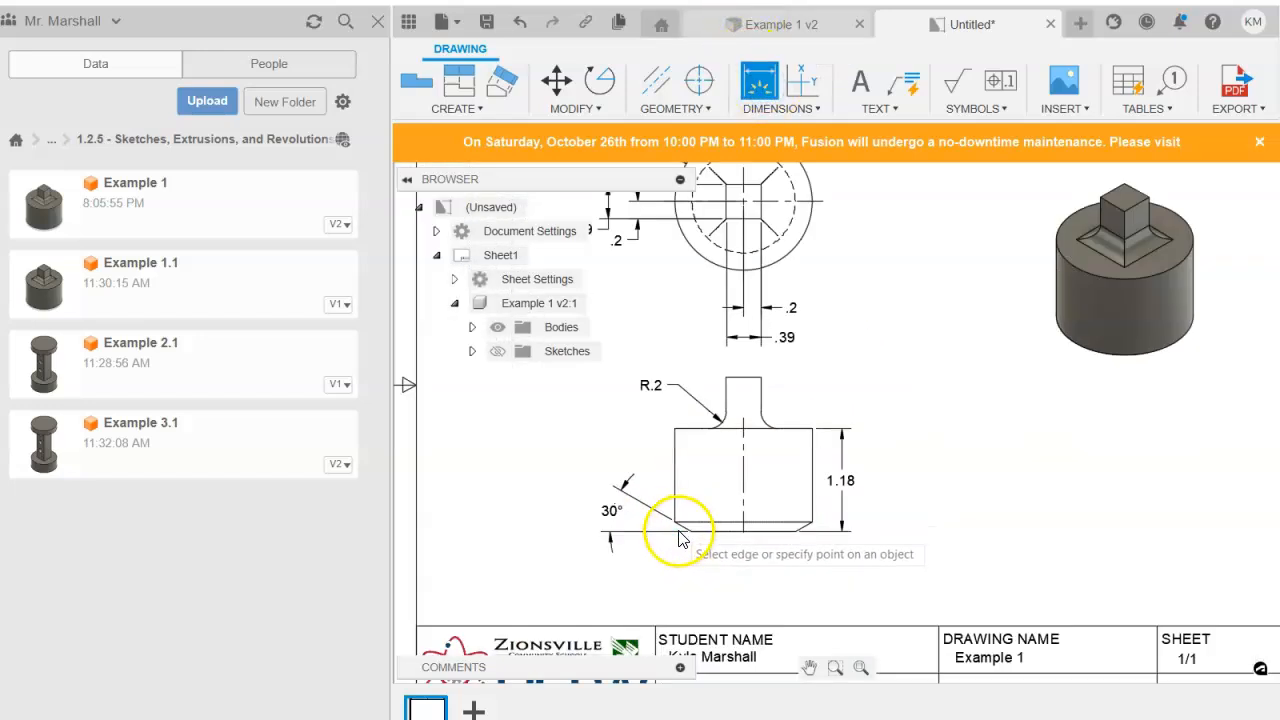
scroll(678, 535, "up", 2)
left_click(669, 513)
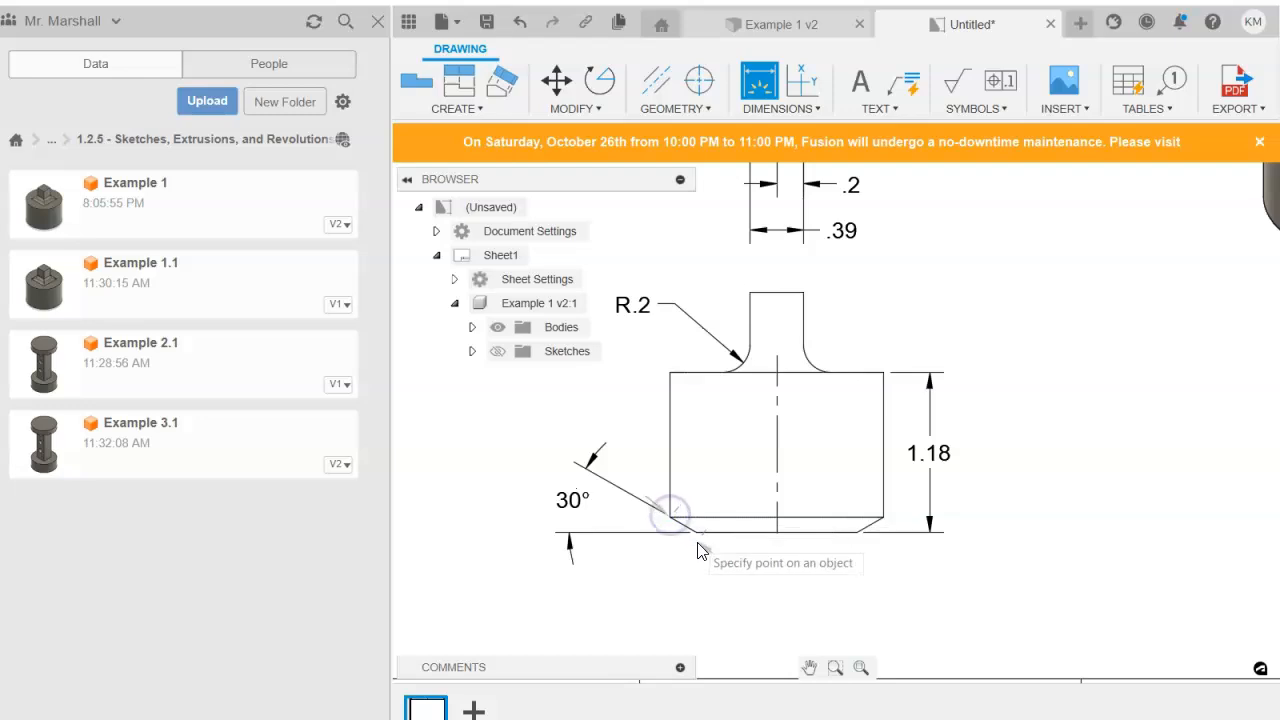
left_click(697, 533)
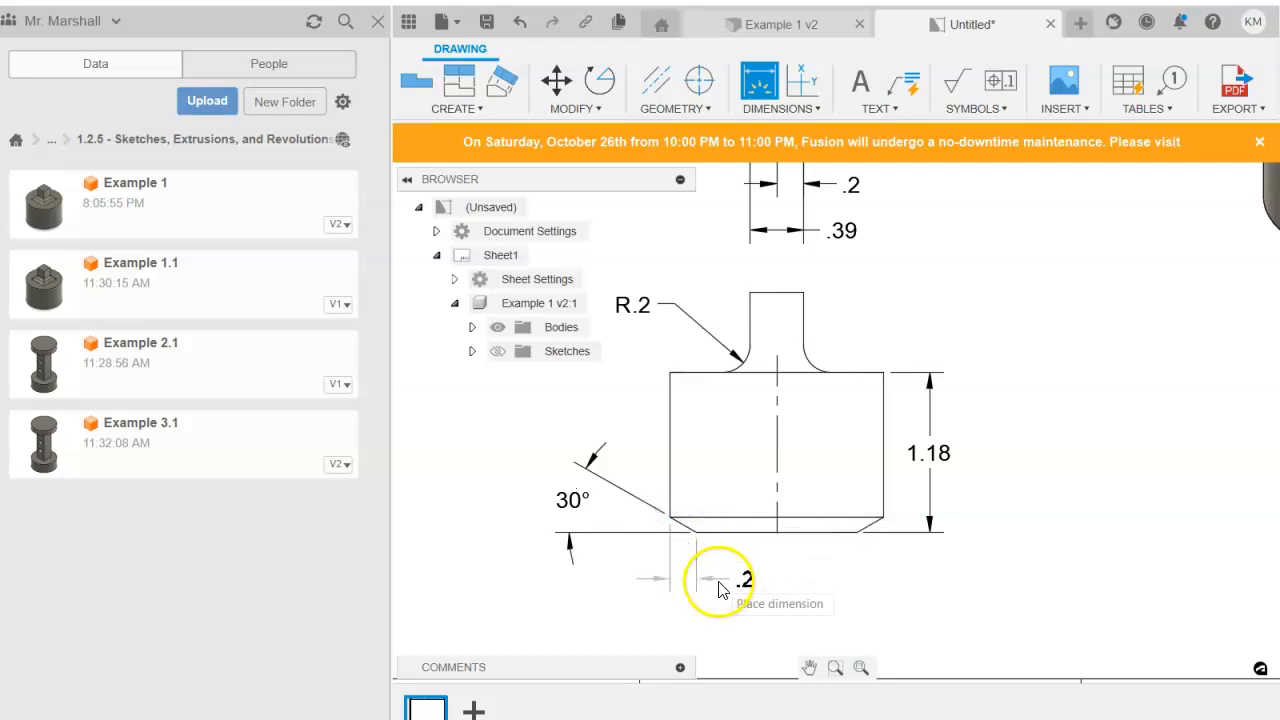
left_click(721, 580)
scroll(980, 634, "down", 3)
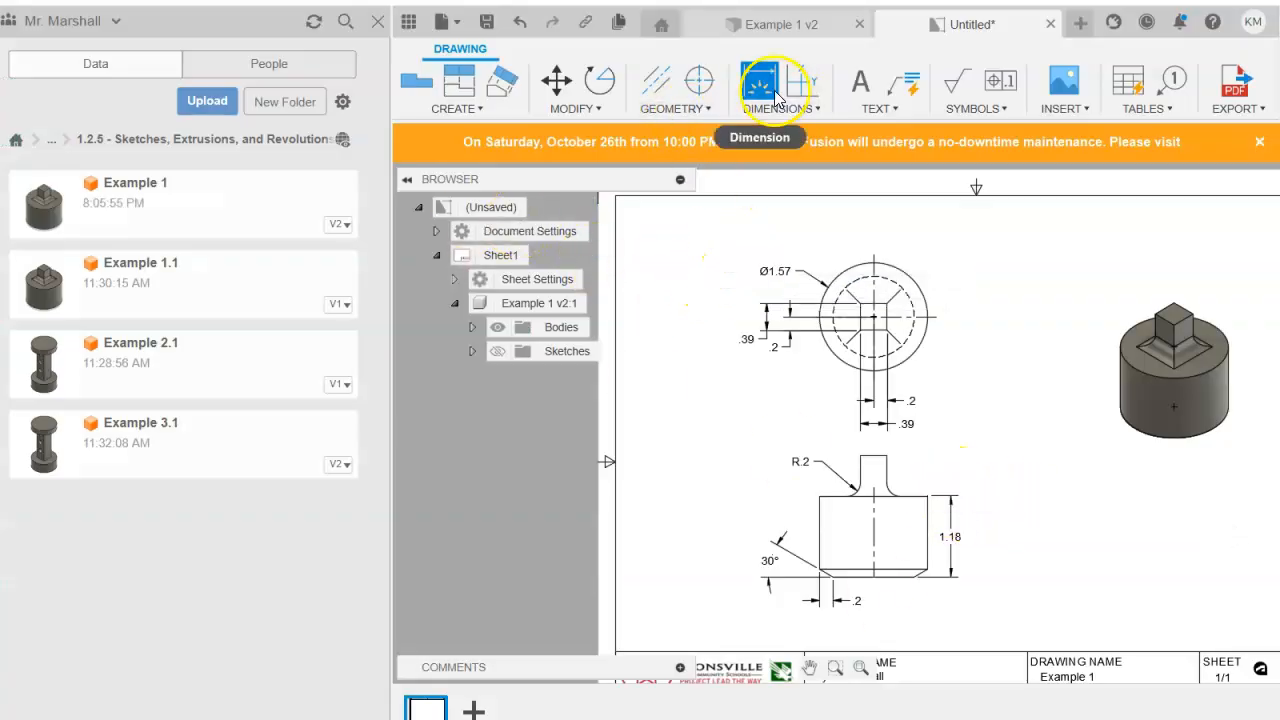
Dimension the square post's height on the front view's right side and move its text above the upper extension line.
left_click(885, 458)
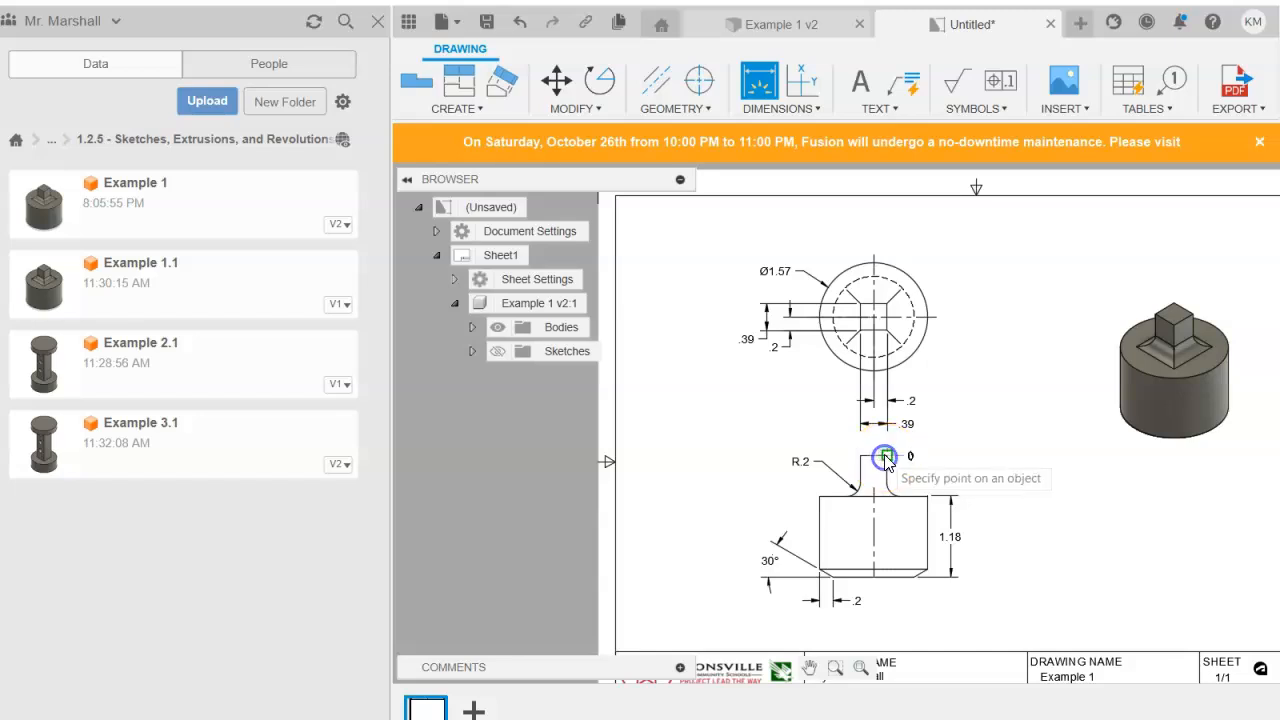
scroll(900, 508, "up", 1)
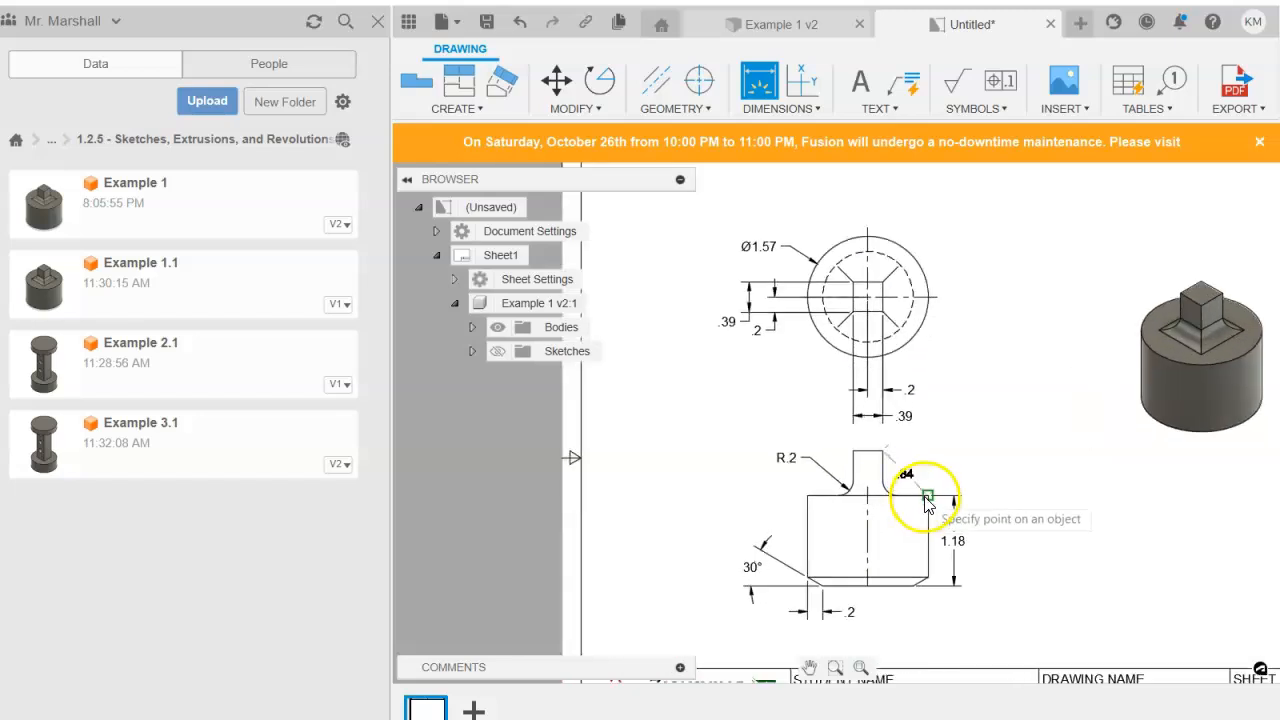
left_click(929, 494)
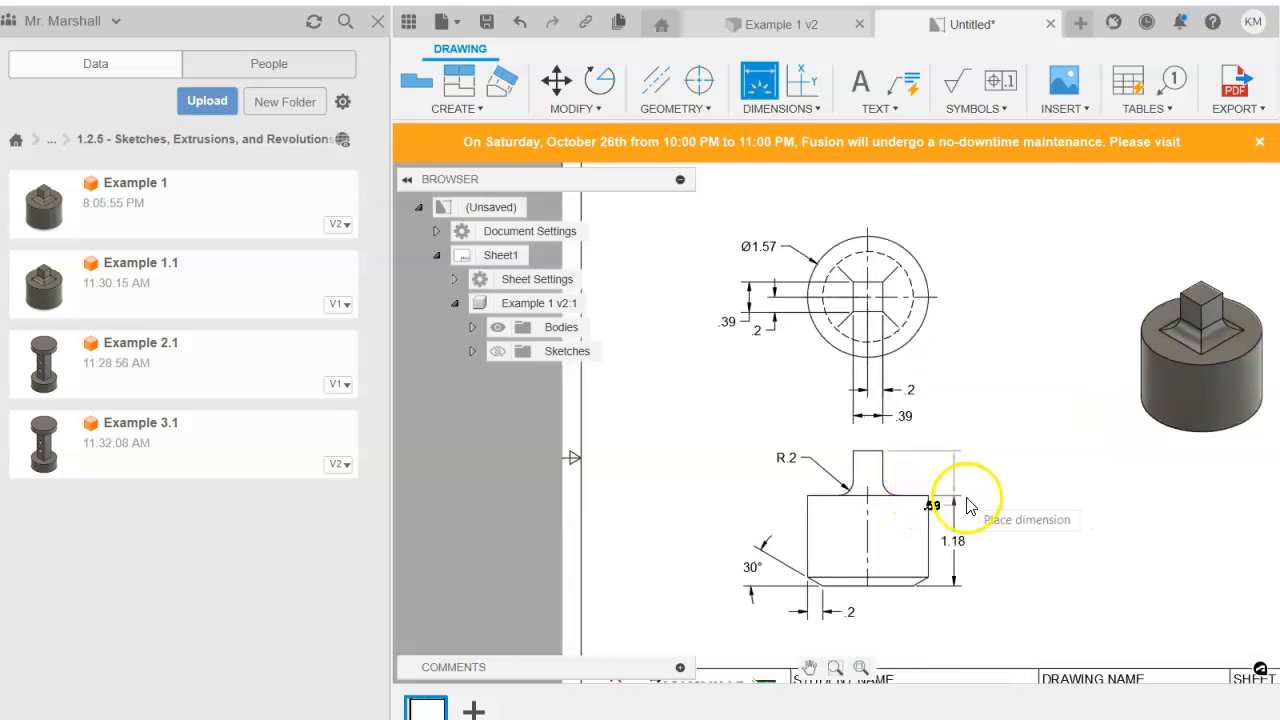
left_click(966, 492)
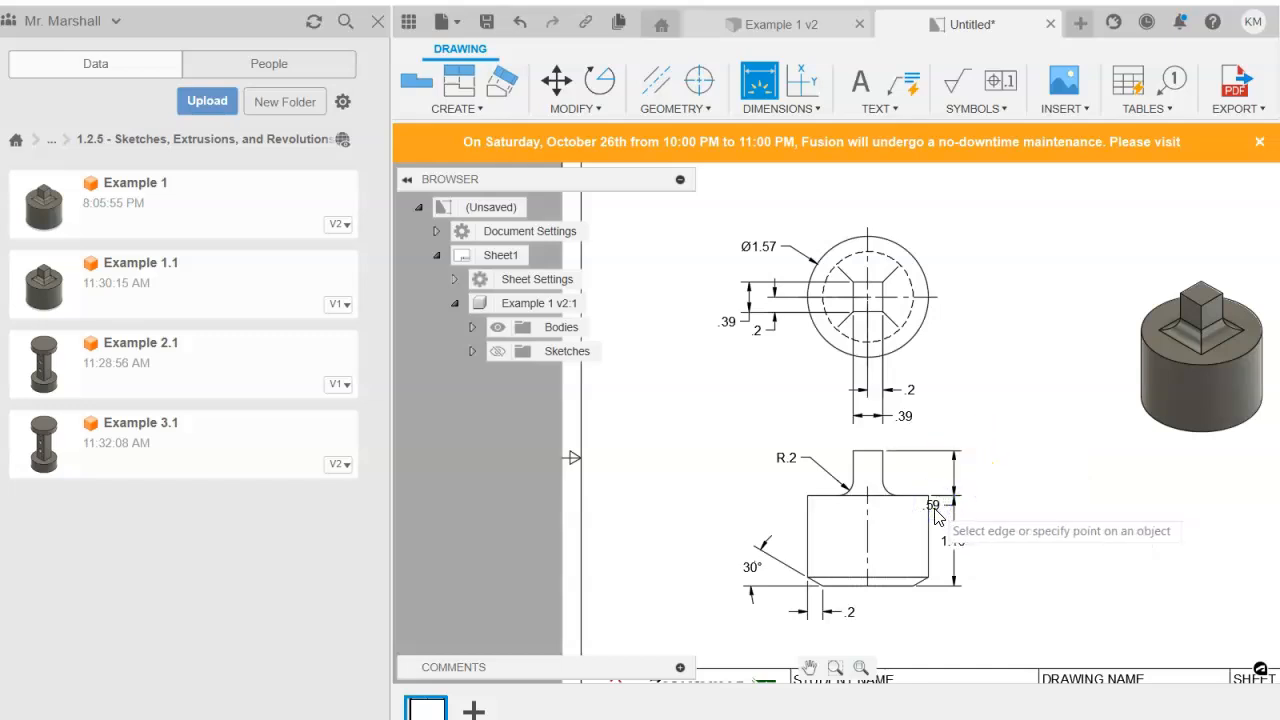
key("Escape")
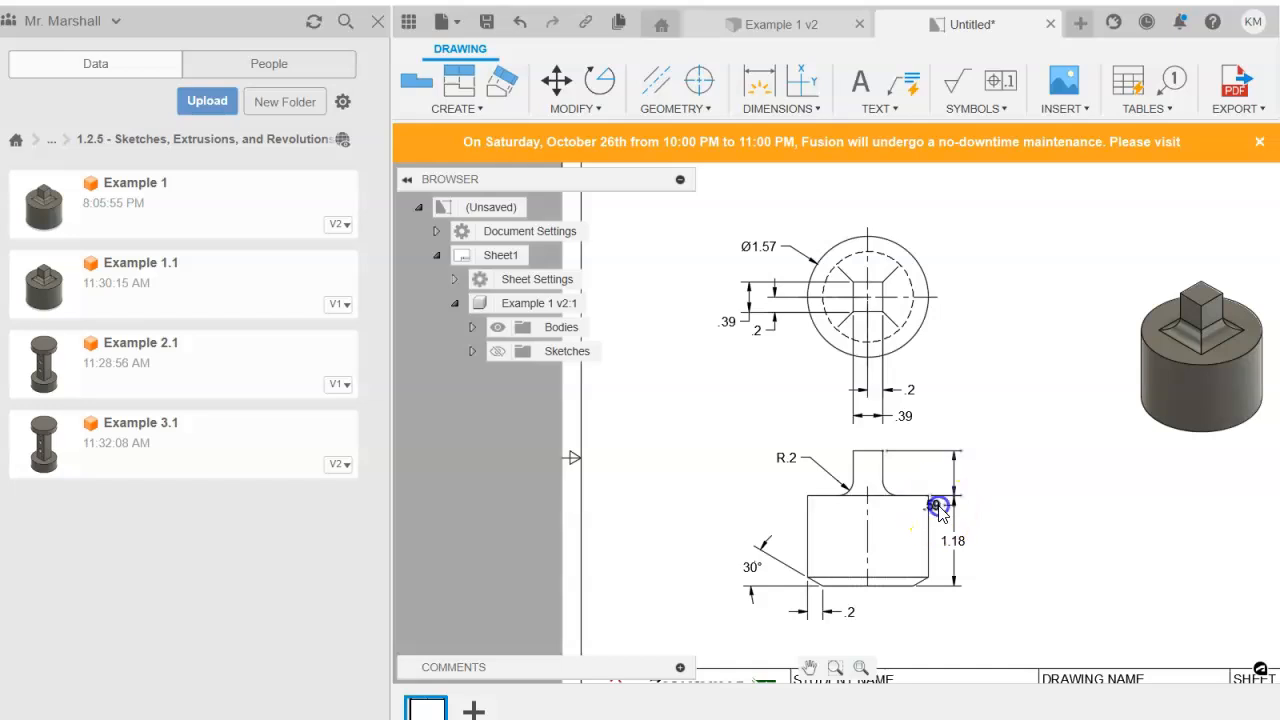
left_click(932, 507)
left_click(975, 428)
Shift the post's height dimension line so that it lines up exactly with the base's height dimension line.
scroll(962, 506, "up", 9)
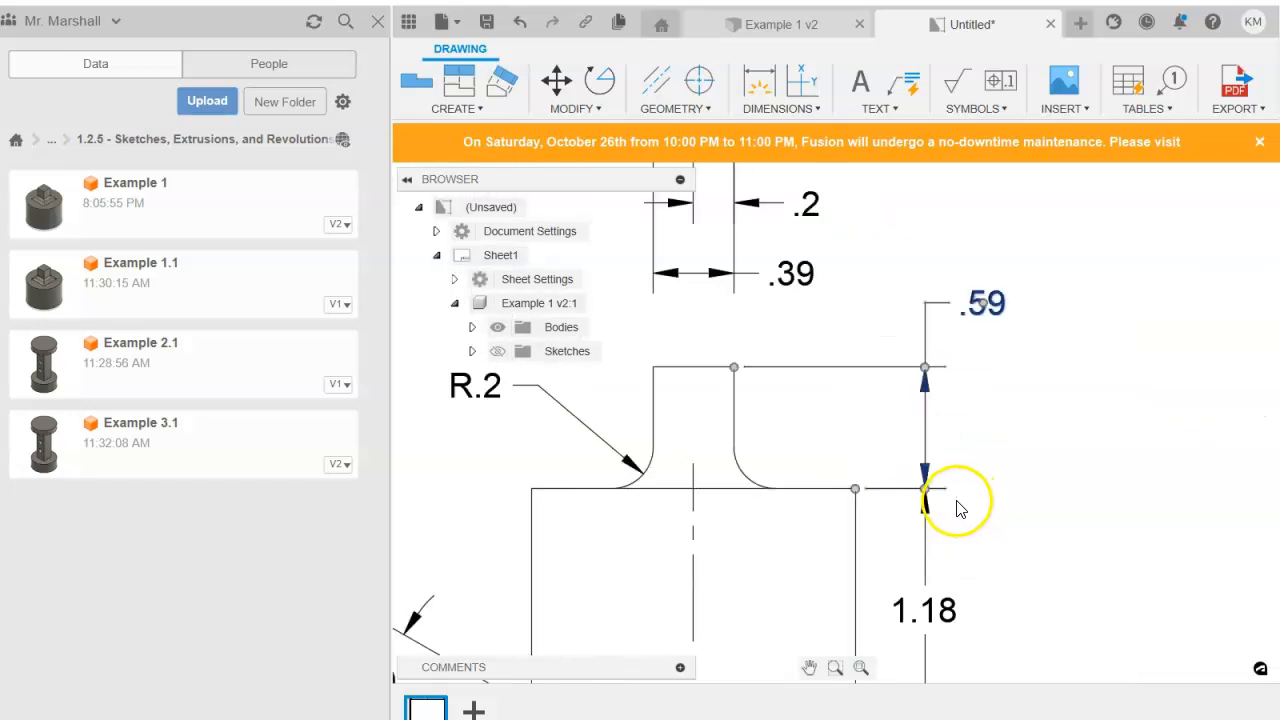
scroll(883, 483, "up", 3)
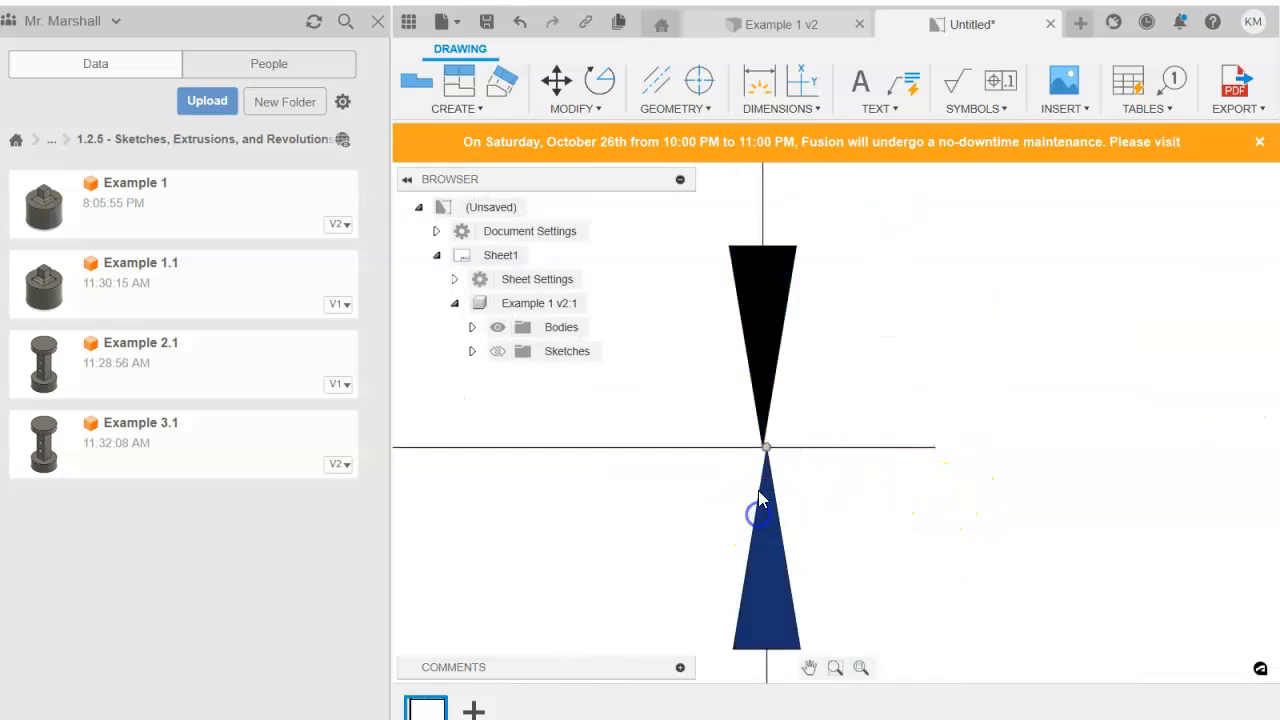
left_click(762, 447)
left_click(771, 447)
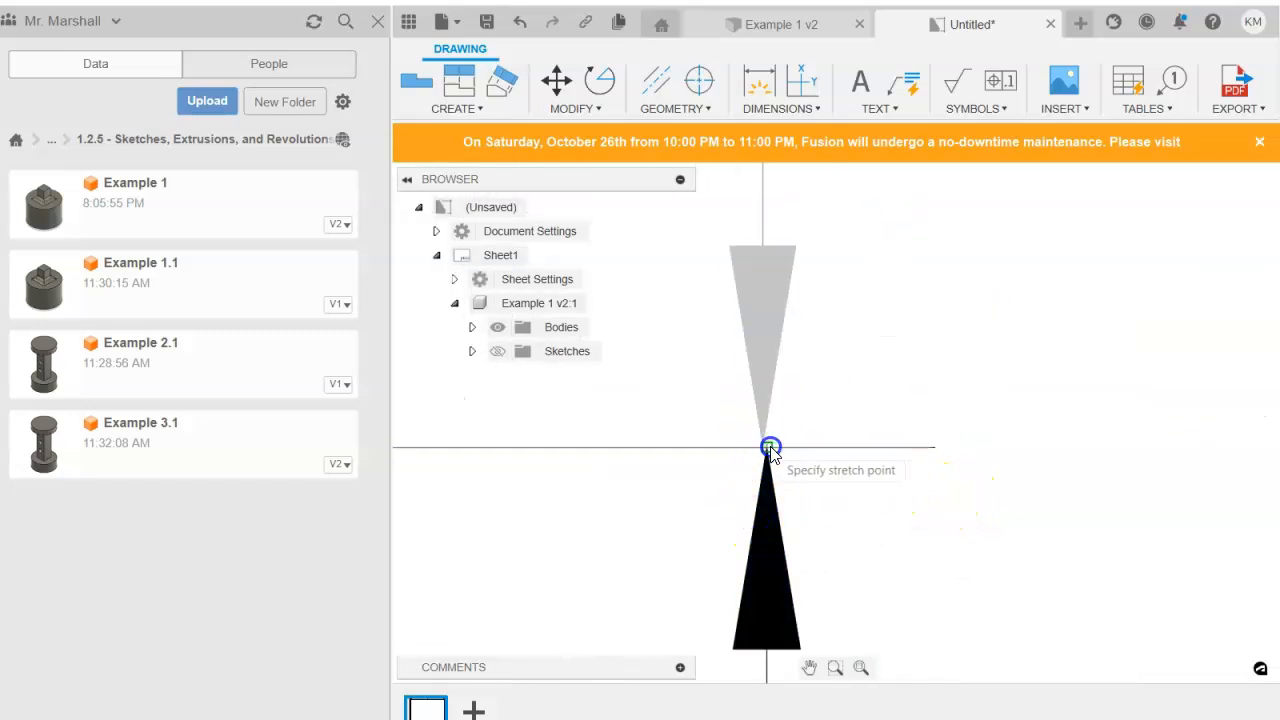
left_click(764, 449)
left_click(775, 448)
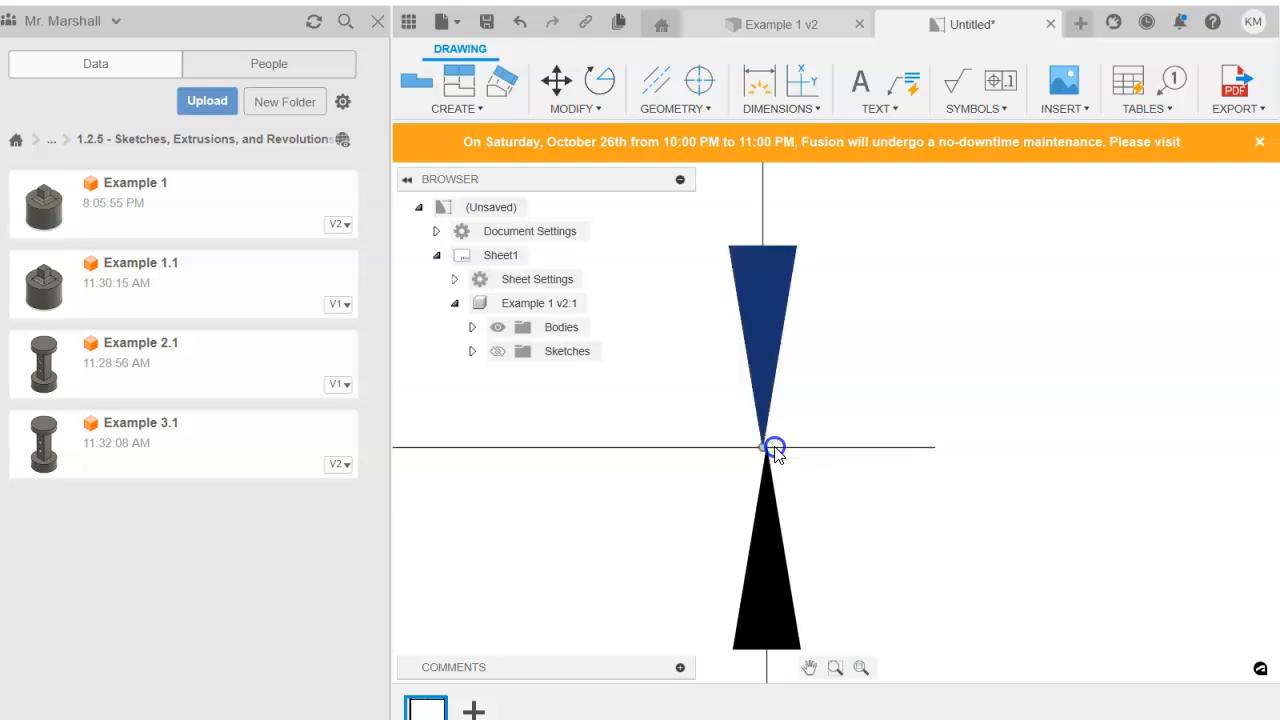
left_click(763, 448)
left_click(824, 449)
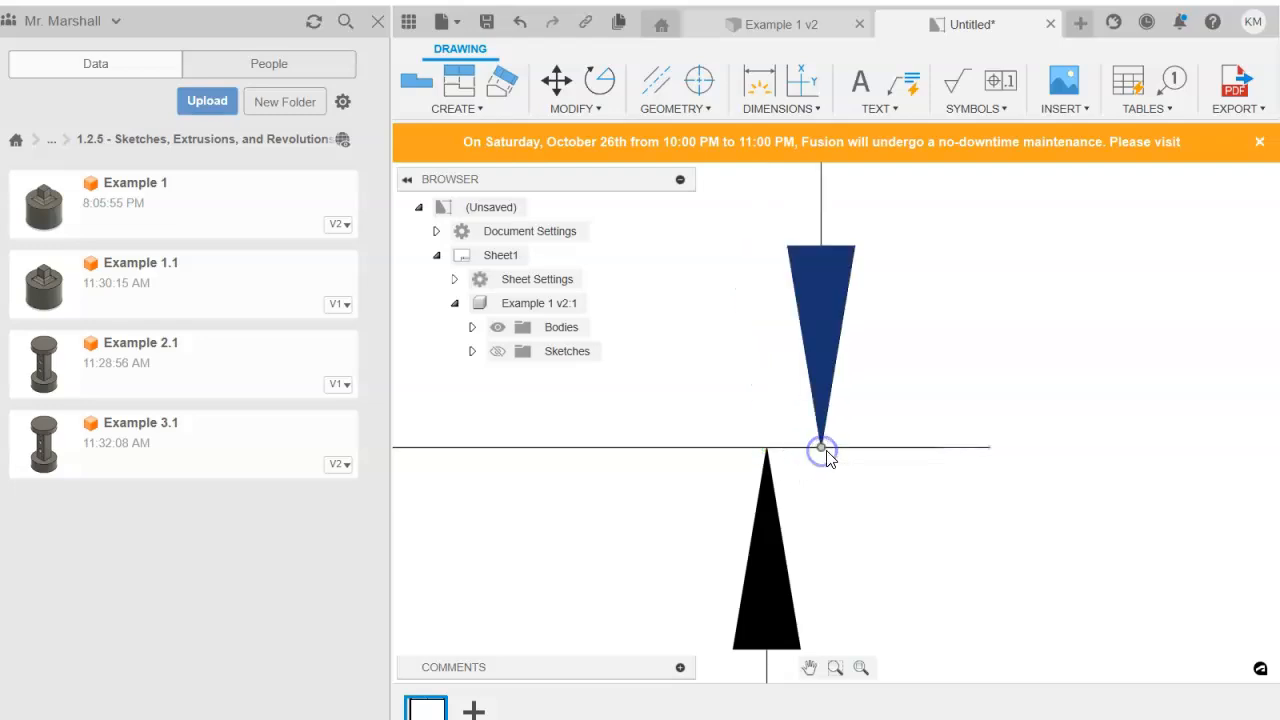
left_click(822, 449)
left_click(766, 446)
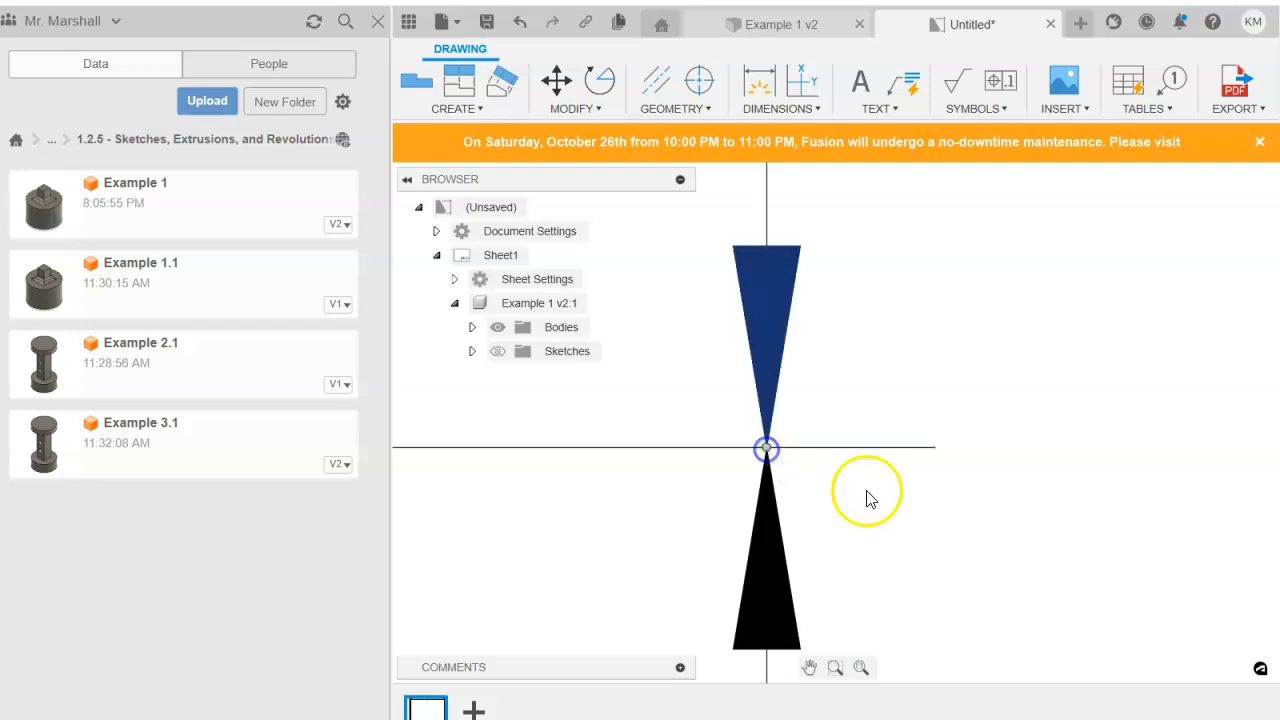
scroll(928, 513, "down", 3)
scroll(928, 513, "down", 5)
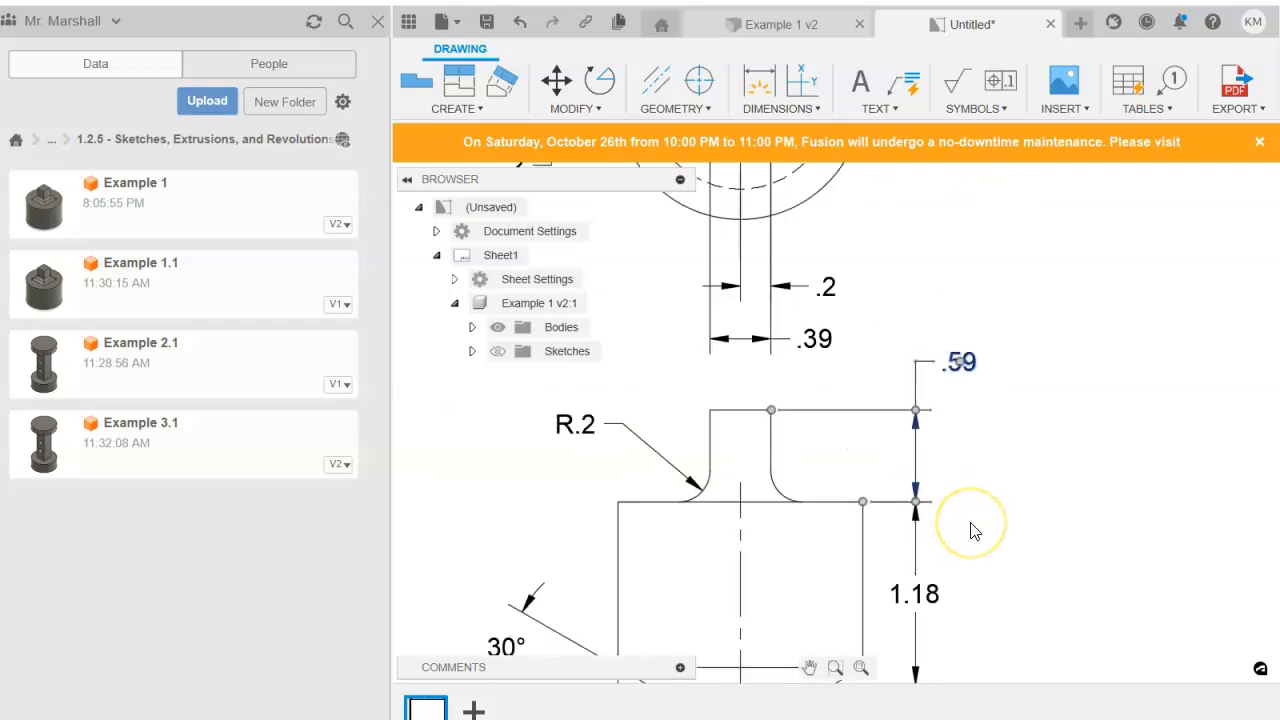
scroll(975, 531, "down", 2)
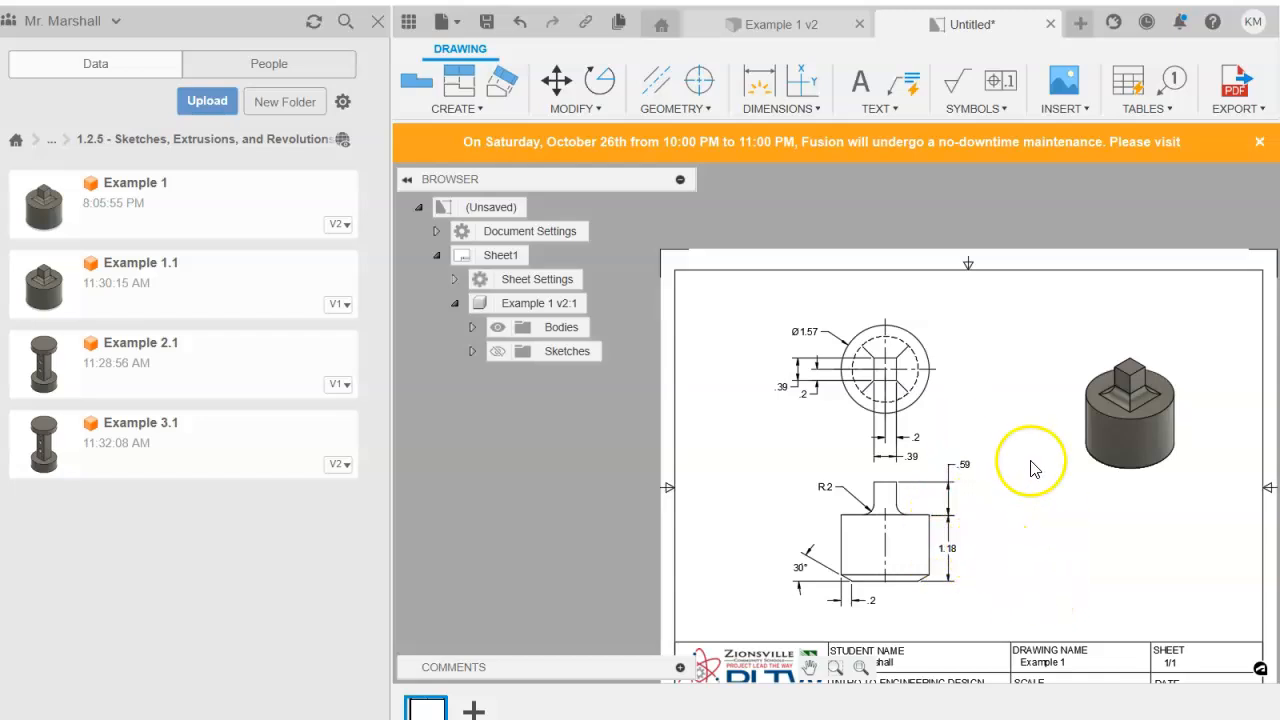
Spread the views out by moving the front view slightly down and the top and isometric views slightly up.
scroll(1036, 485, "down", 1)
middle_click_drag(1022, 474, 965, 394)
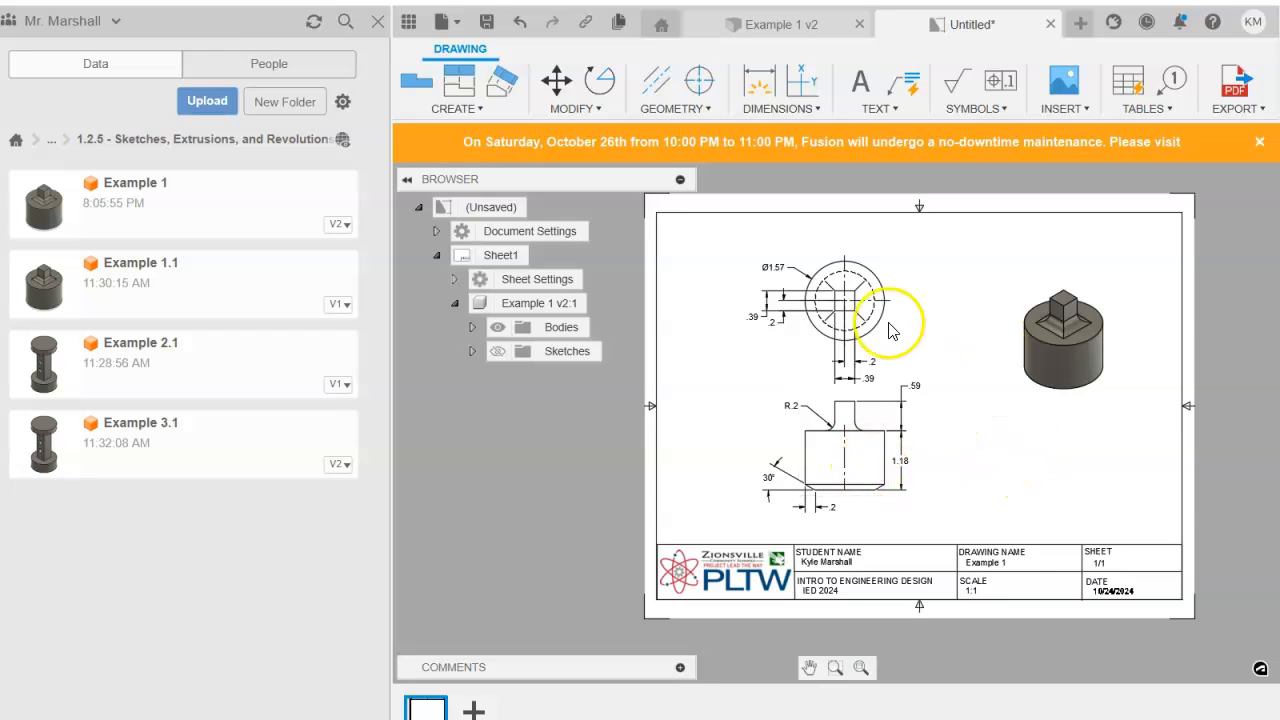
left_click_drag(872, 466, 871, 478)
left_click_drag(865, 291, 865, 275)
left_click_drag(1057, 372, 1059, 356)
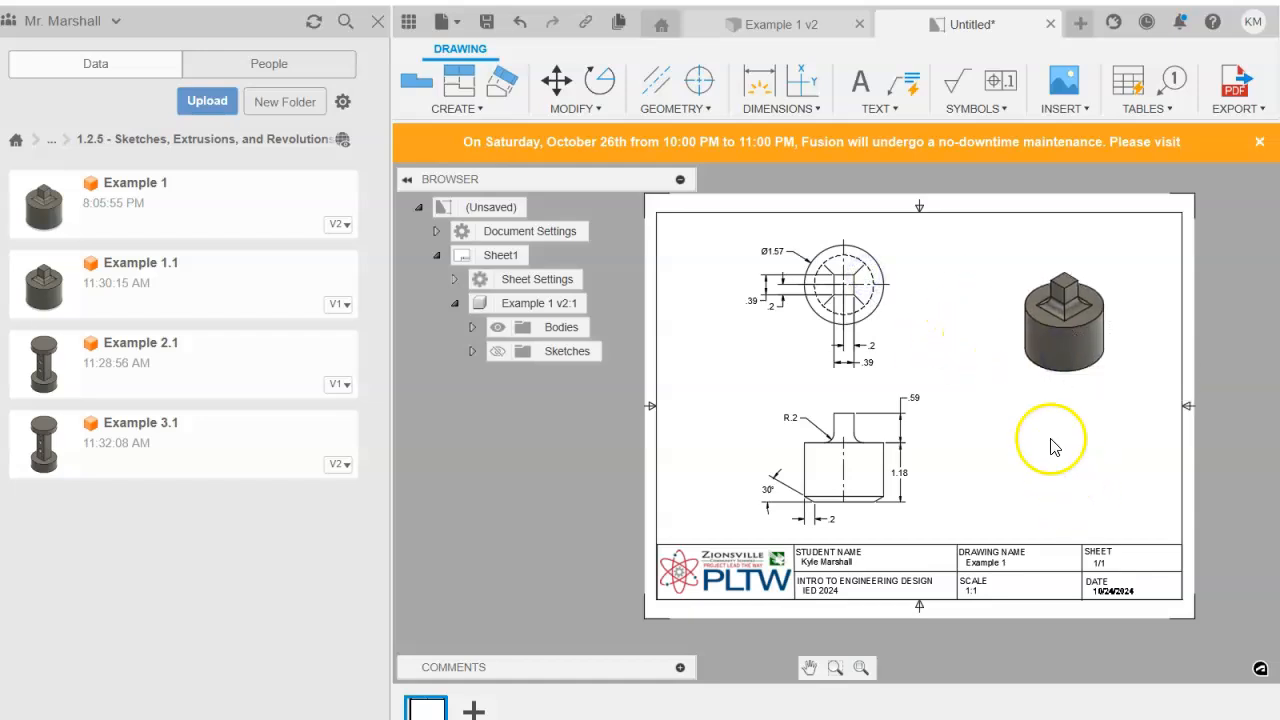